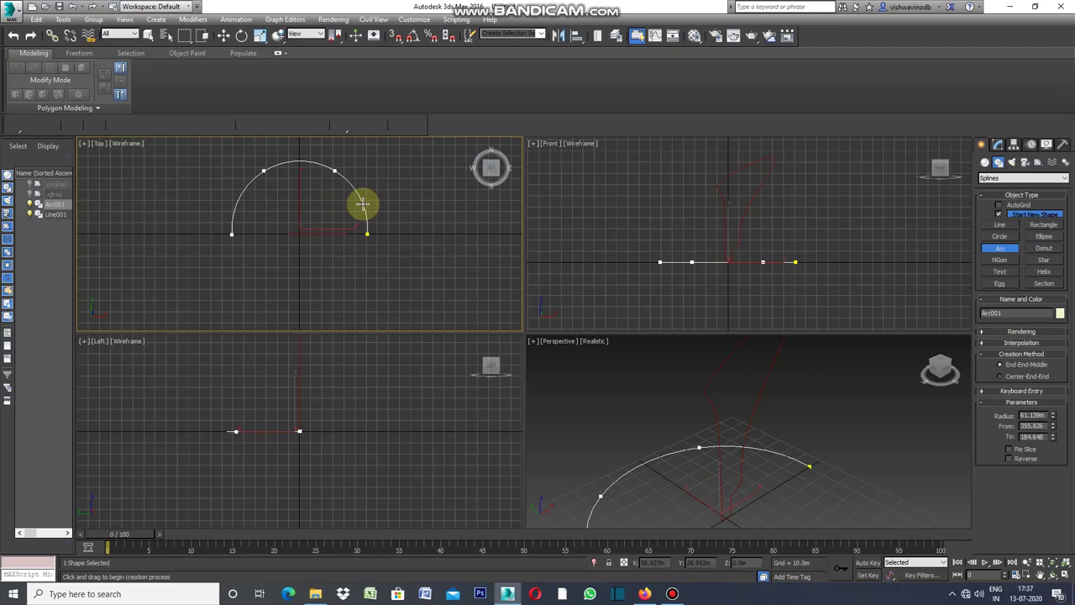
Step: Draw an arc of about 84 m radius in the Top viewport as the ring's path
scroll(362, 203, "down", 2)
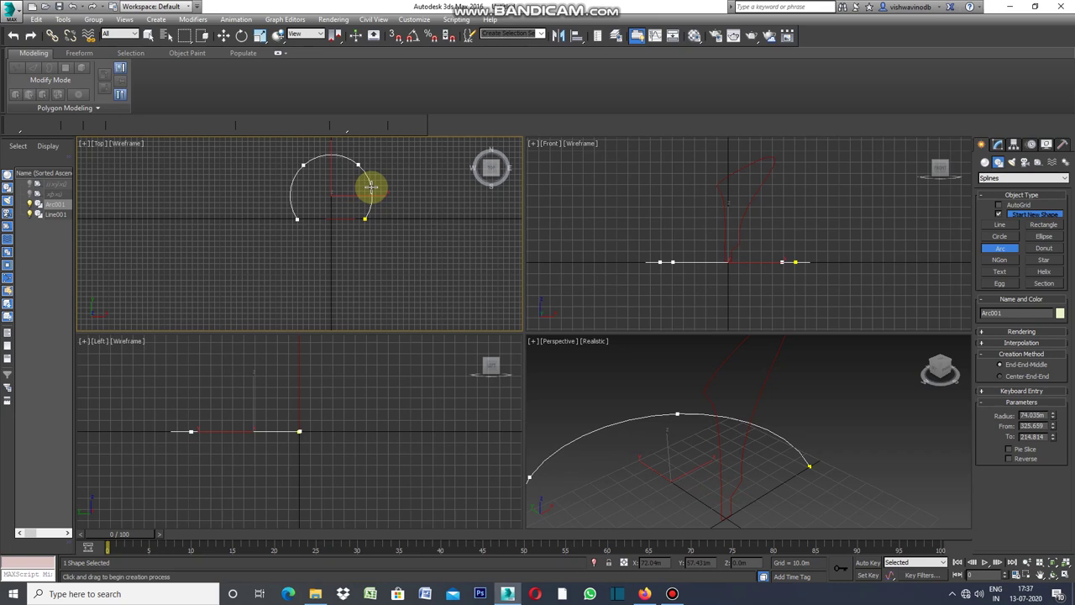
scroll(371, 187, "down", 2)
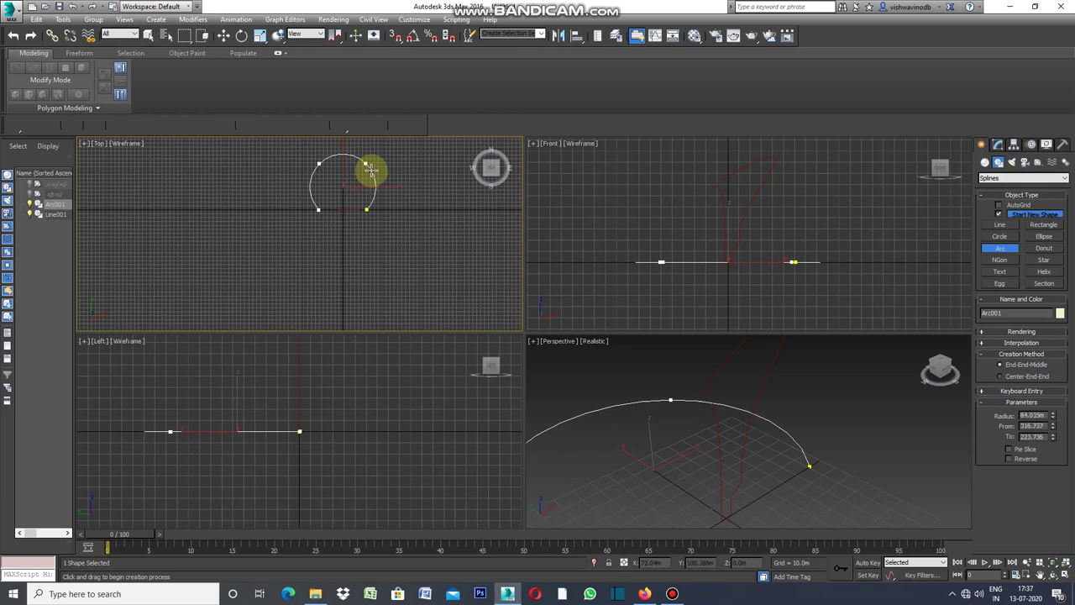
left_click(371, 170)
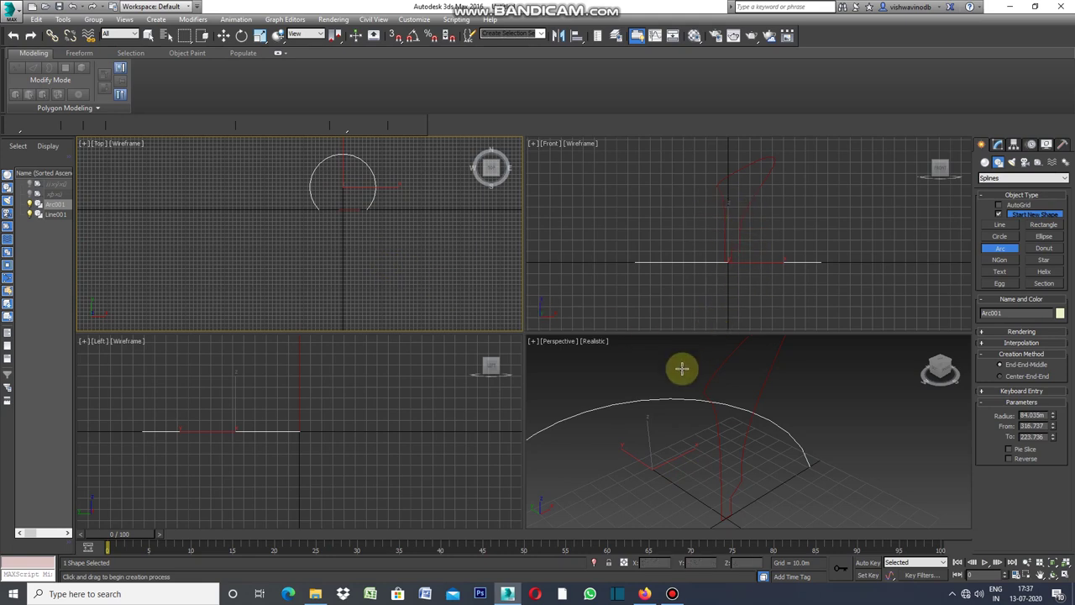
left_click(997, 145)
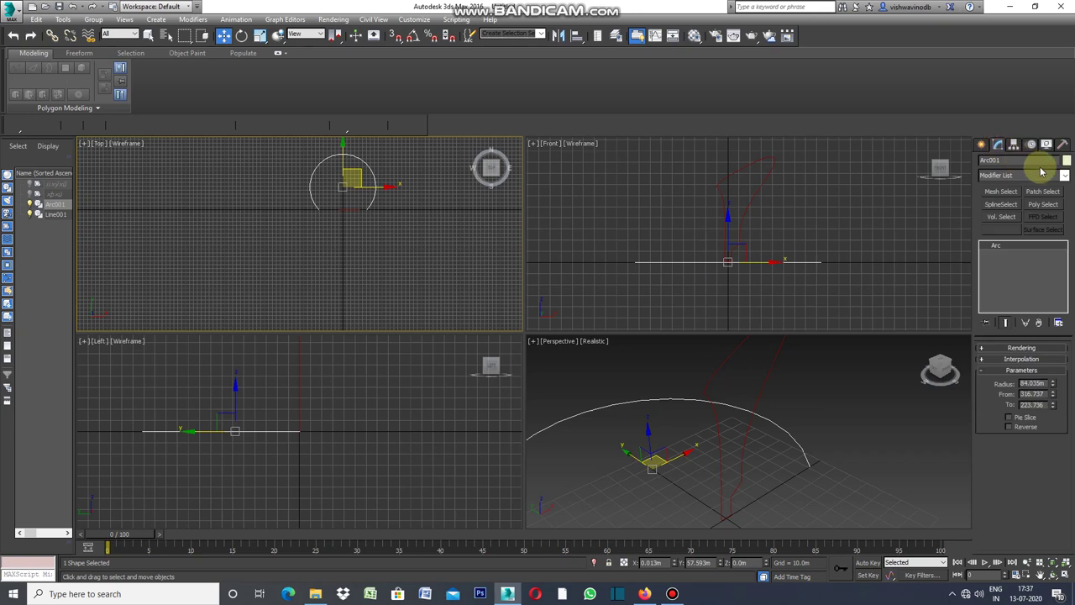
Step: Add a Sweep modifier to Arc001 set to Use Custom Section, ready to pick the profile shape
left_click(1065, 176)
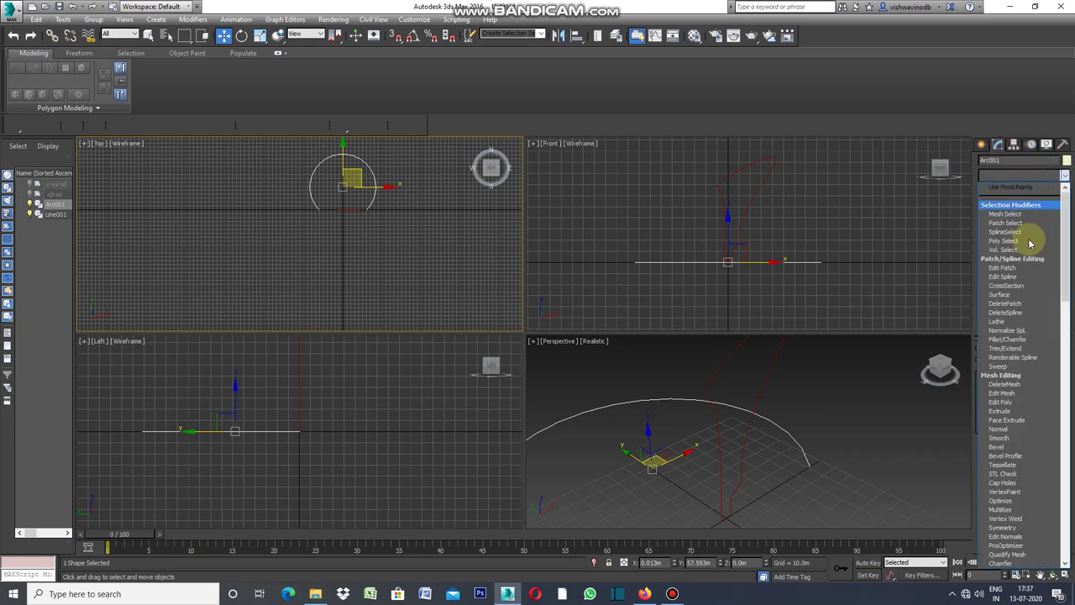
left_click(1000, 367)
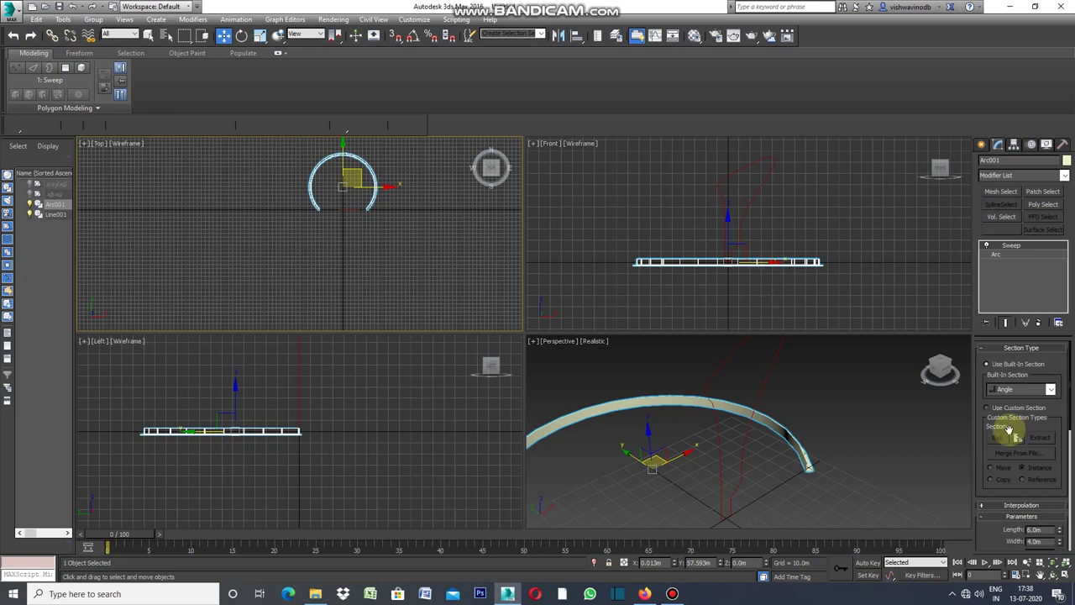
left_click(987, 408)
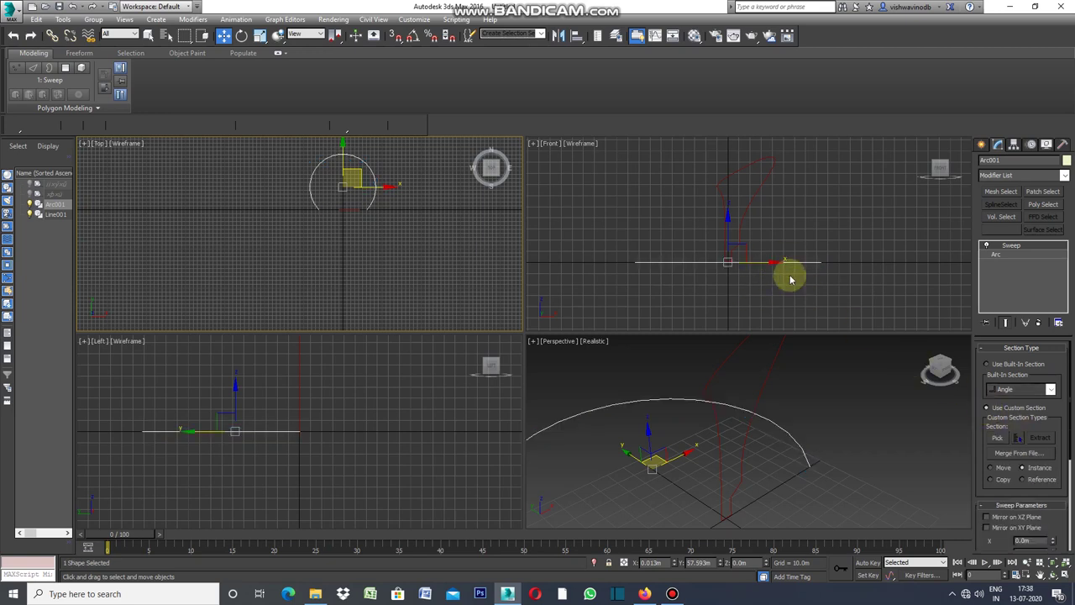
left_click(746, 204)
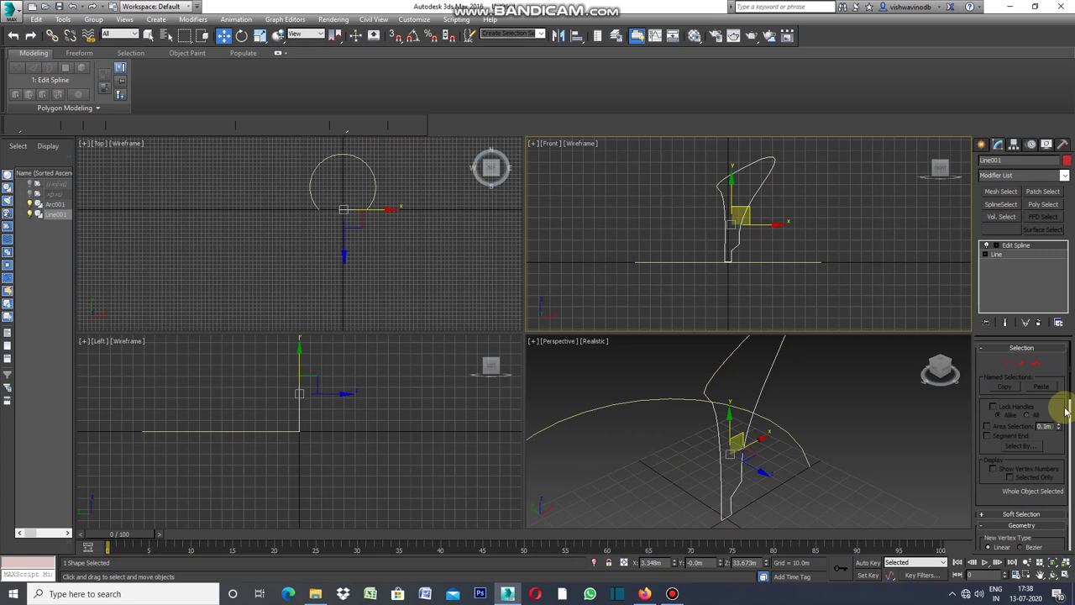
left_click_drag(1070, 396, 1069, 382)
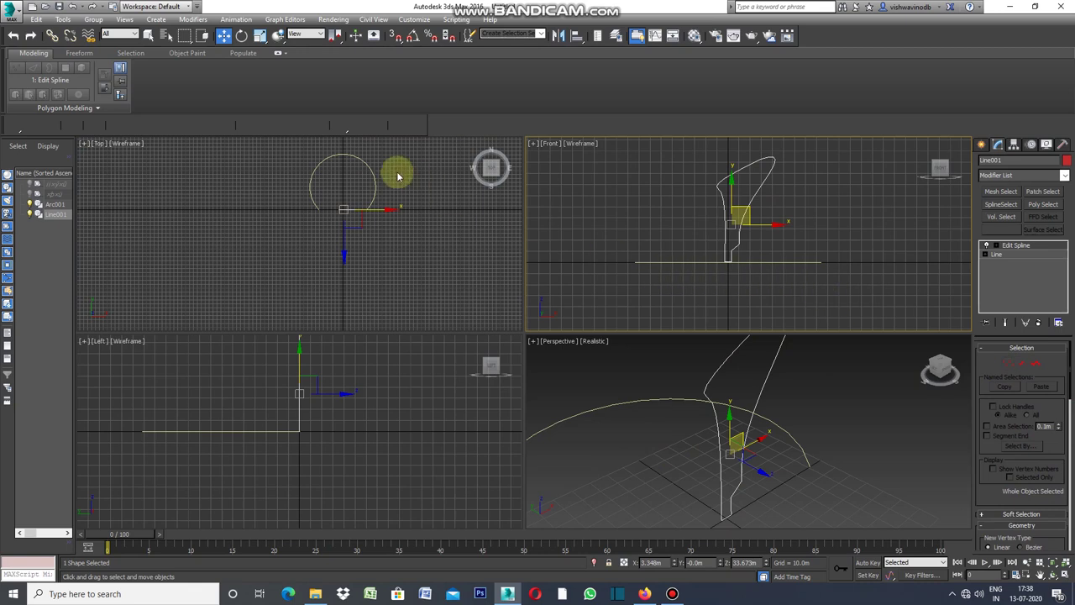
left_click(372, 173)
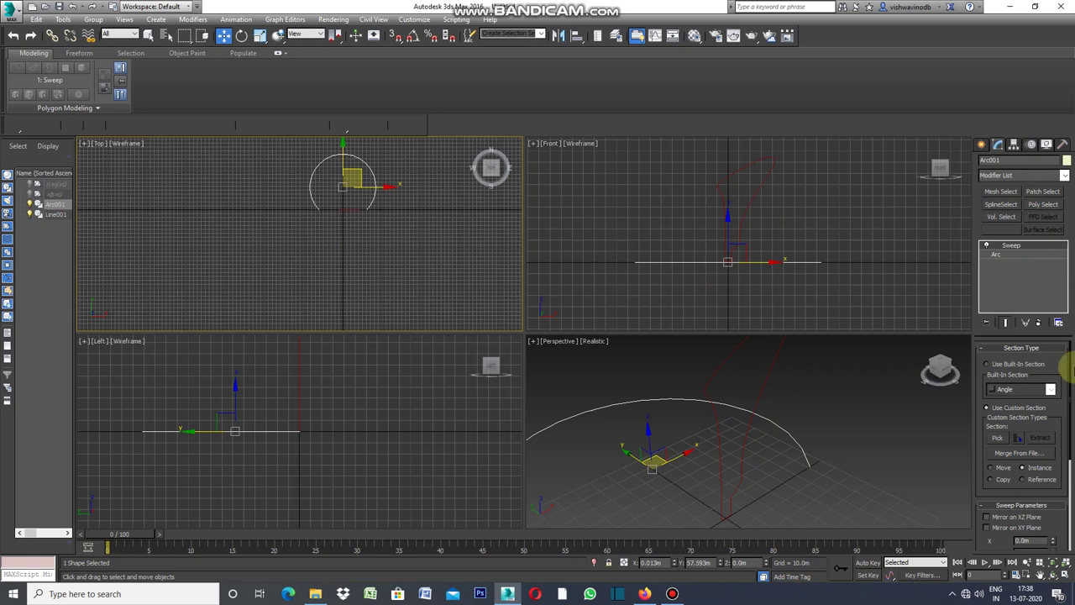
left_click(998, 438)
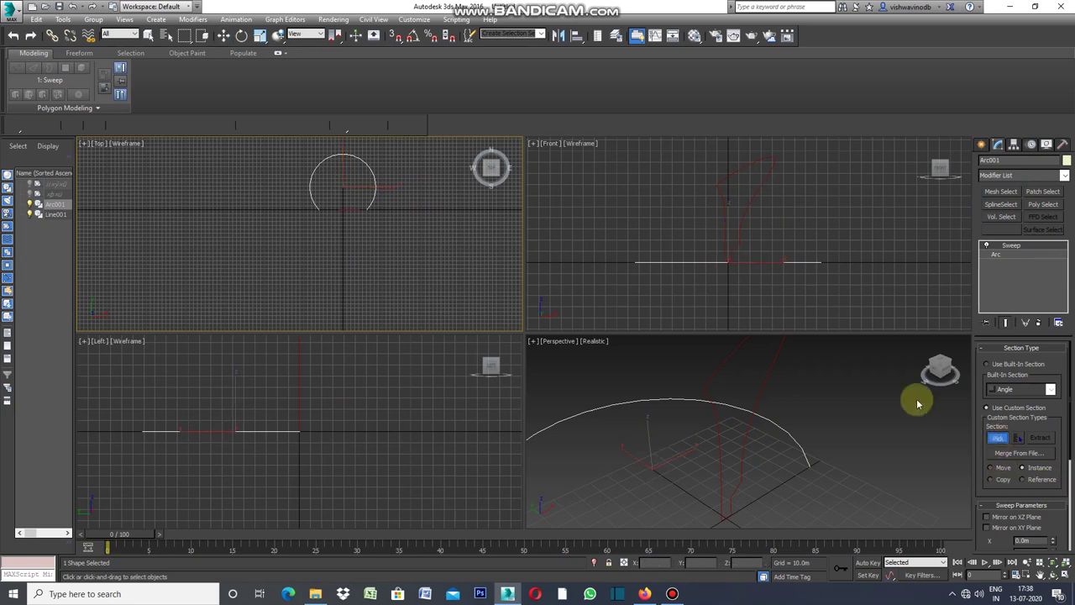
Step: Use Line001 as the sweep section and set Arc001's interpolation steps to 32
left_click(737, 236)
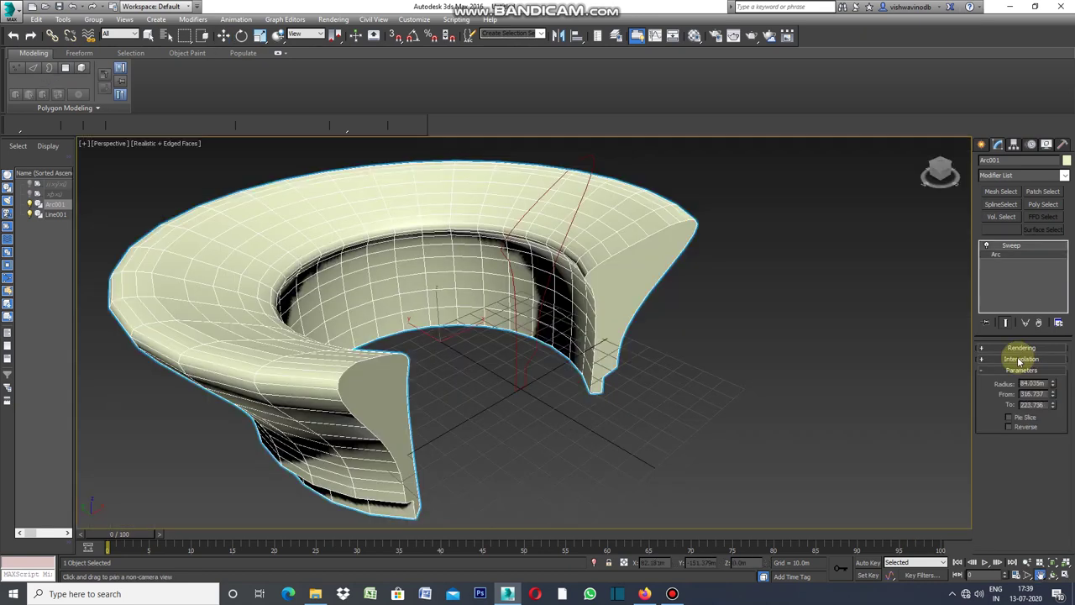
left_click(1020, 359)
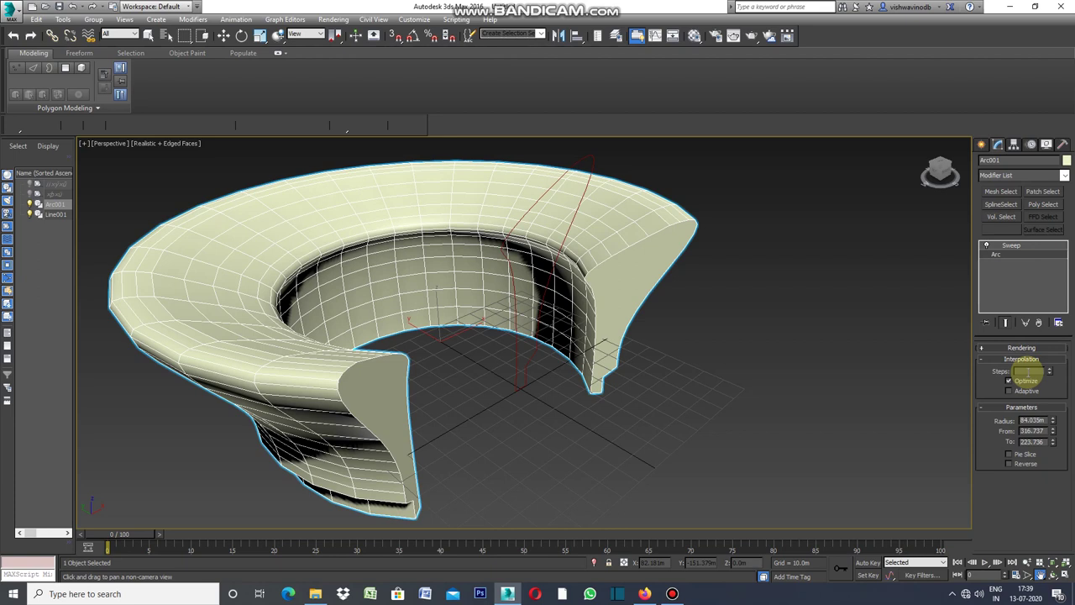
type("8")
key("Return")
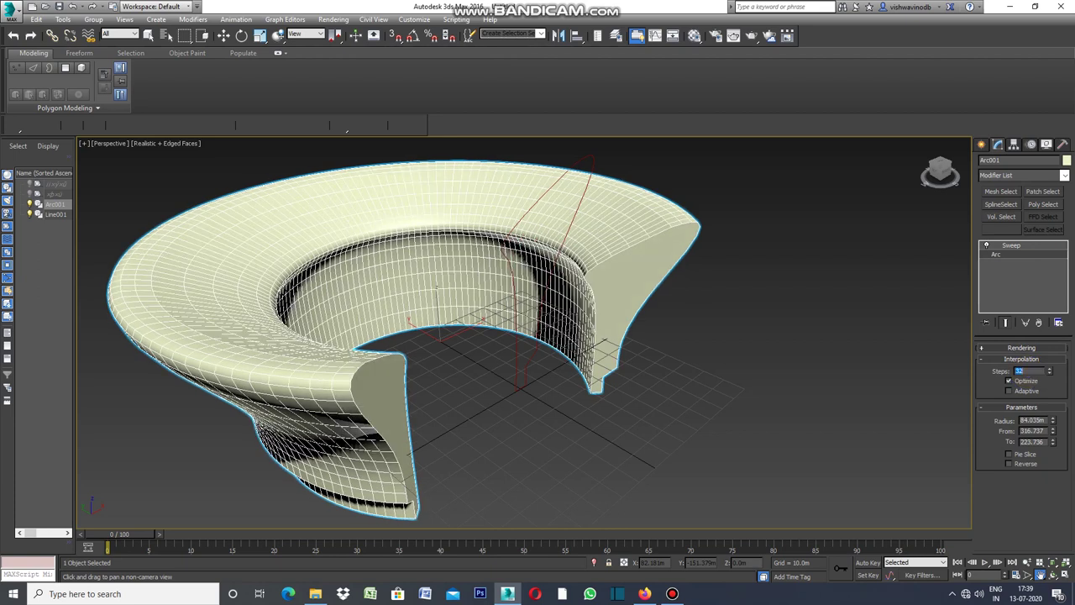
left_click(1035, 367)
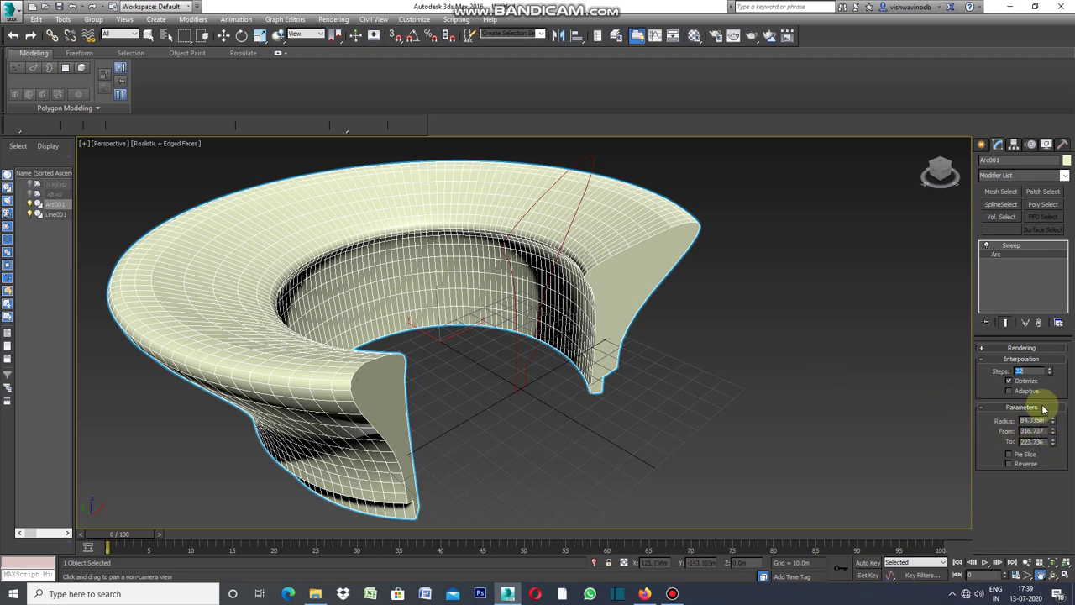
left_click(1012, 248)
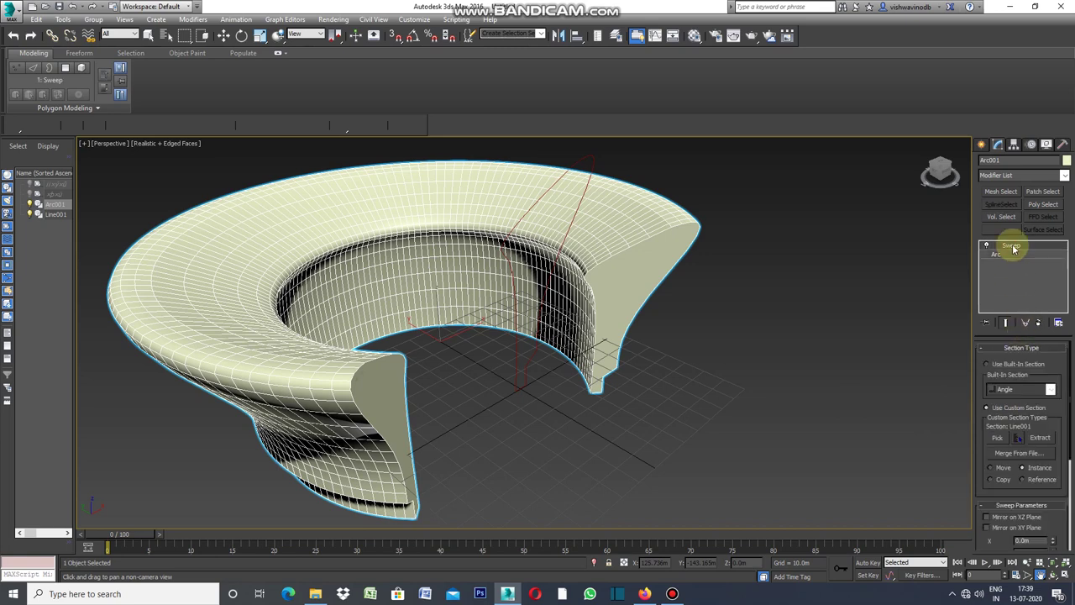
scroll(1060, 395, "down", 3)
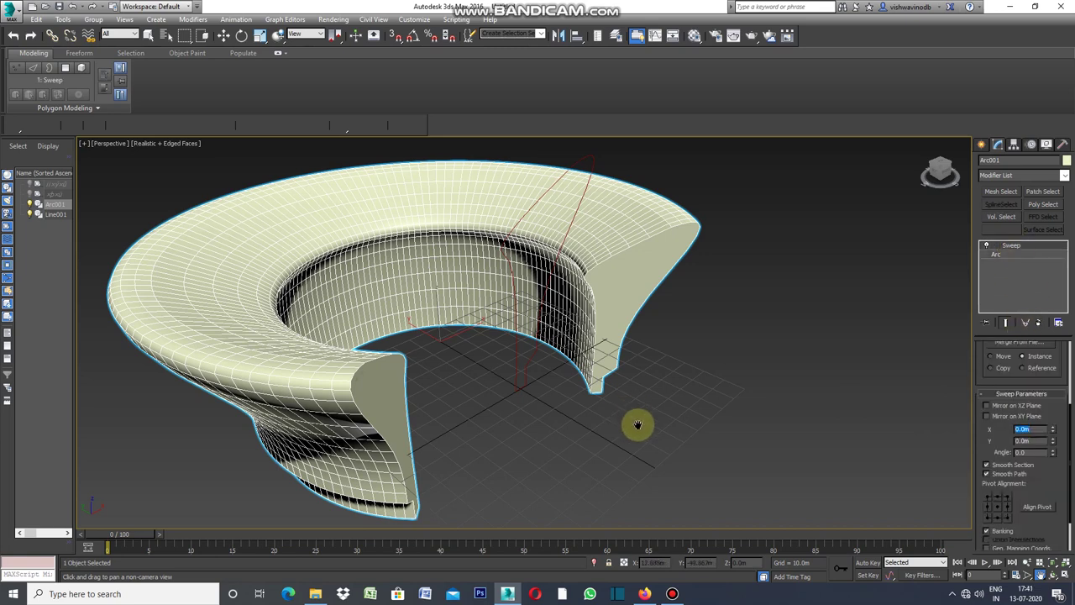
Step: Convert the swept ring to an Editable Poly
key("w")
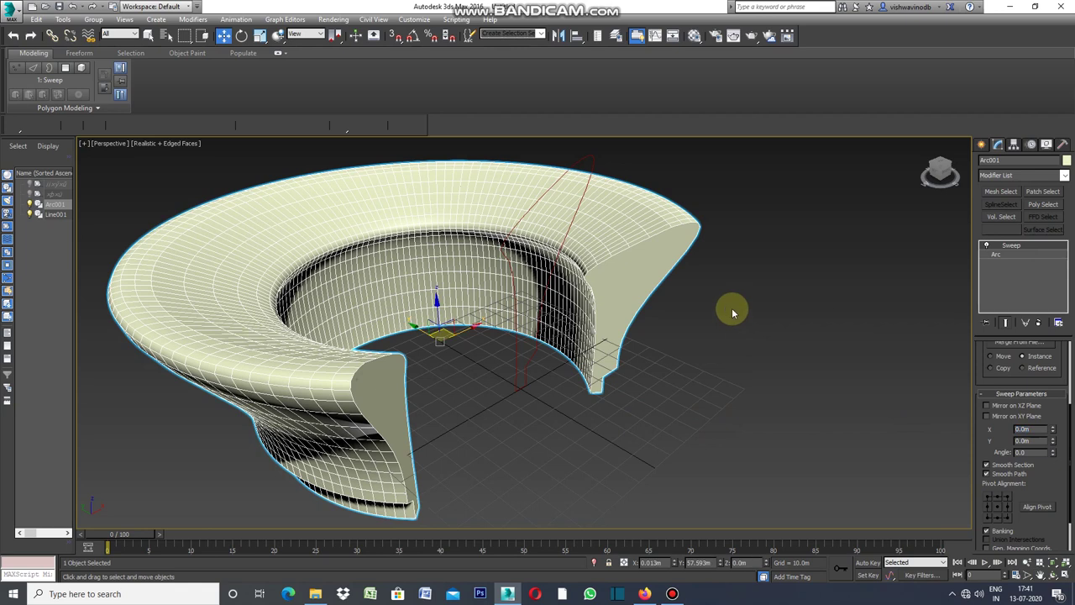
right_click(729, 308)
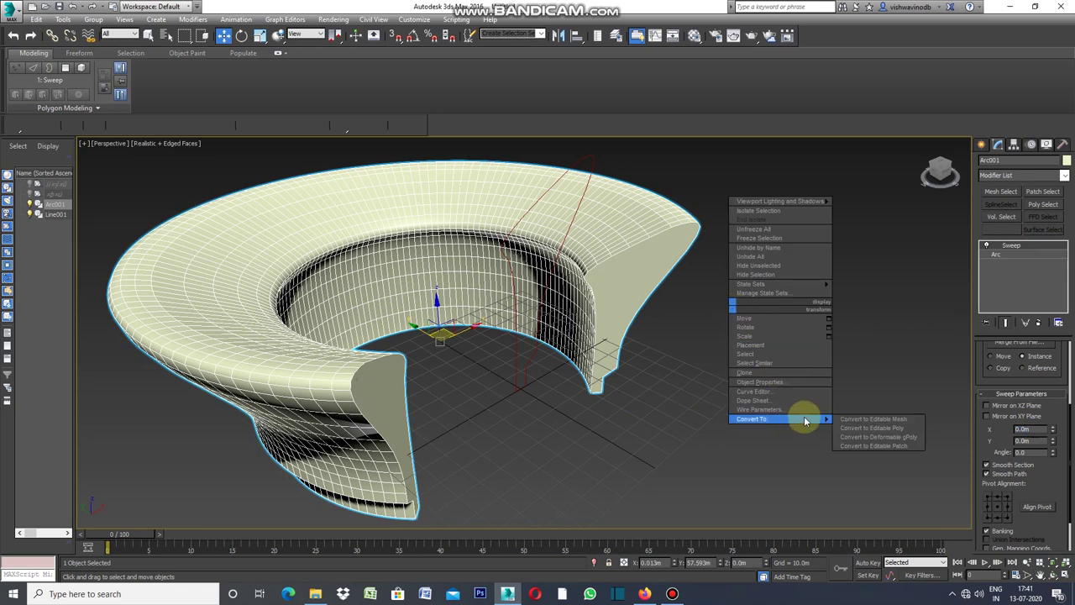
left_click(870, 429)
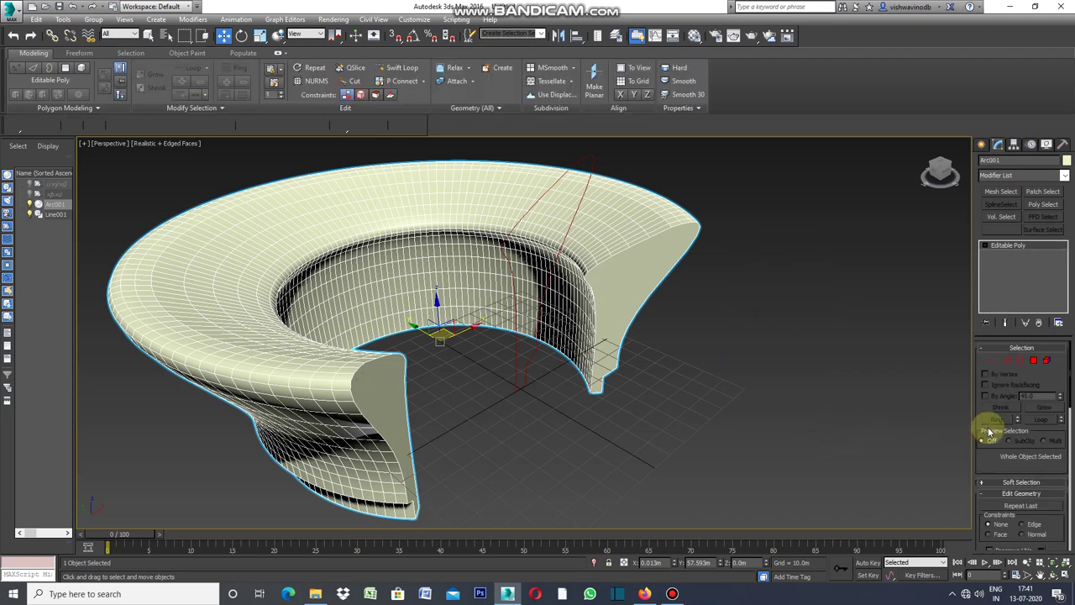
Step: Delete the ring's two end-cap polygons so both ends are open
left_click(1036, 363)
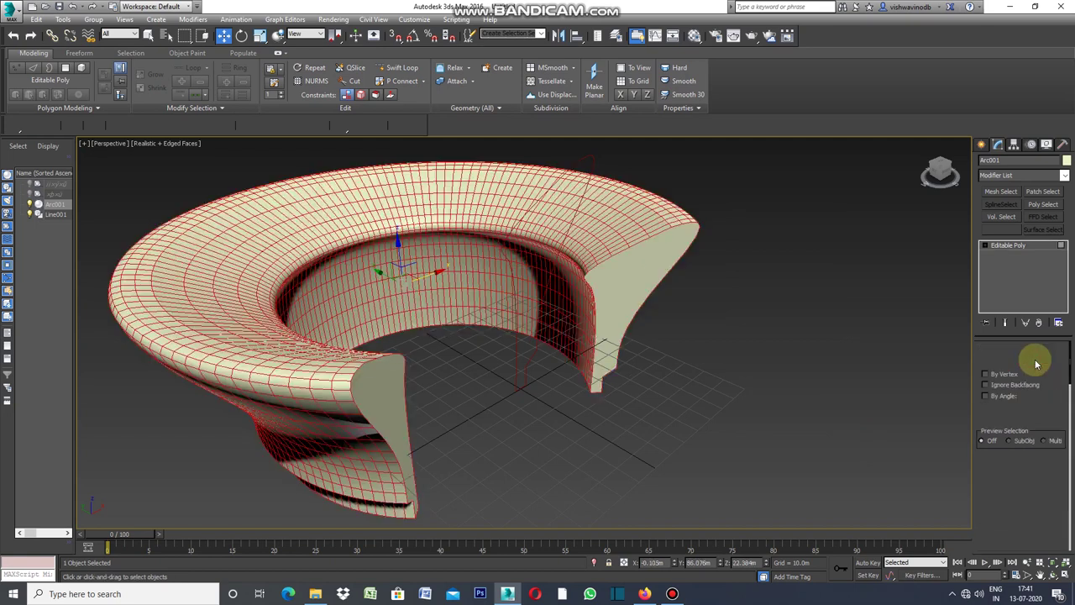
key("ctrl+a")
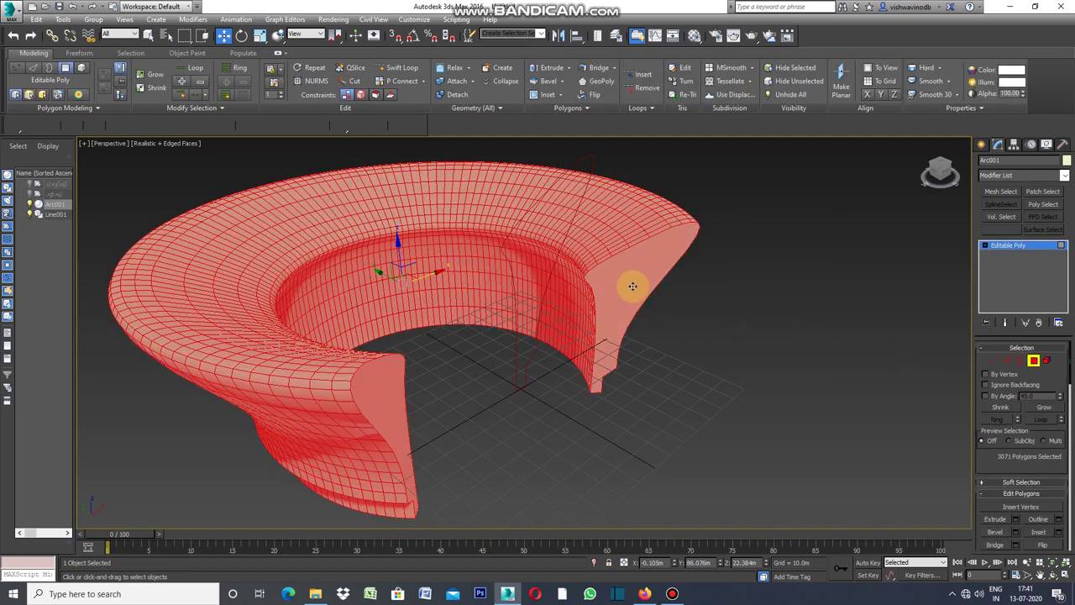
left_click(897, 294)
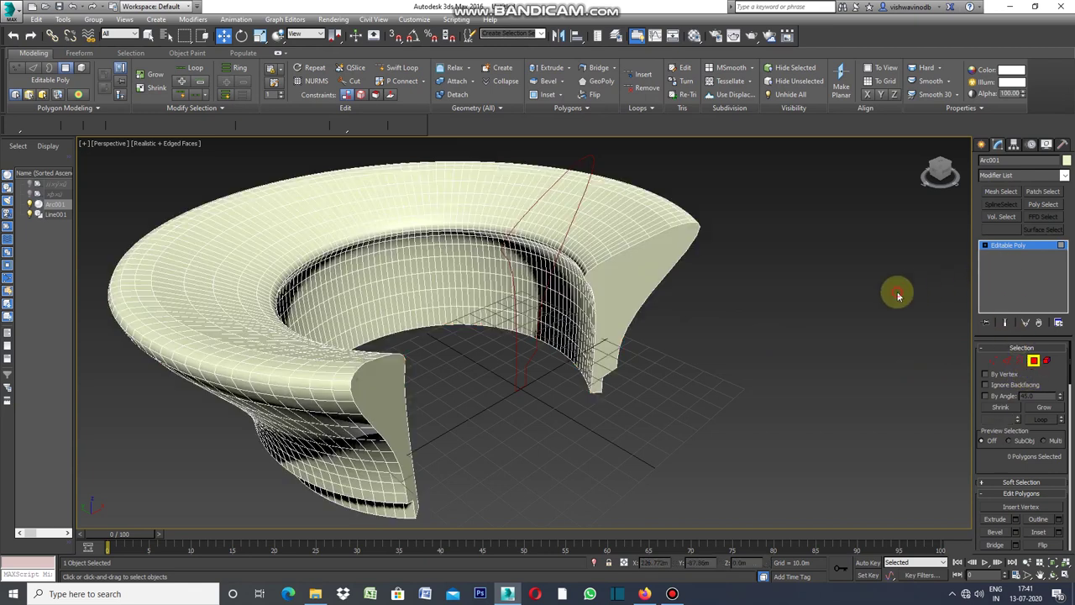
left_click(624, 283)
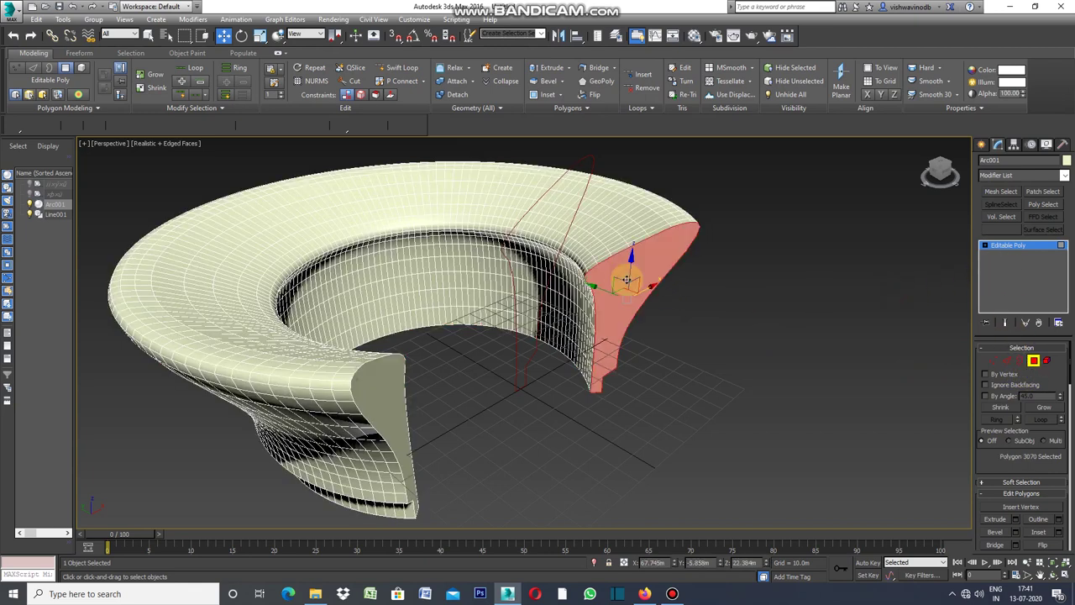
left_click(372, 385, "ctrl")
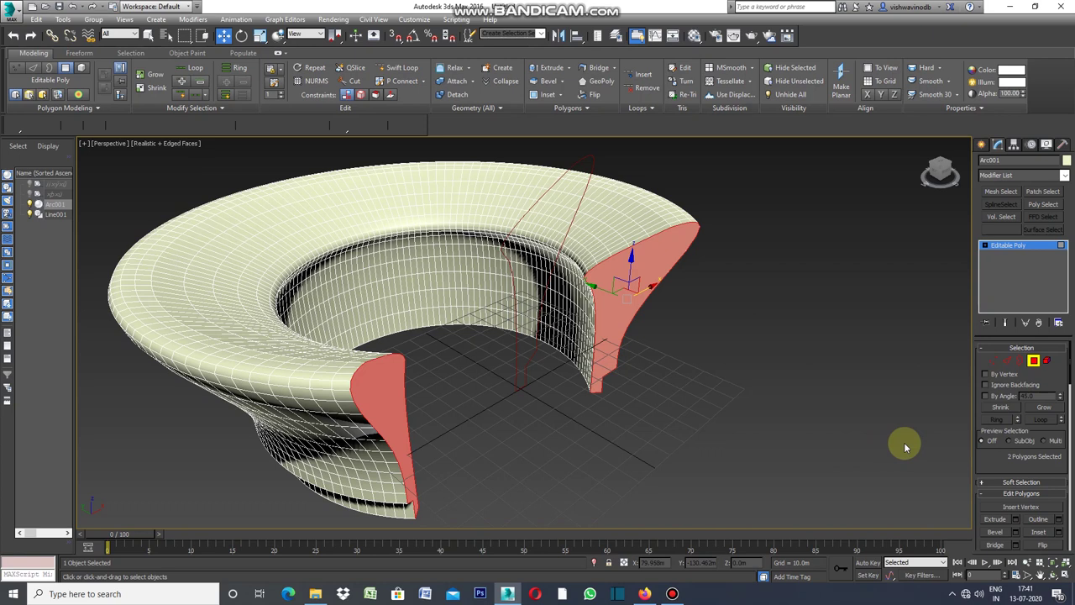
key("Delete")
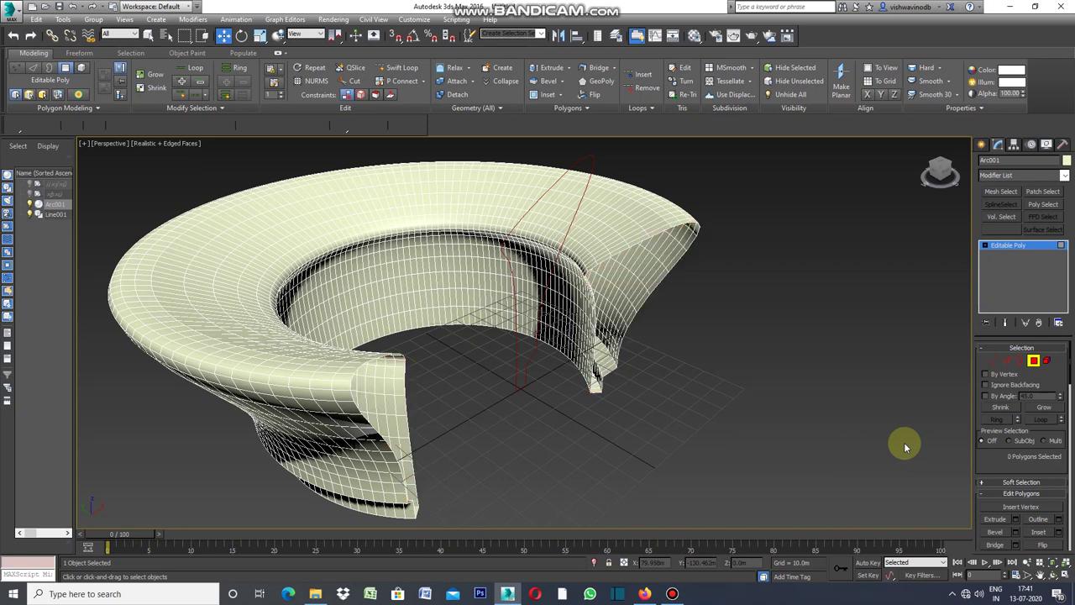
key("2")
scroll(587, 412, "up", 3)
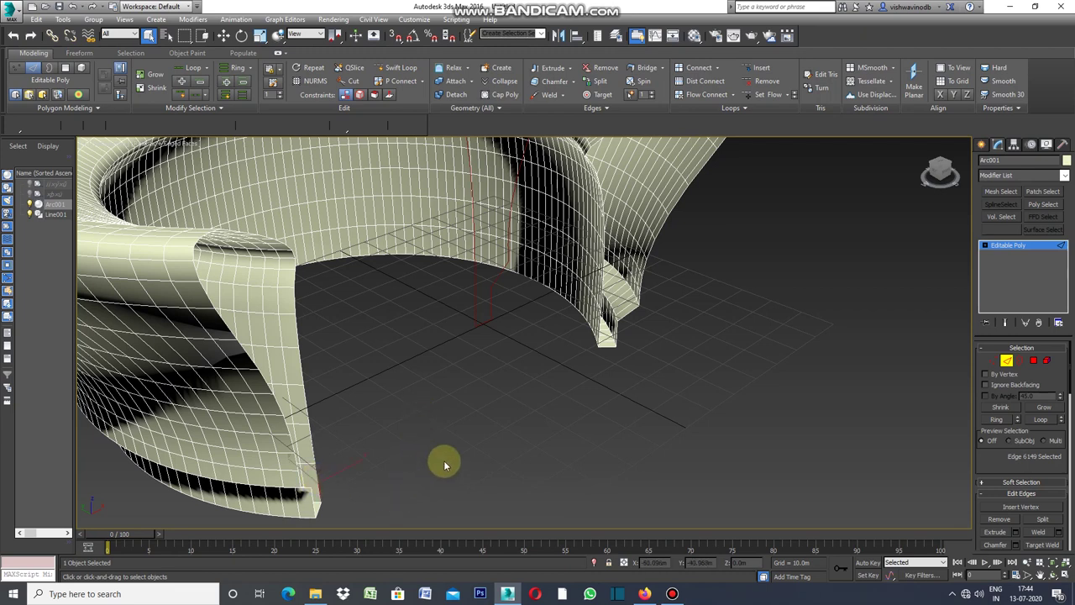
Step: Select the alternating horizontal face bands via an edge Ring converted to polygons, then start Detach
left_click(213, 112)
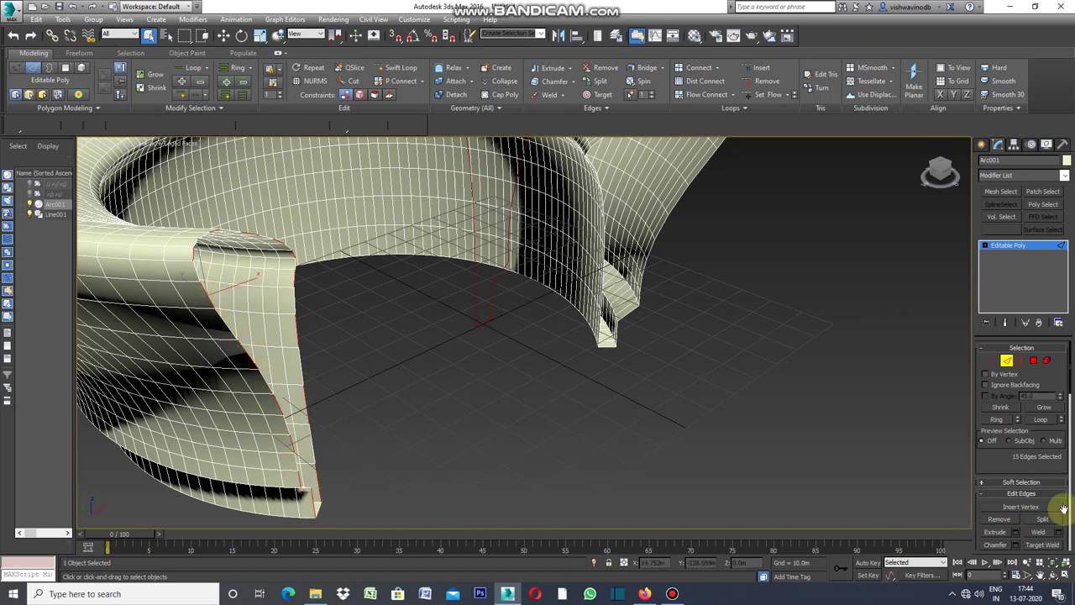
left_click(997, 419)
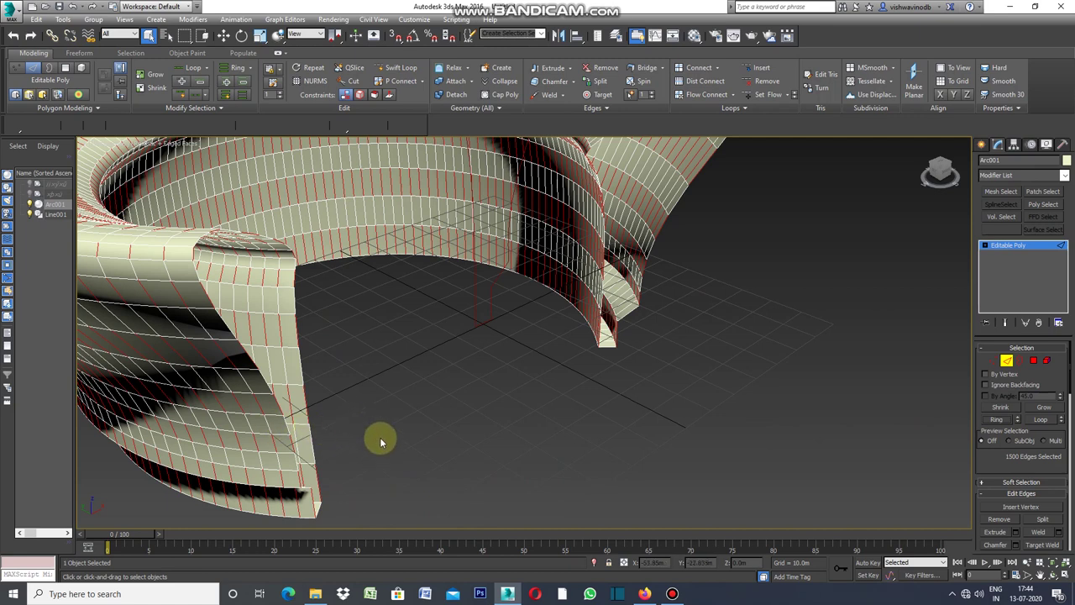
left_click(1033, 361, "ctrl")
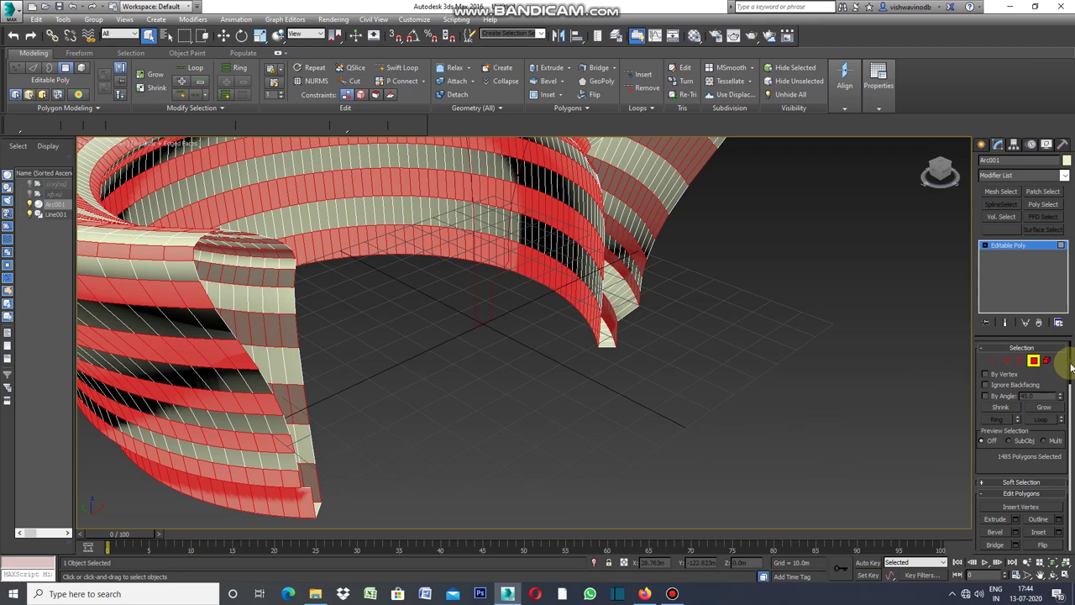
left_click_drag(1071, 367, 1064, 433)
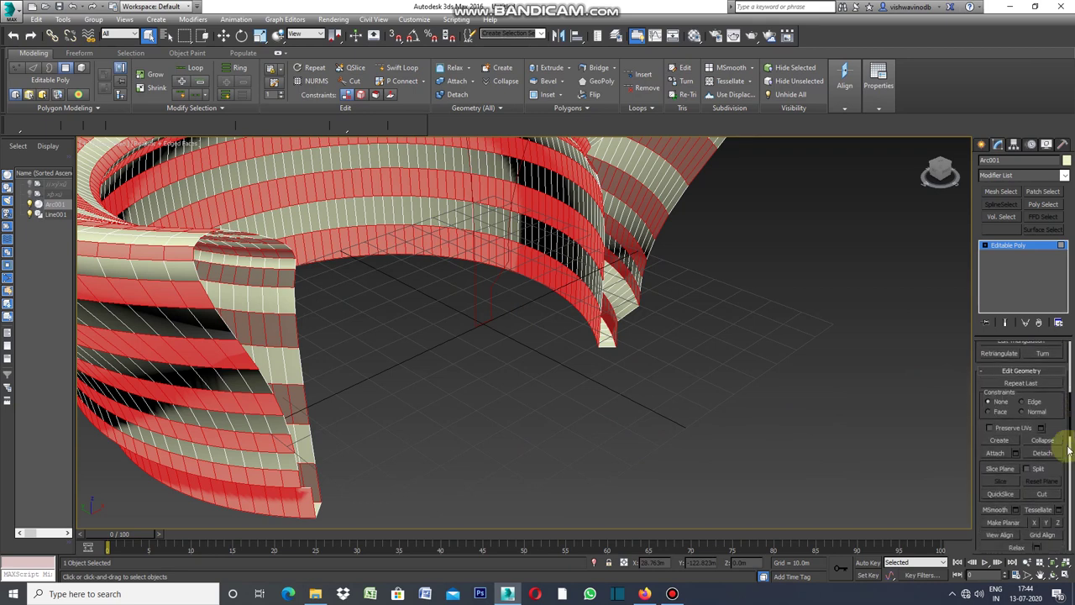
left_click(1046, 454)
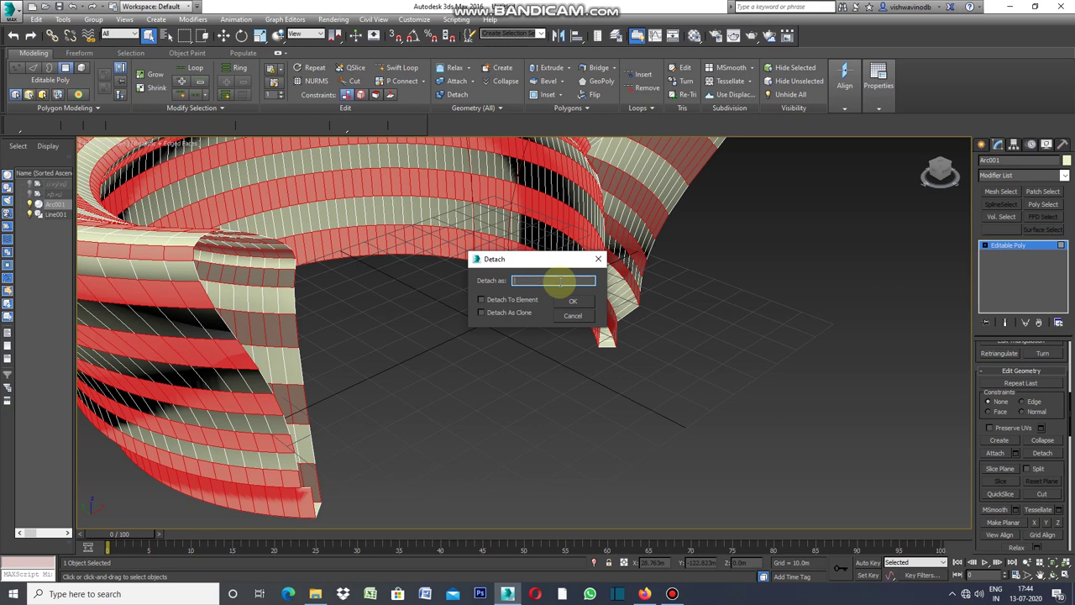
Step: Detach the selected bands as a new object named GLAZE and colour the remaining ring white
type("GLAZE")
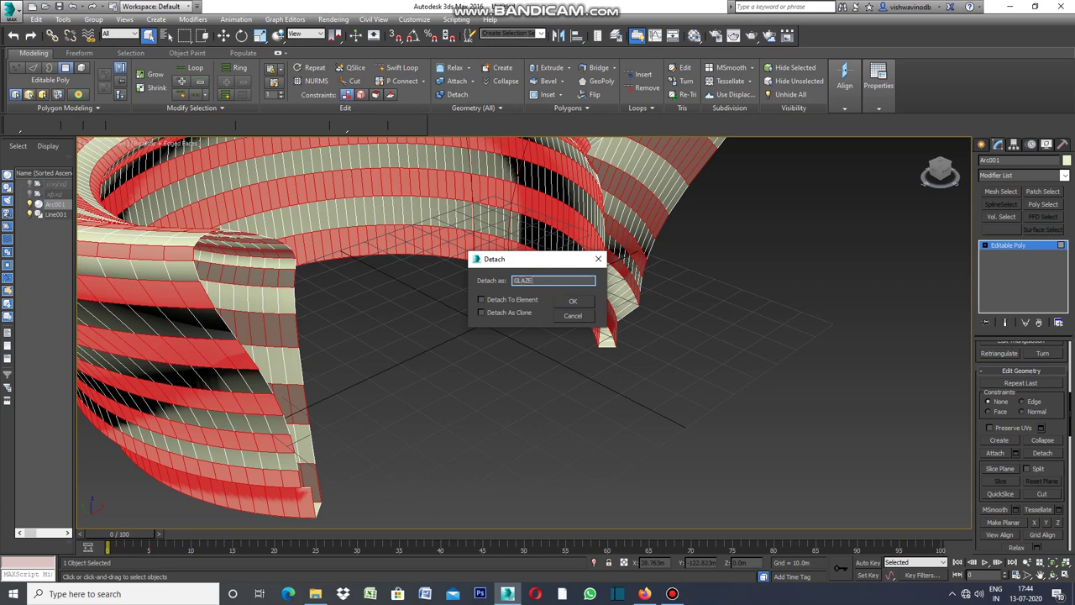
left_click(576, 303)
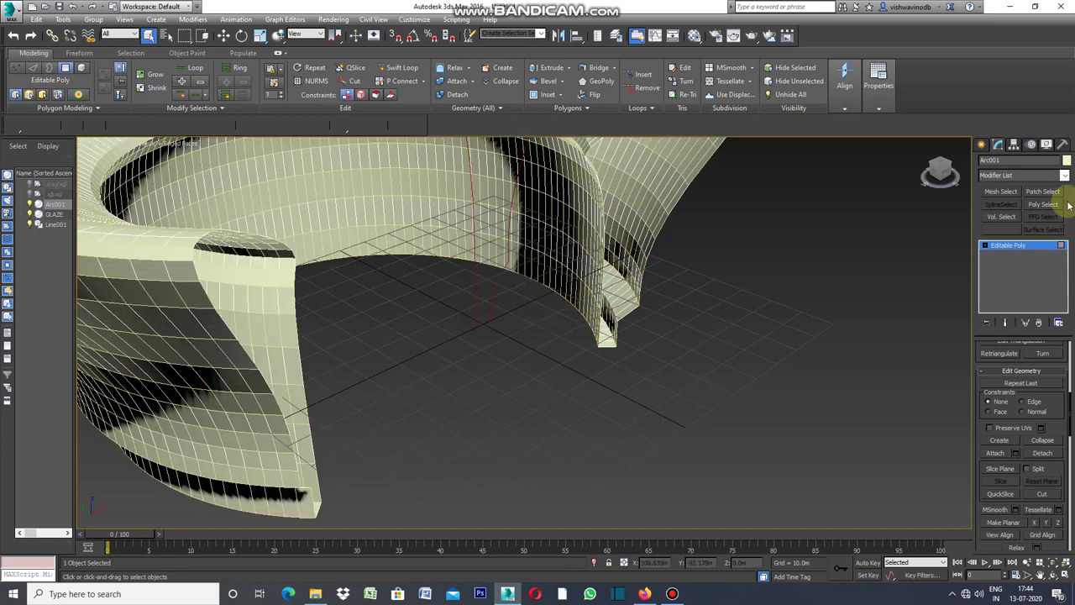
left_click(1065, 160)
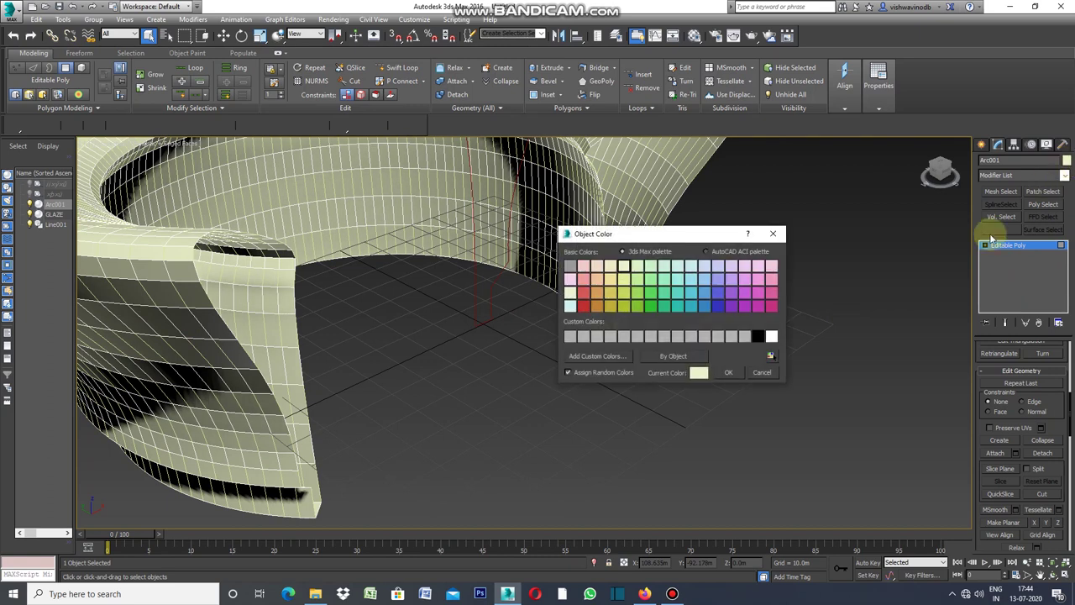
left_click(770, 336)
left_click(727, 372)
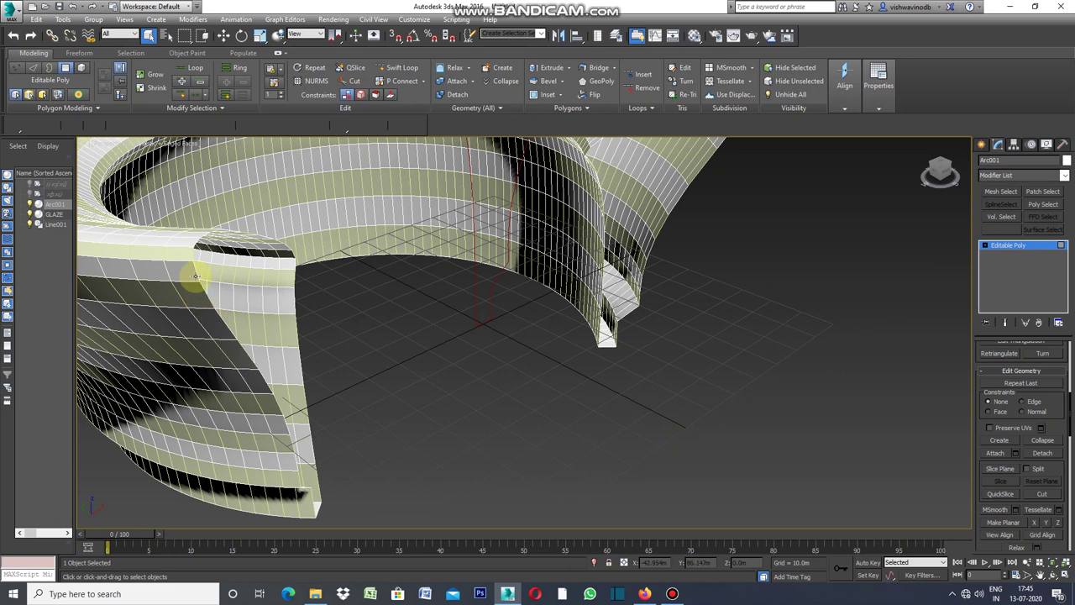
left_click(981, 145)
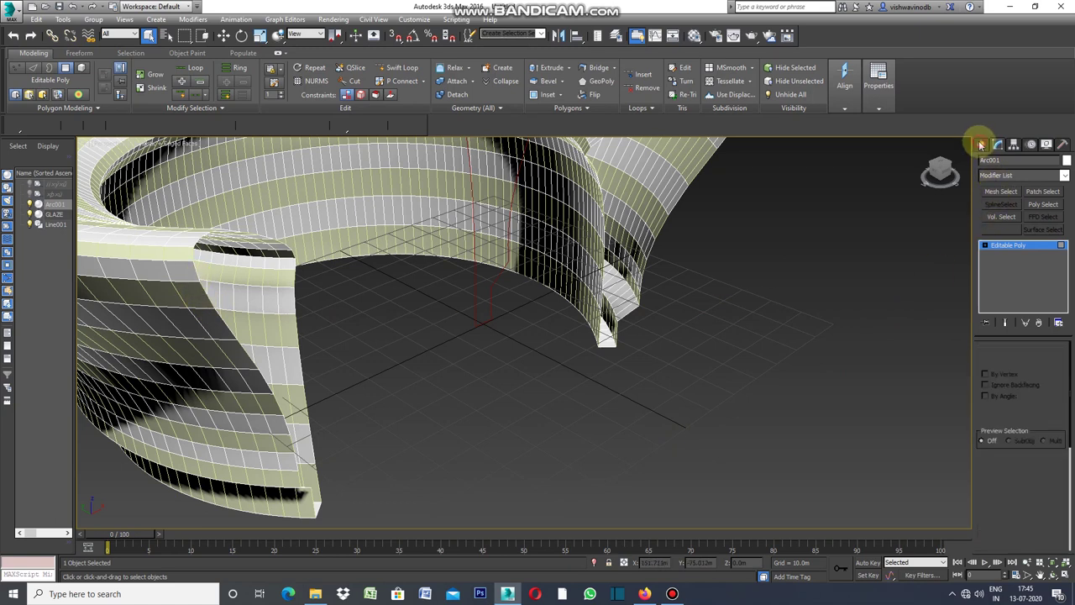
left_click(886, 214)
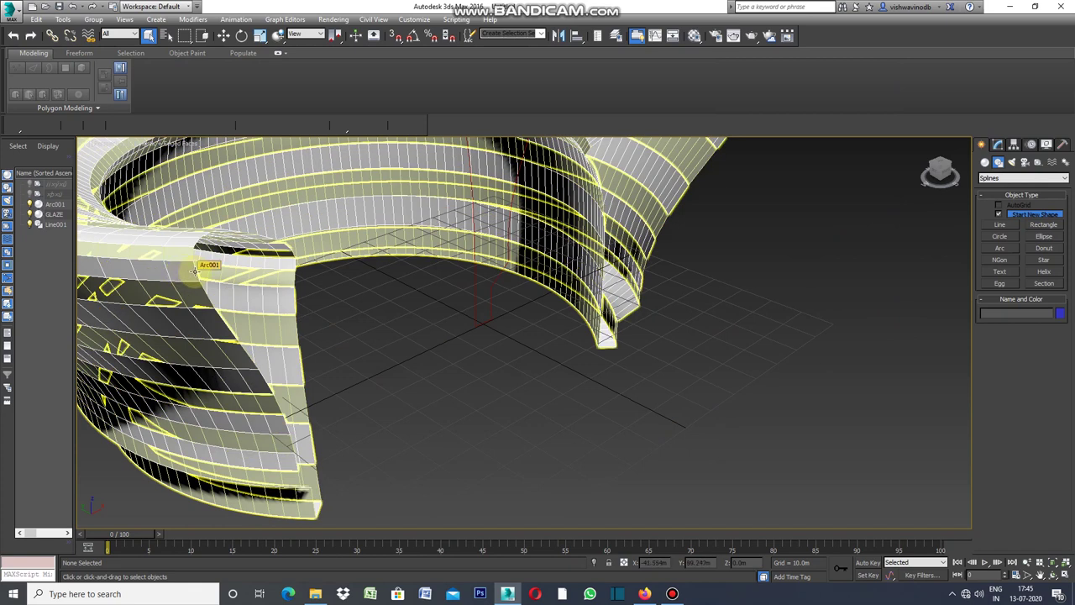
left_click(195, 269)
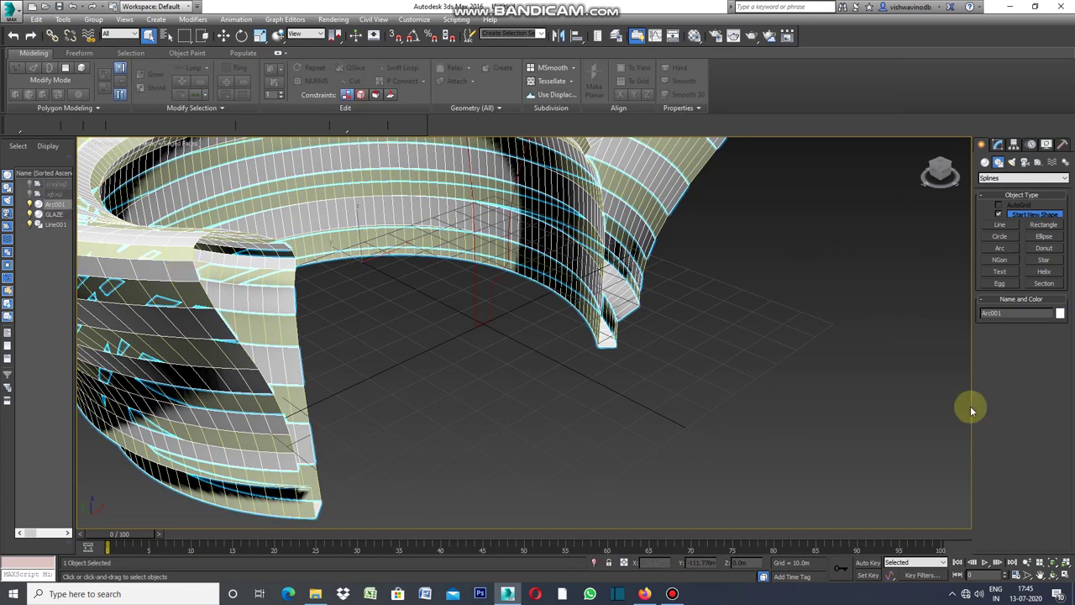
left_click(997, 145)
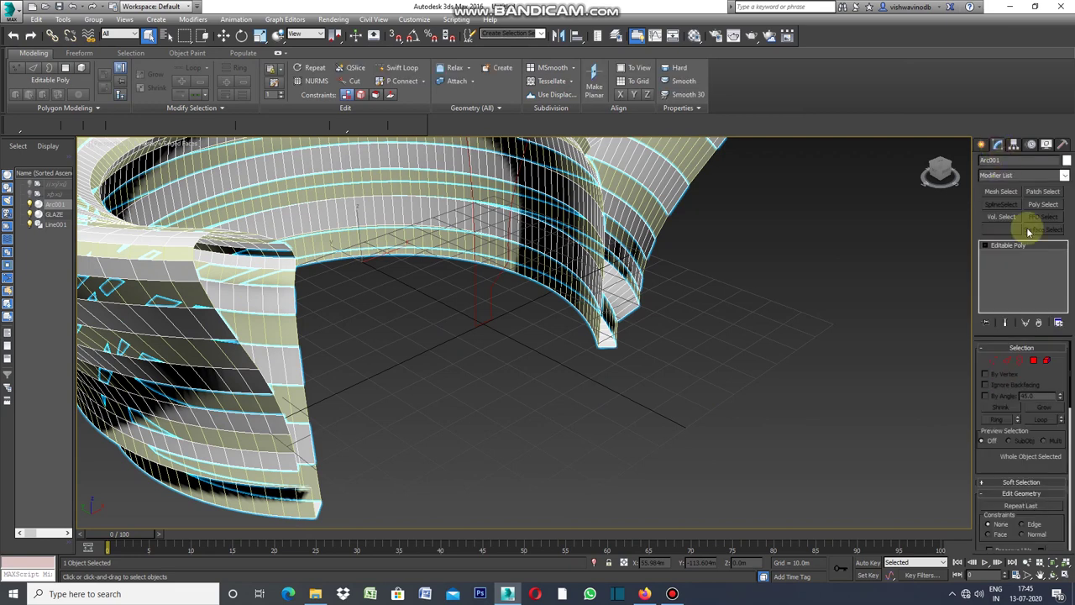
left_click(1007, 360)
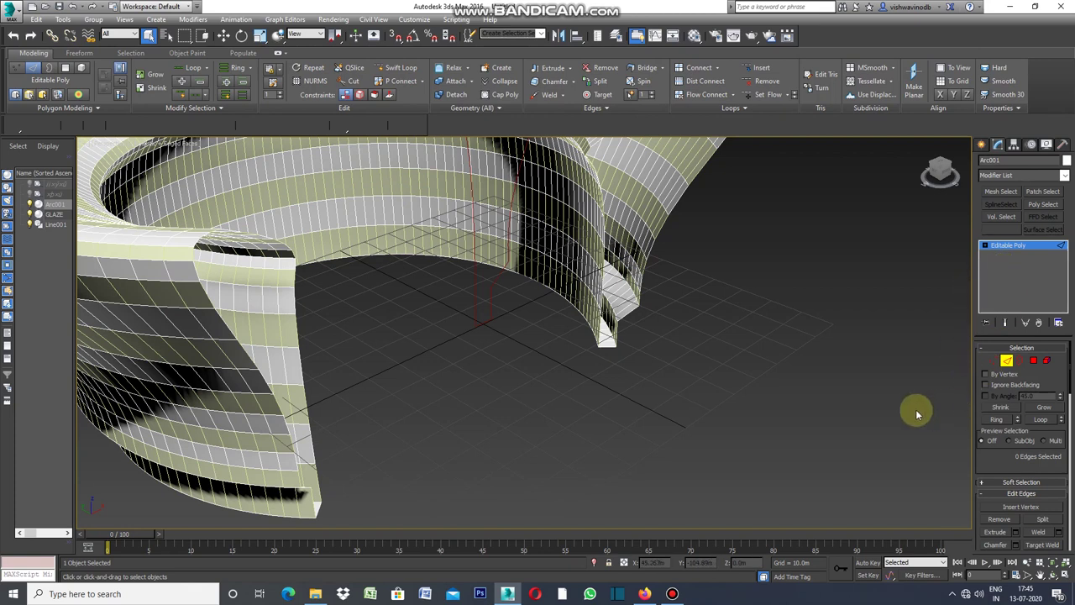
left_click(982, 145)
left_click(897, 238)
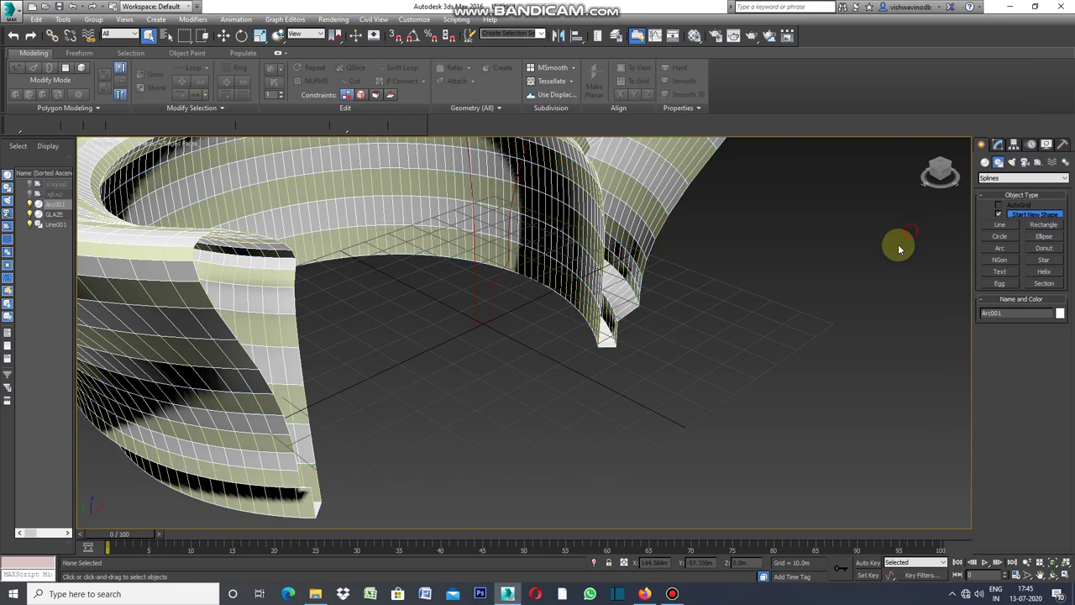
left_click(186, 276)
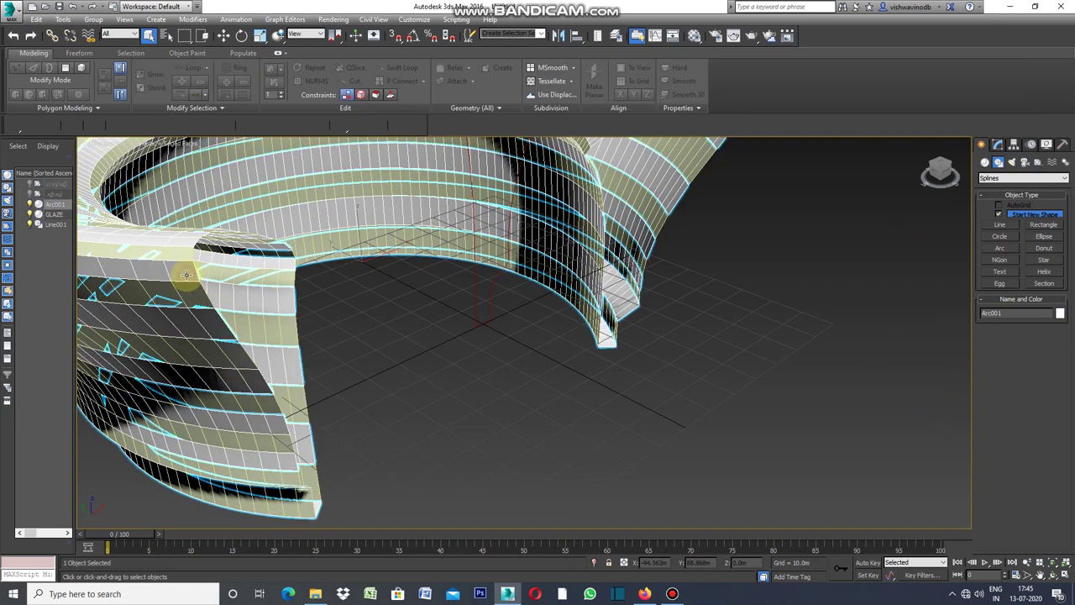
left_click(998, 145)
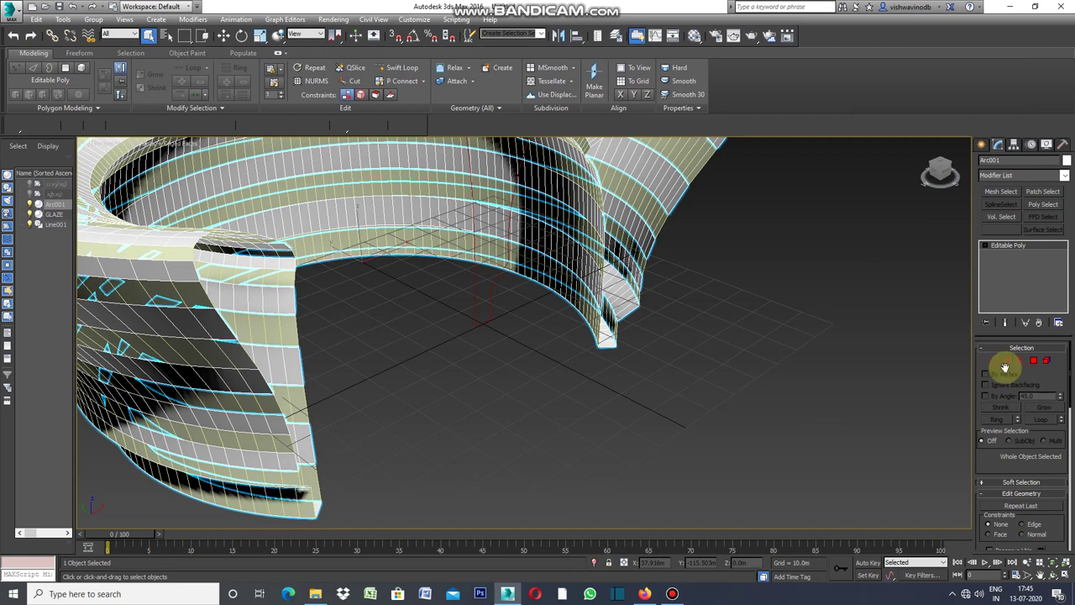
left_click(1008, 363)
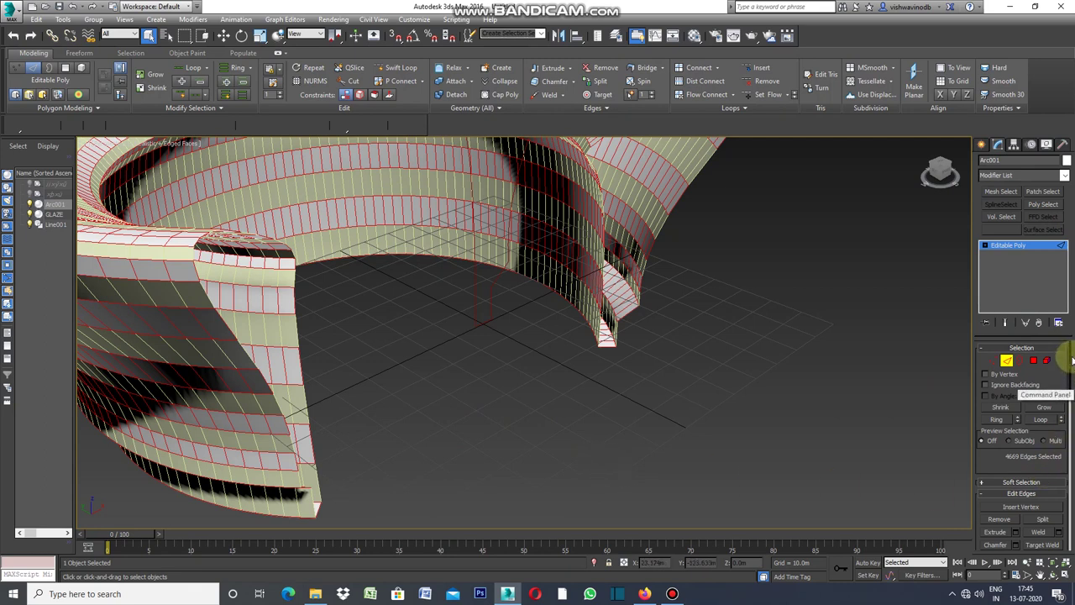
left_click_drag(1072, 374, 1072, 416)
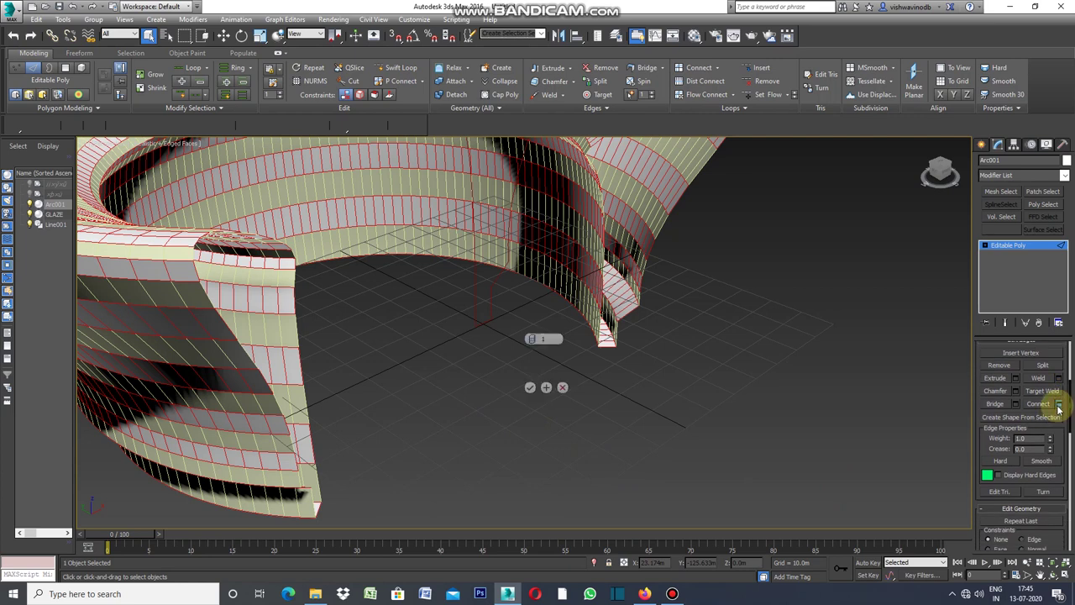
left_click(1059, 406)
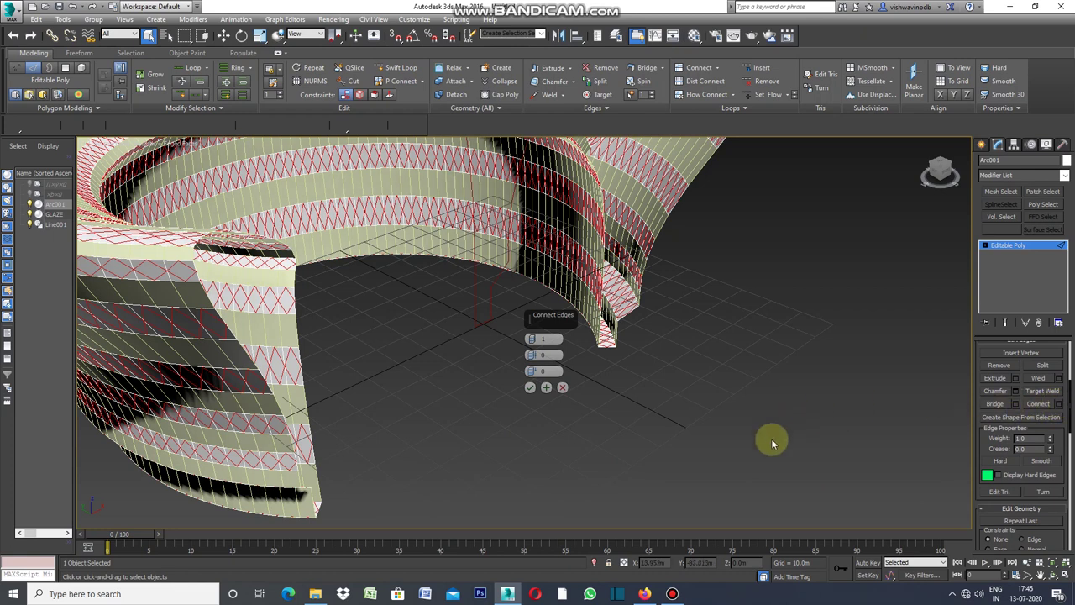
left_click(562, 388)
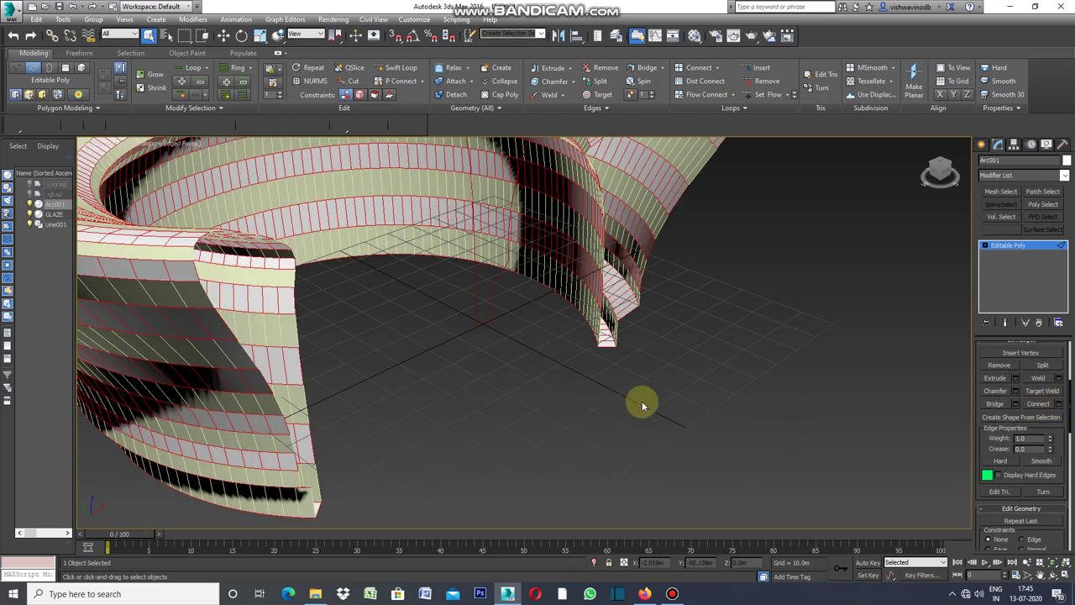
left_click(982, 145)
Step: Reselect Arc001 and stack an Edit Poly modifier on it at Edge level
left_click(870, 323)
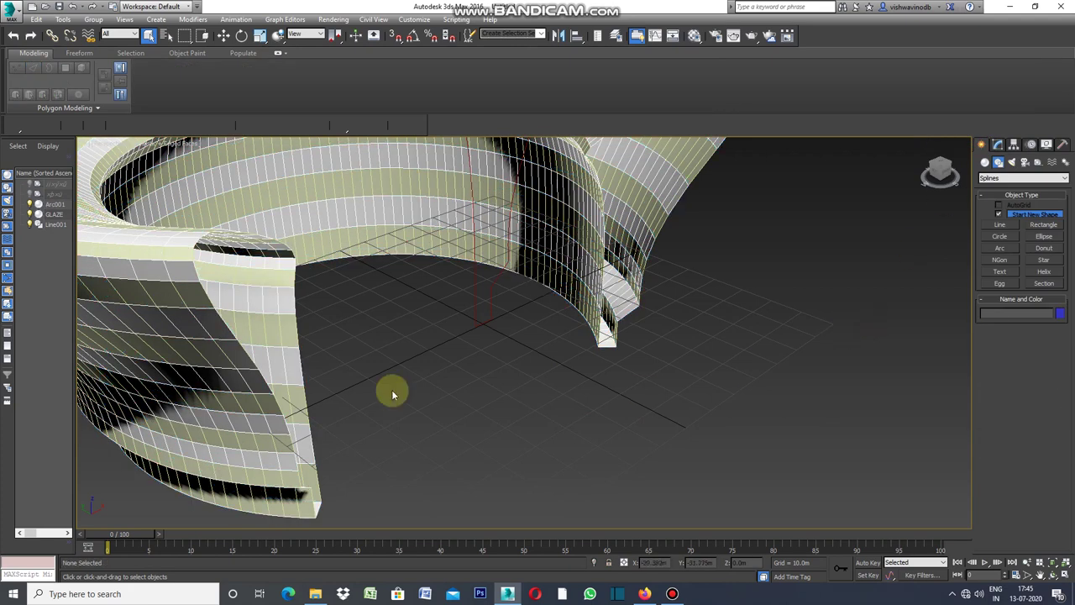
left_click(204, 328)
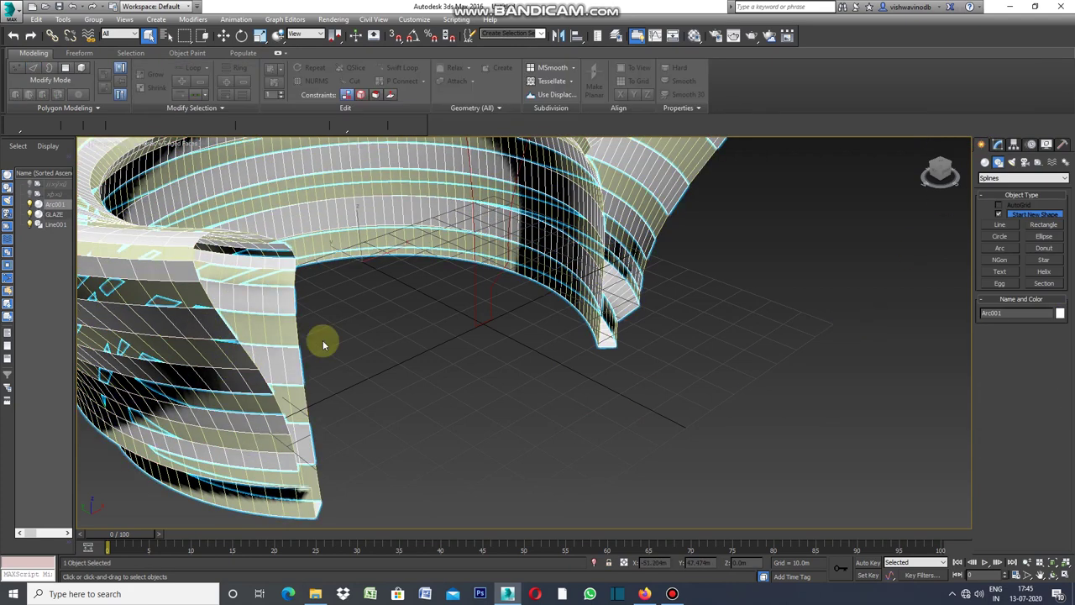
left_click(1004, 146)
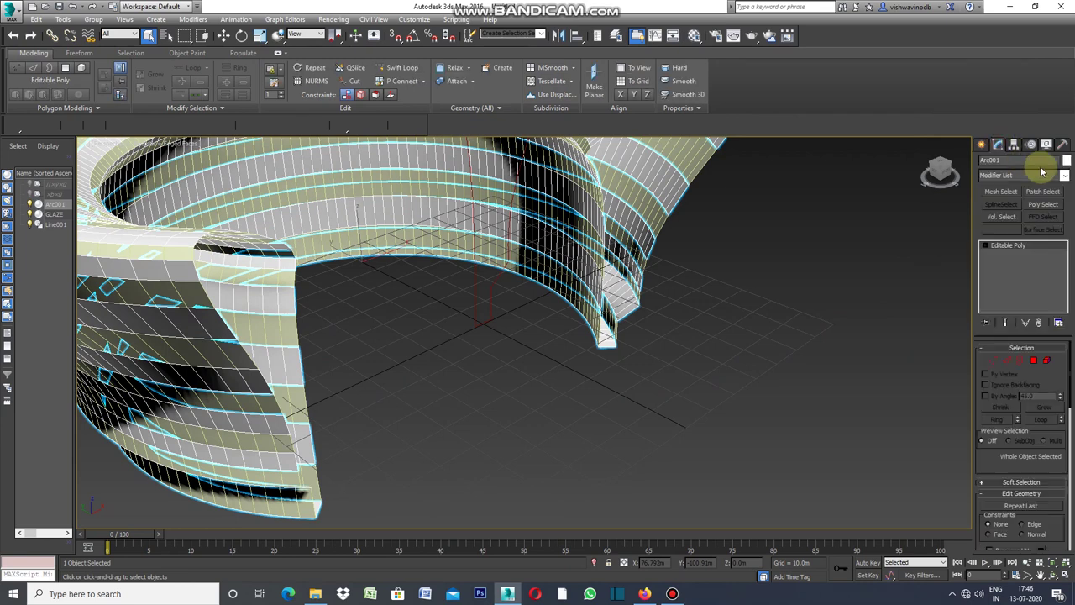
left_click(1064, 176)
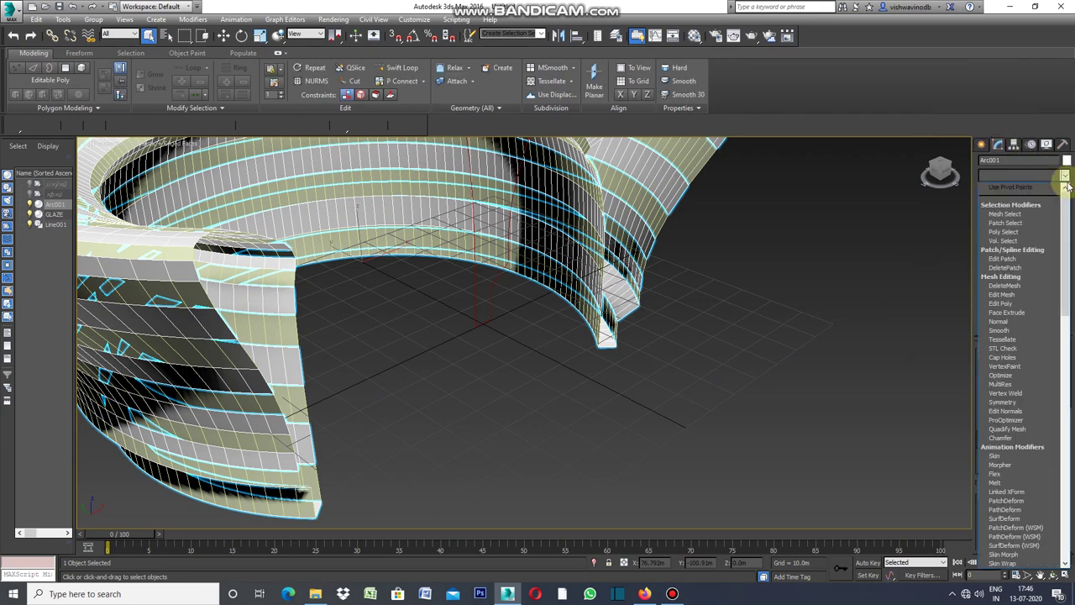
left_click(1013, 305)
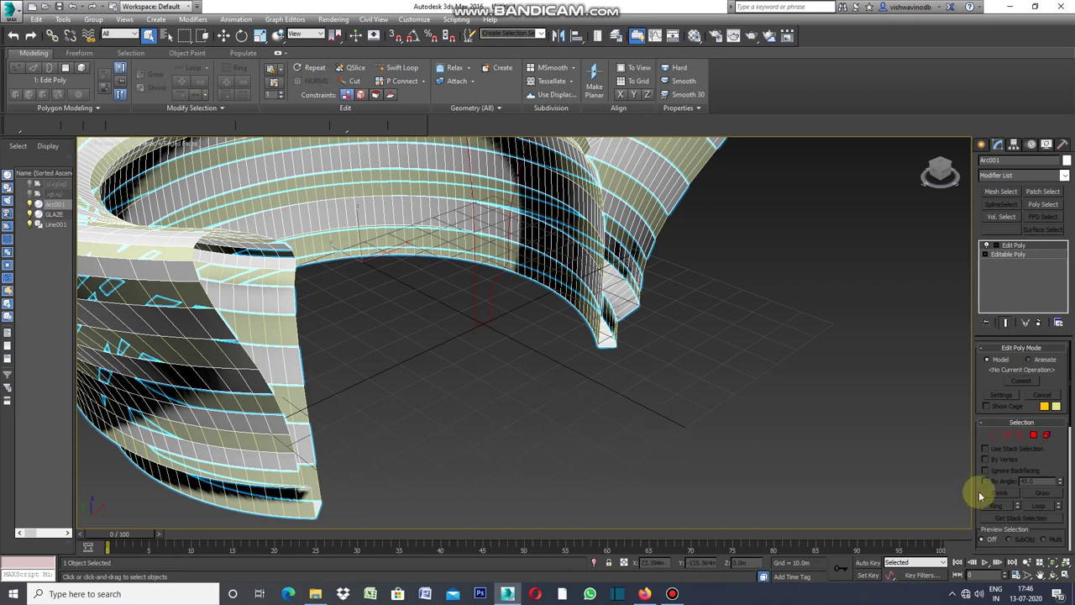
left_click(1007, 434)
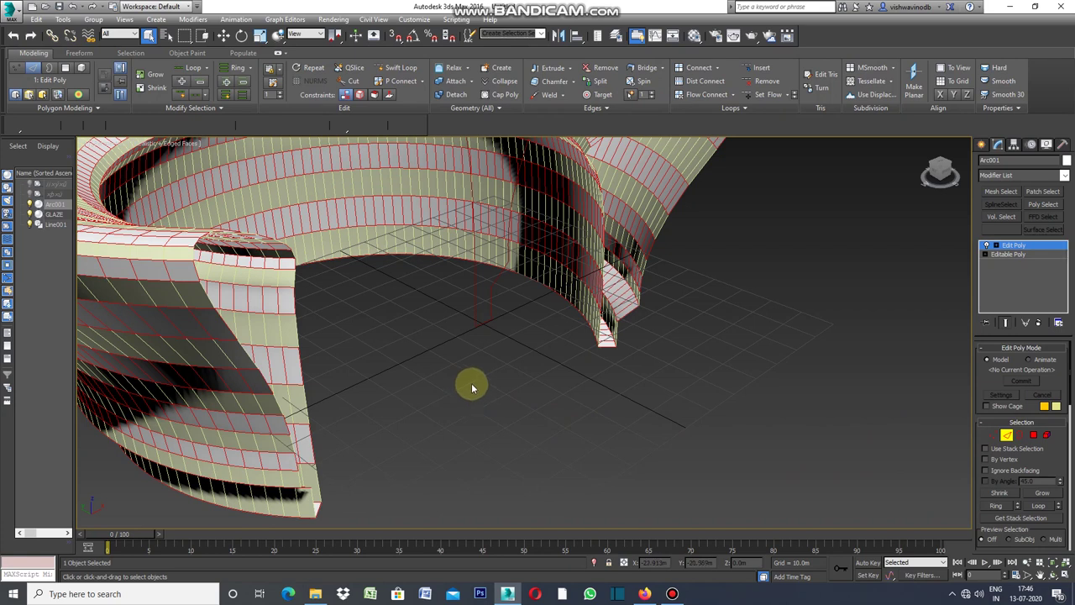
Step: Select one vertical facade edge and extend it with Ring around the whole Arc001 facade
left_click(563, 384)
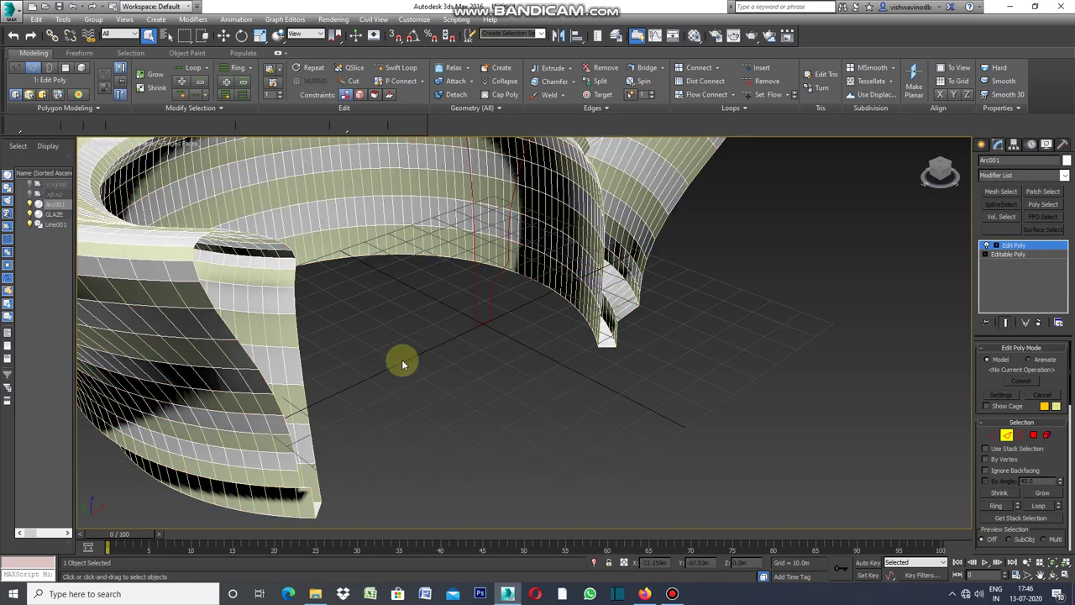
left_click(222, 322)
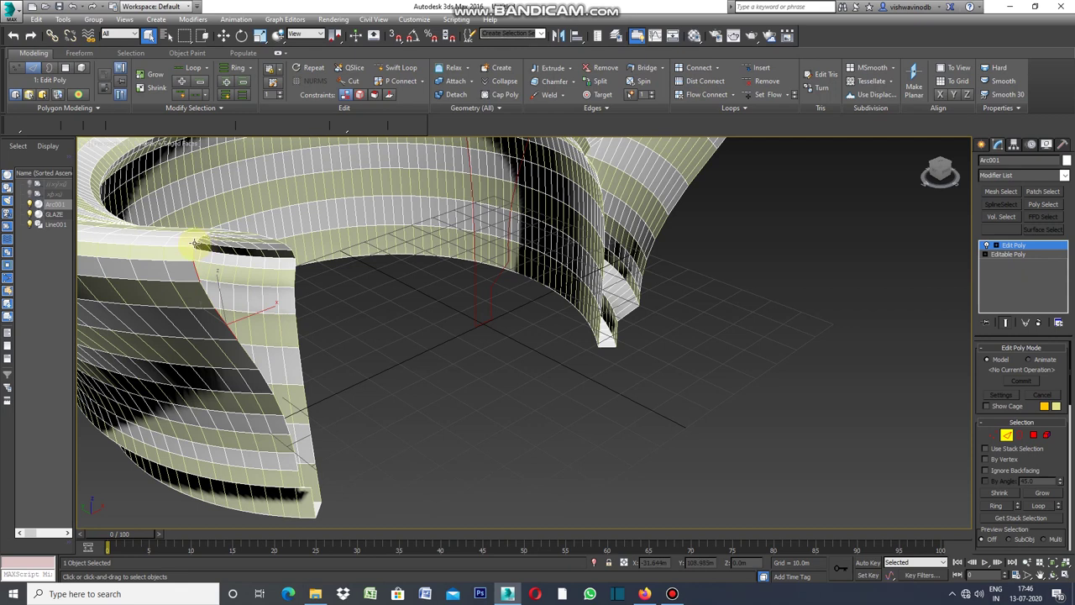
left_click(300, 361)
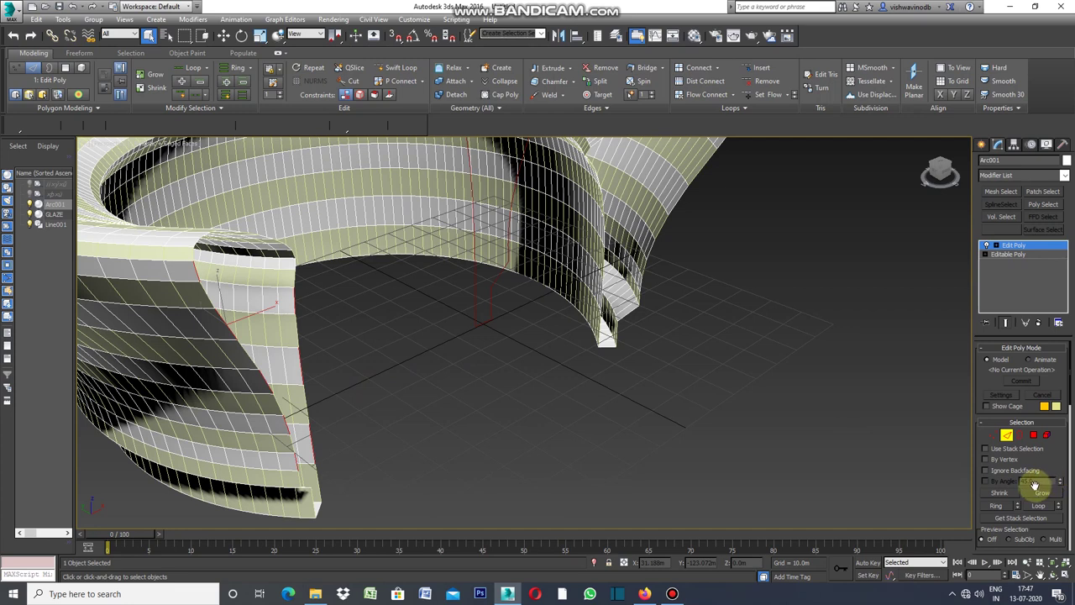
left_click(997, 507)
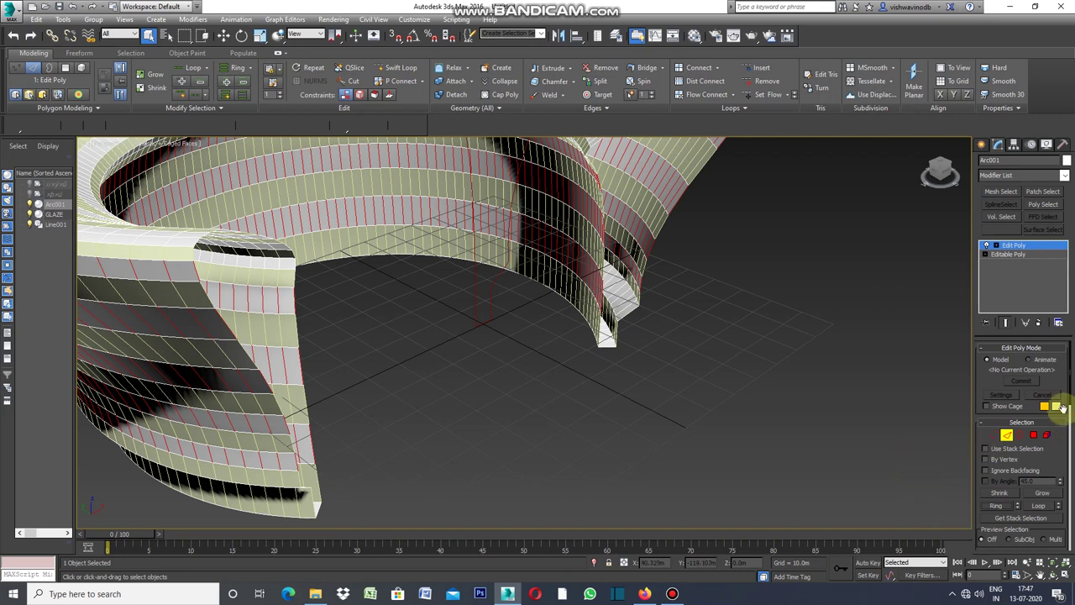
Step: Connect the ringed vertical edges with 2 segments, adding two horizontal loops per band
left_click_drag(1071, 383, 1070, 416)
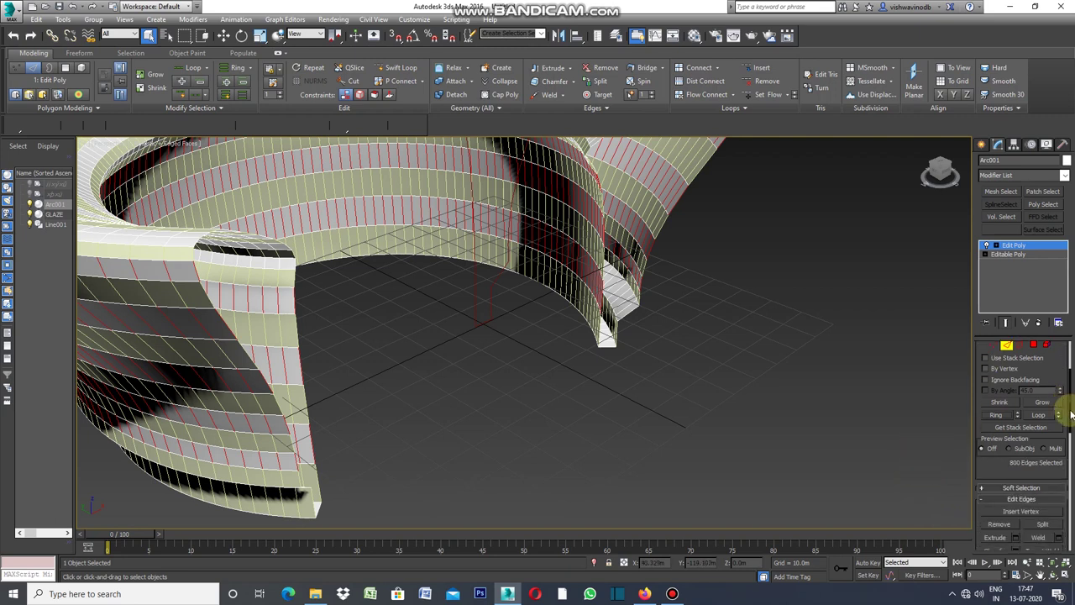
left_click_drag(1071, 416, 1071, 451)
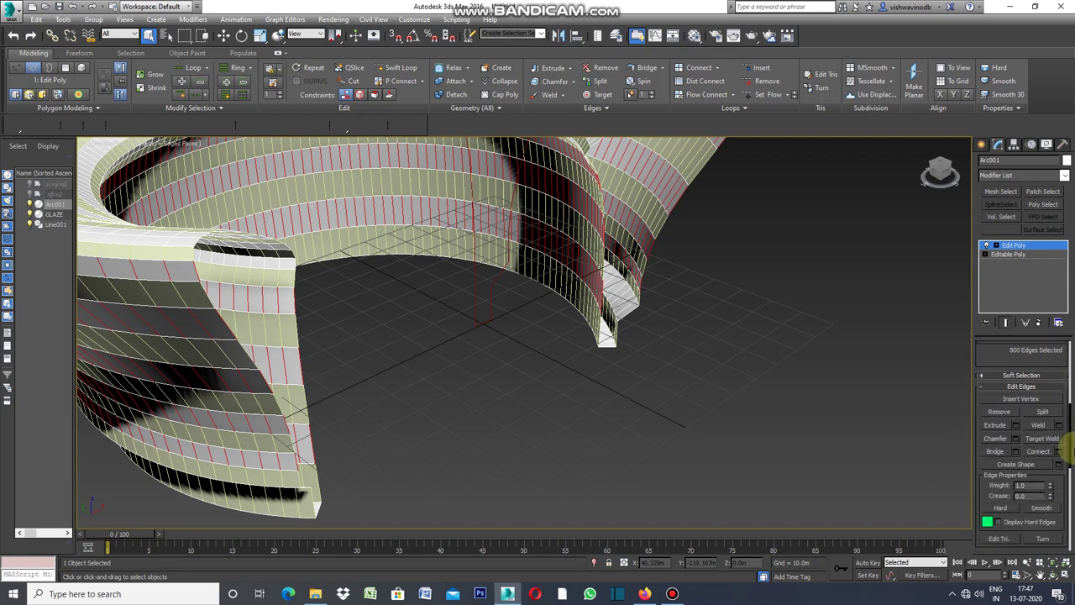
left_click(1056, 452)
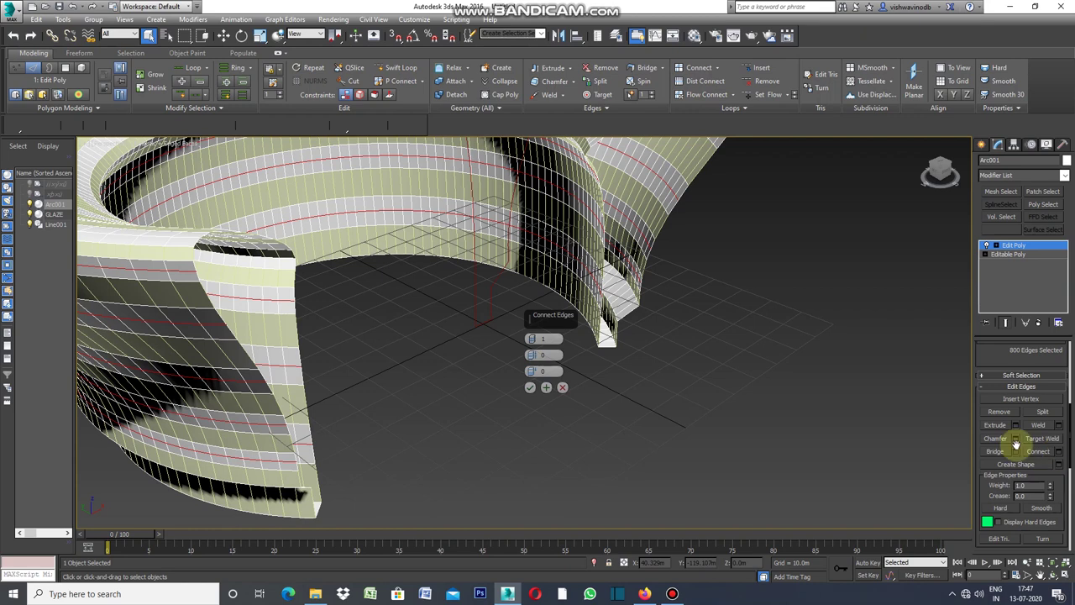
left_click(533, 340)
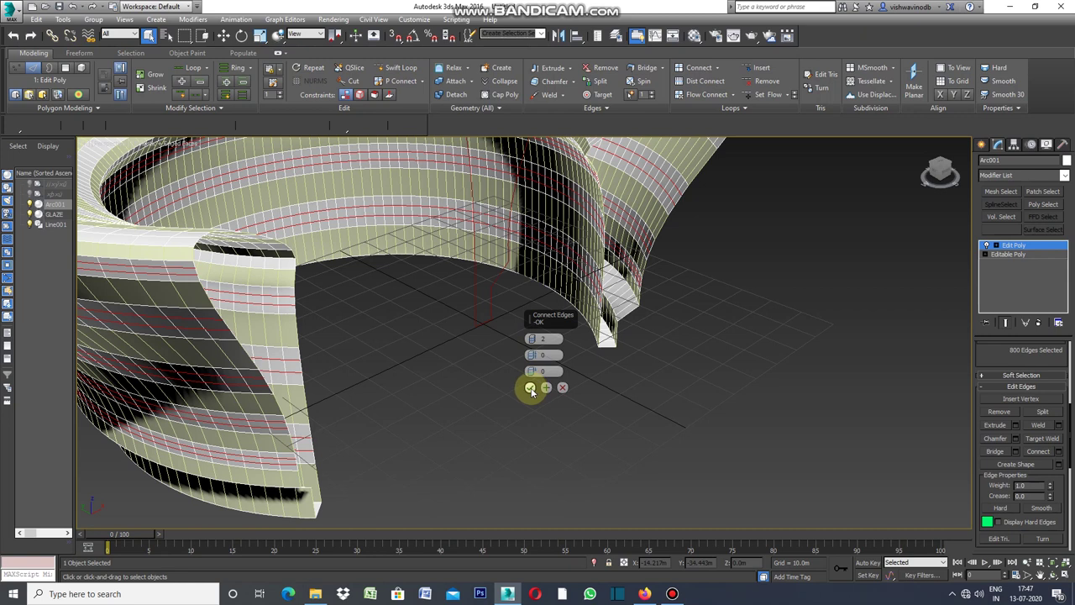
type("2")
left_click(530, 387)
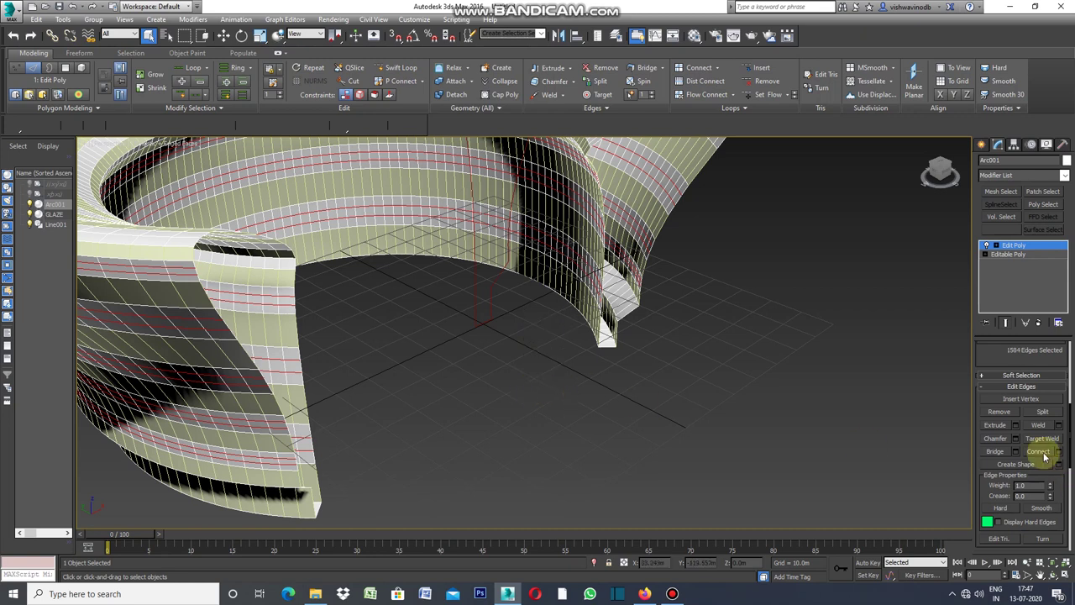
left_click(1015, 440)
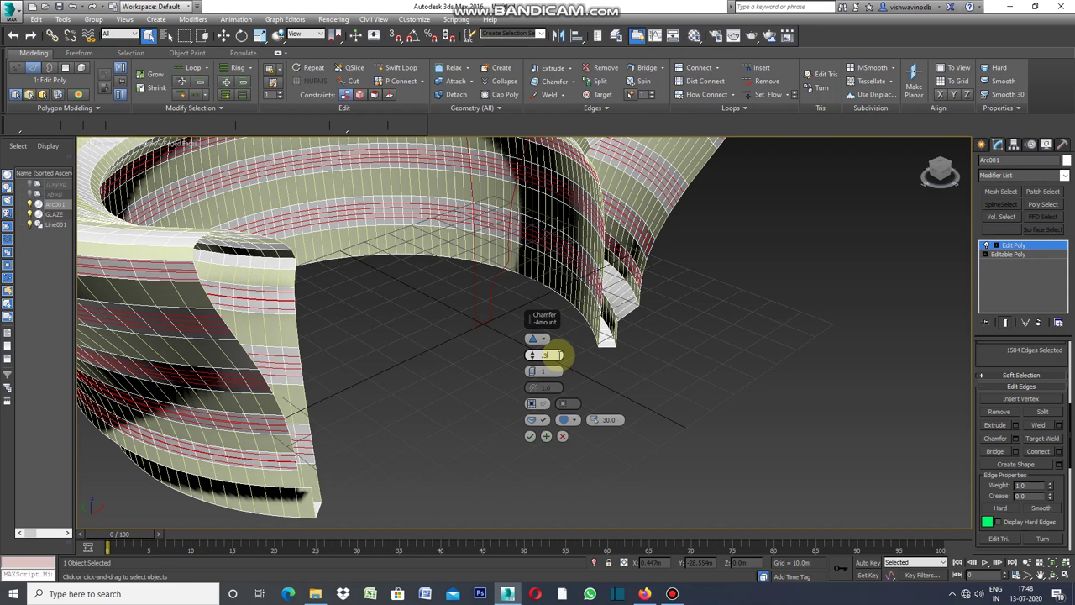
Step: Chamfer the new horizontal edge loops by 0.3m
key("Return")
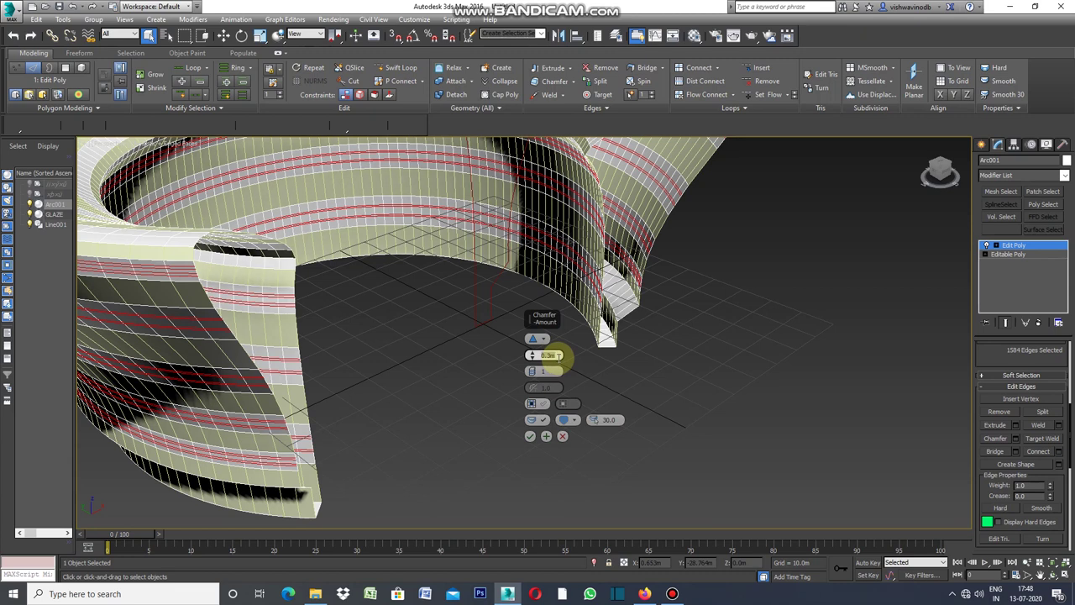
left_click(529, 437)
left_click(530, 437)
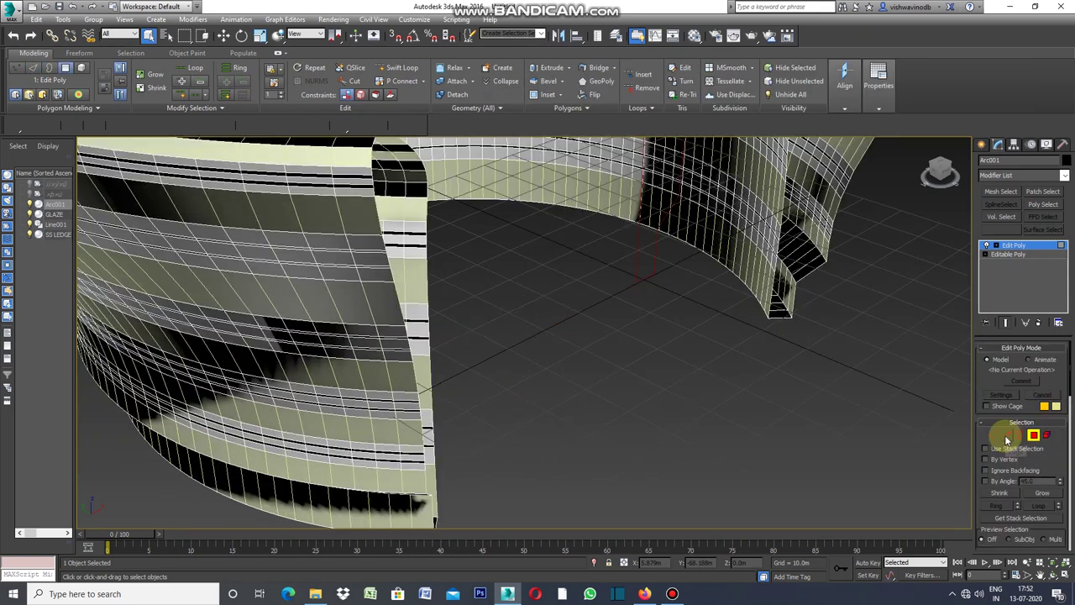
Step: Clear the current selection and select the SS LEDGE object
left_click(1003, 437)
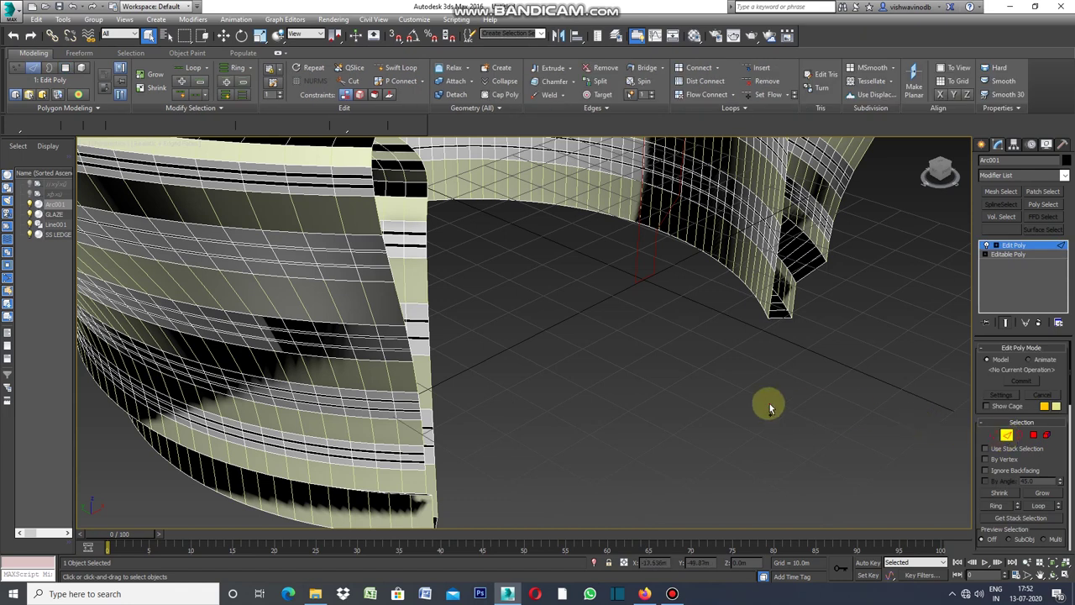
left_click(982, 146)
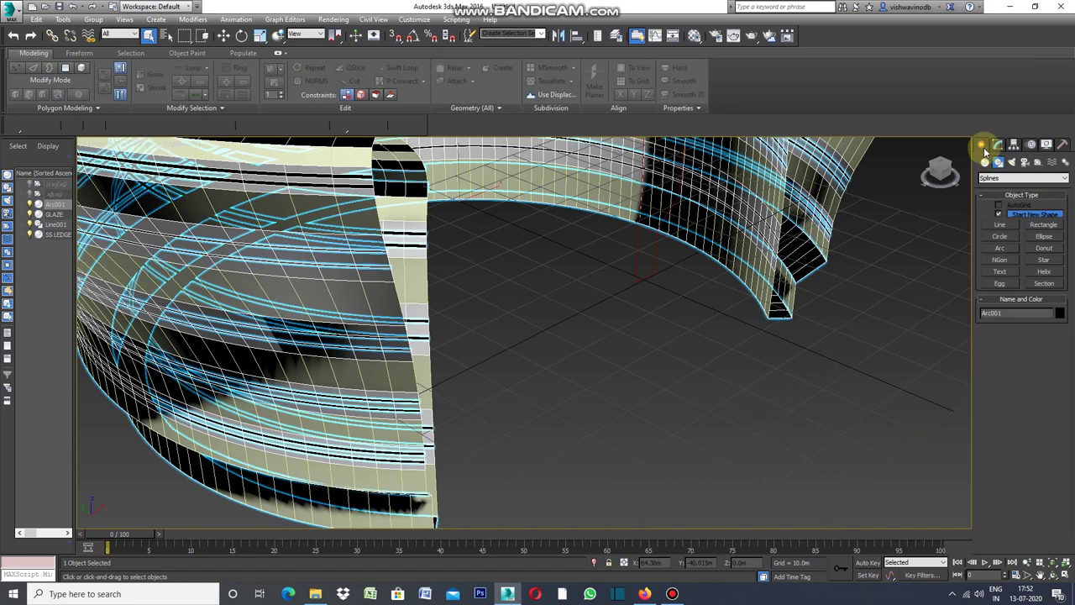
left_click(907, 328)
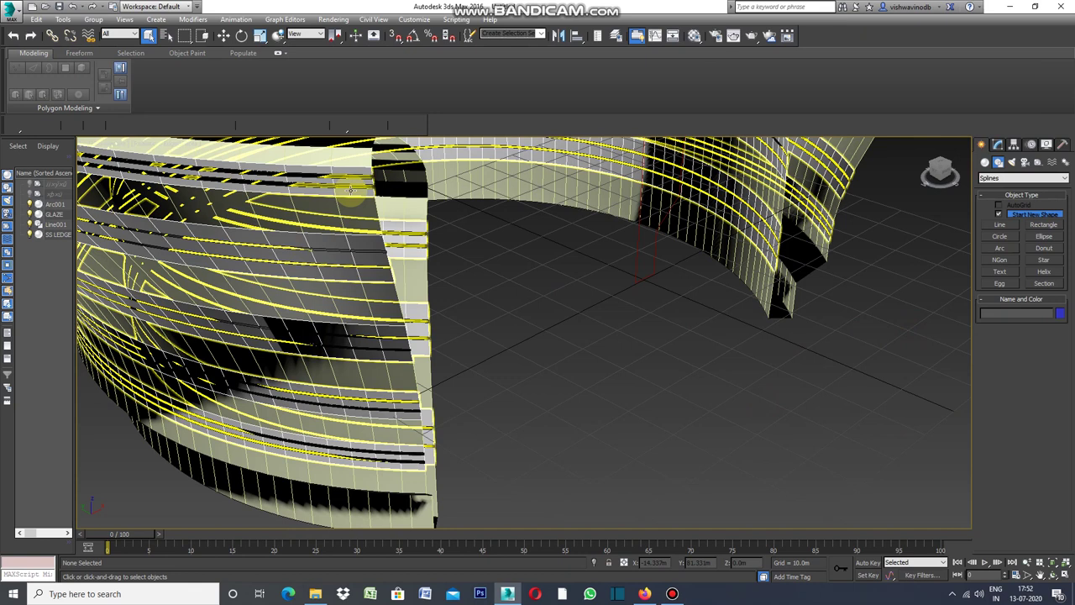
left_click(350, 189)
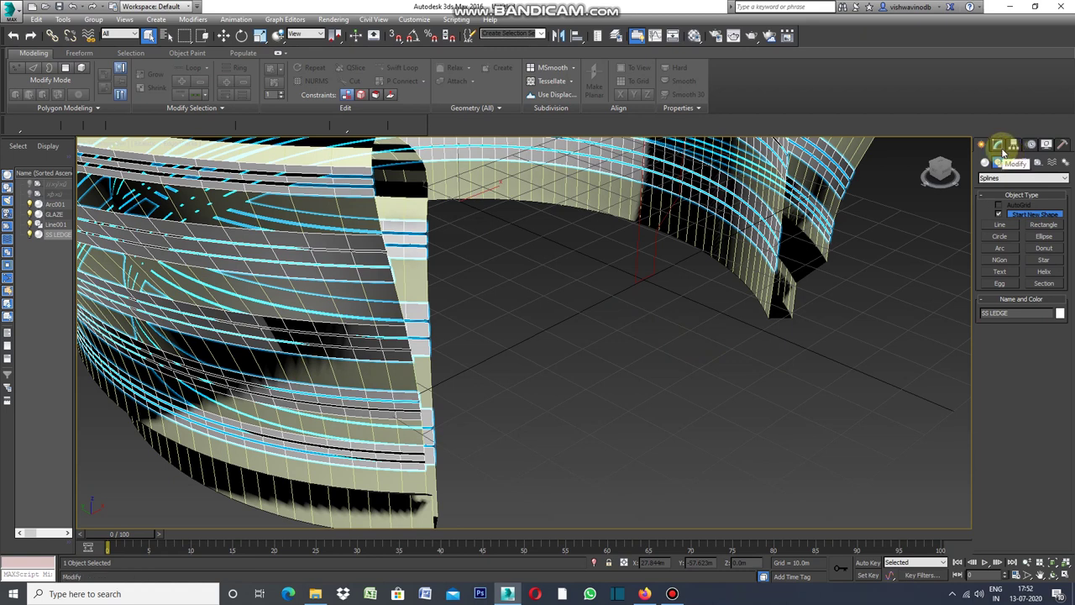
Step: Convert SS LEDGE's edge selection into the 2376 ledge polygons
left_click(997, 145)
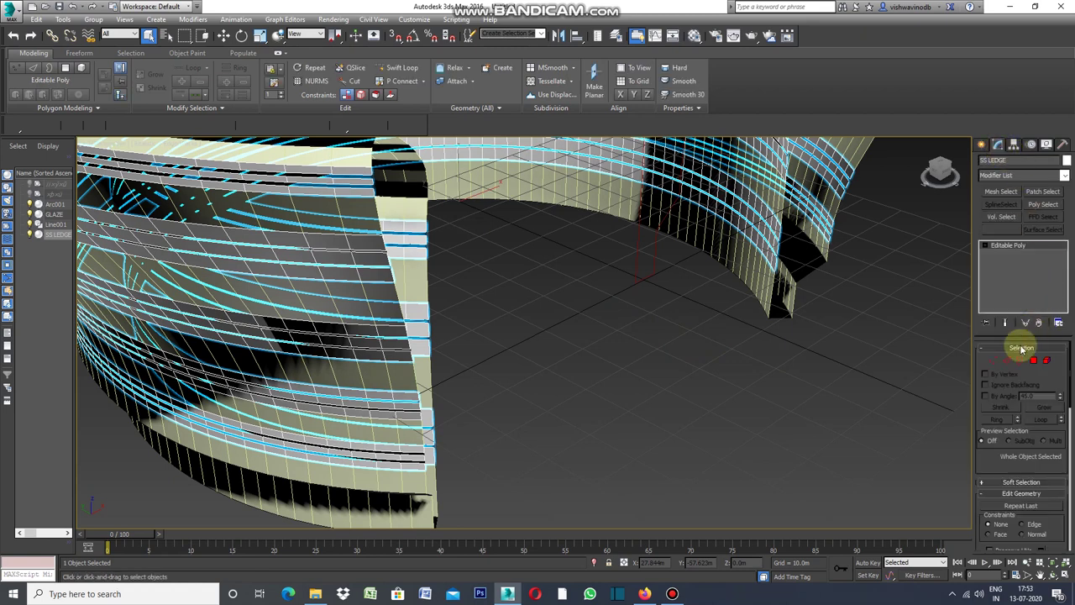
left_click(1009, 365)
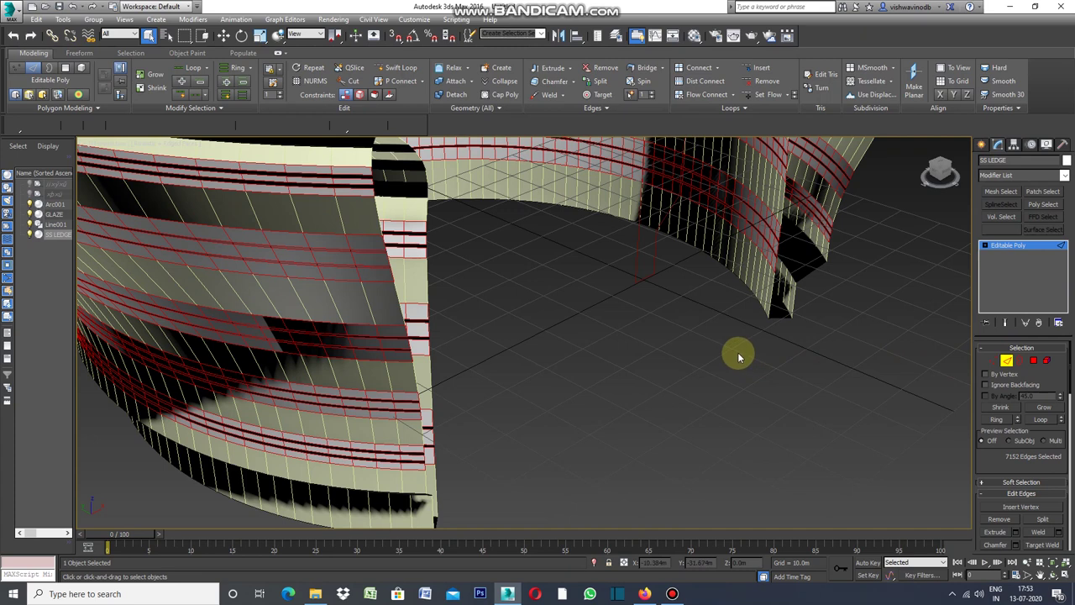
left_click(1034, 362, "ctrl")
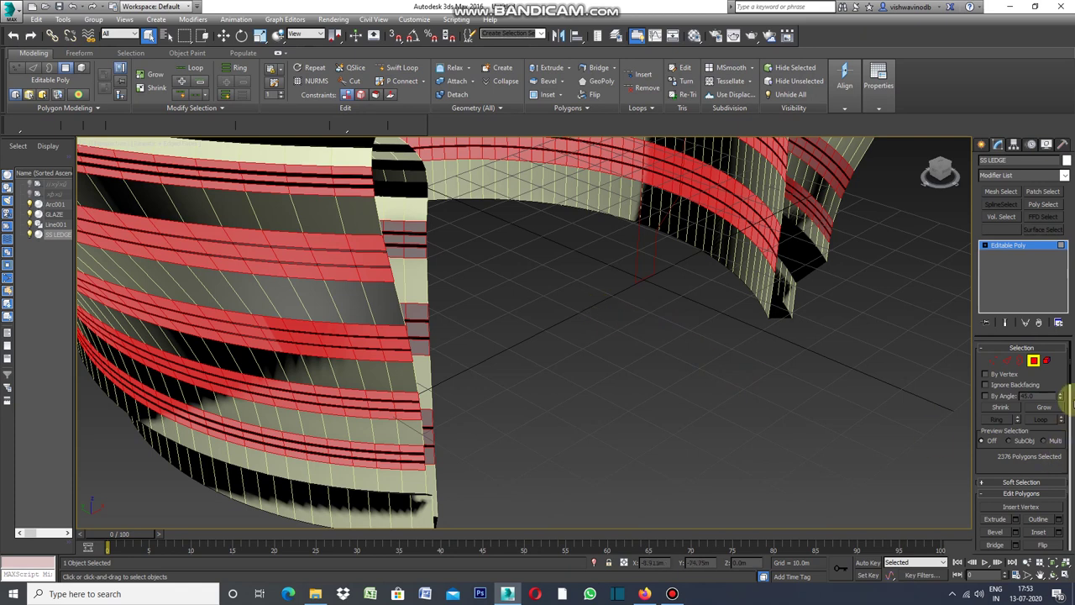
left_click_drag(1072, 359, 1071, 402)
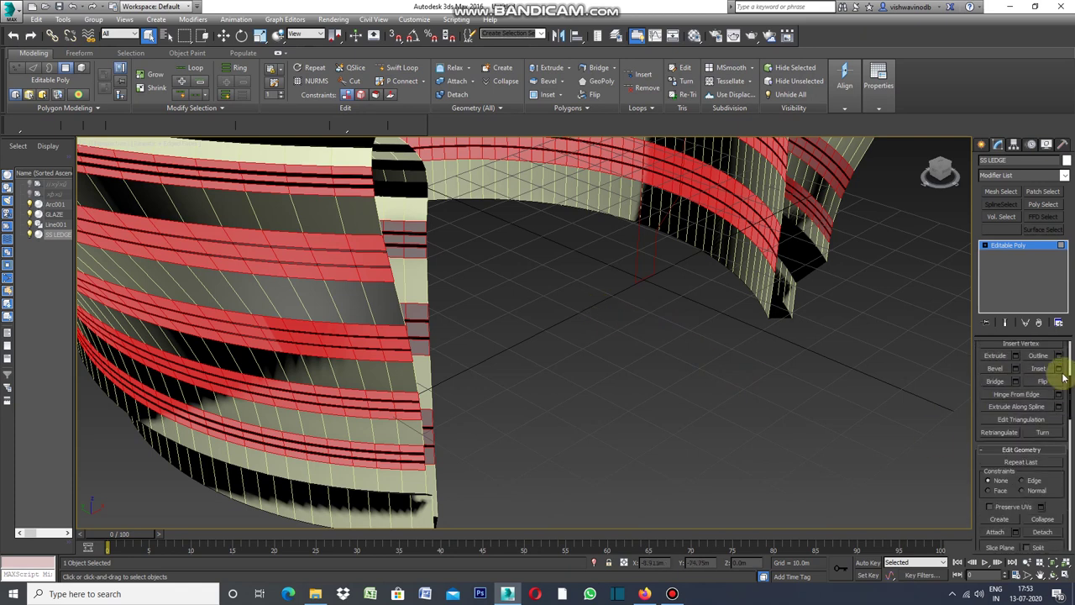
Step: Inset each of the 2376 ledge polygons separately (By Polygon) by 0.28m
left_click(1060, 372)
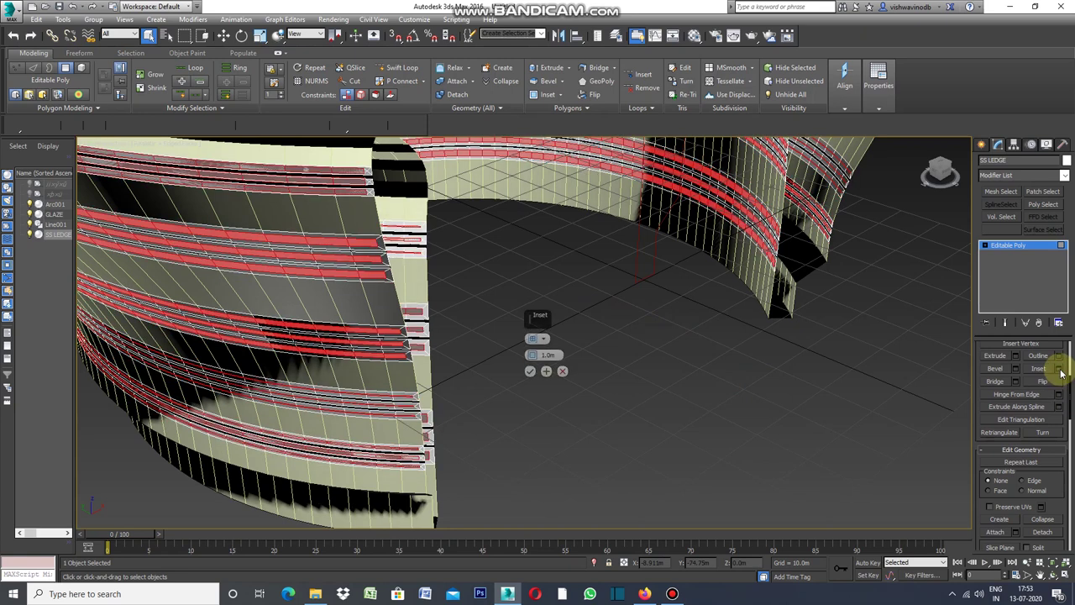
left_click(544, 339)
left_click(600, 361)
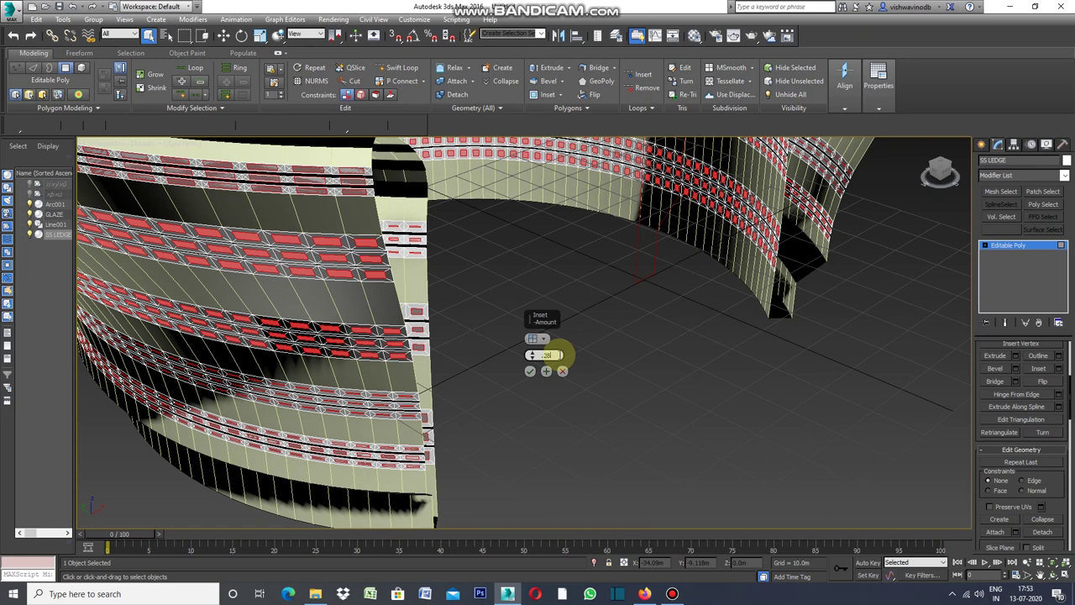
key("Return")
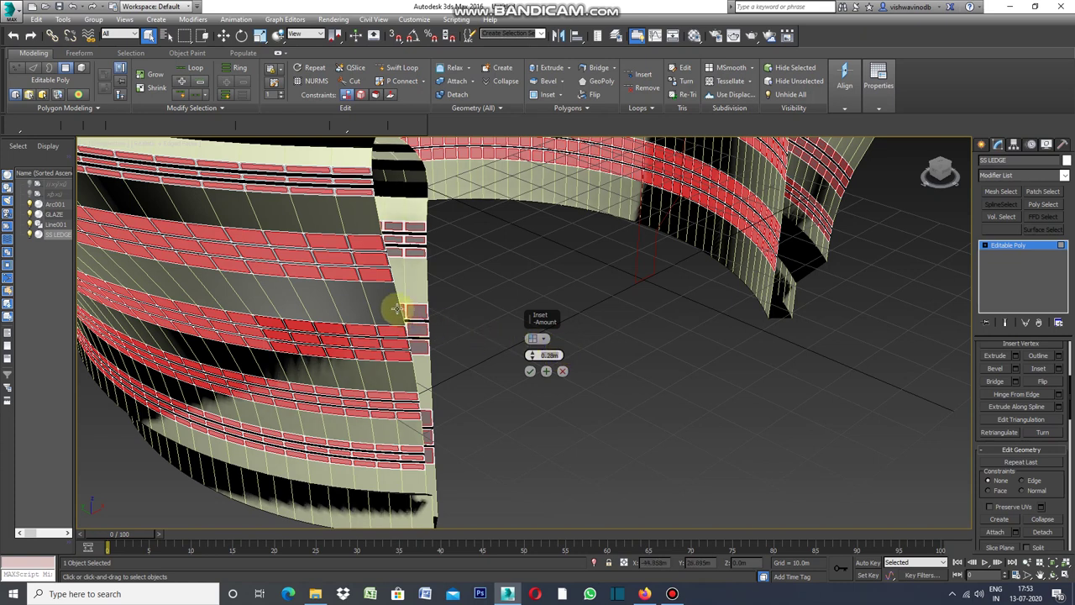
left_click(531, 372)
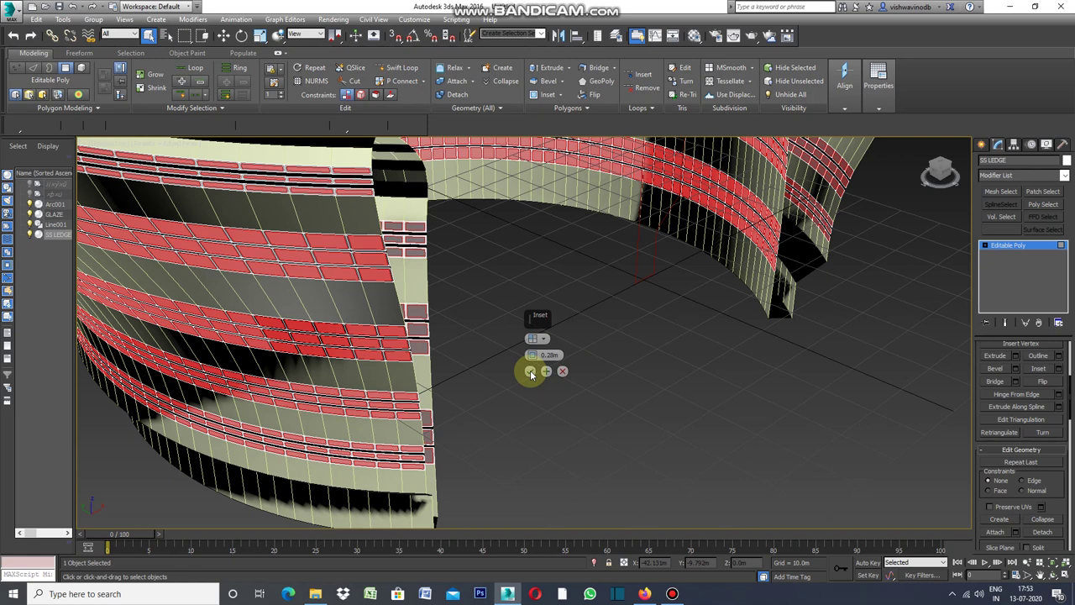
left_click(531, 372)
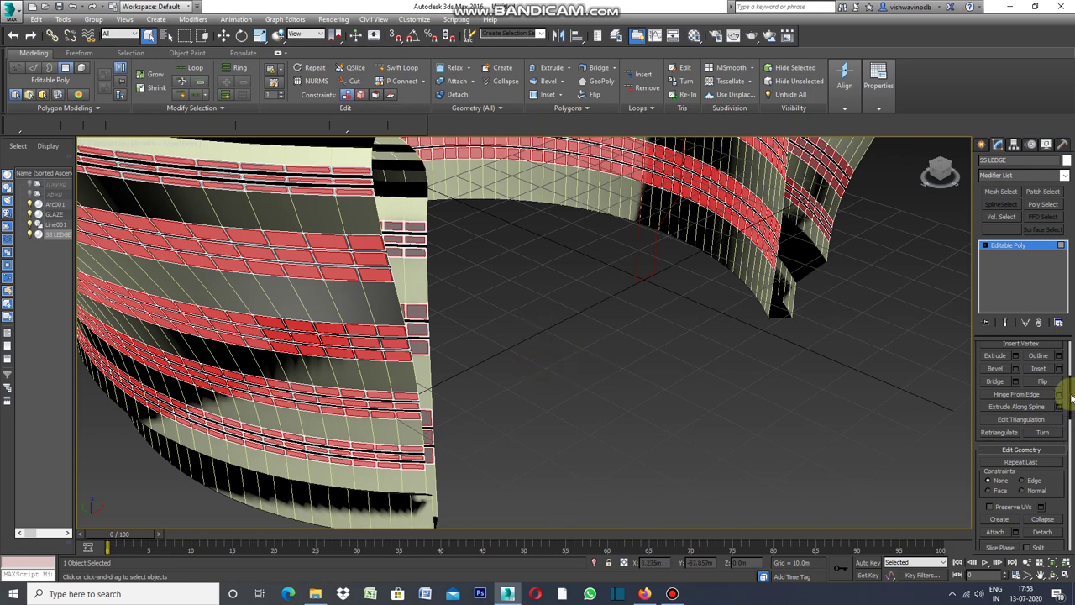
left_click_drag(1071, 396, 1069, 418)
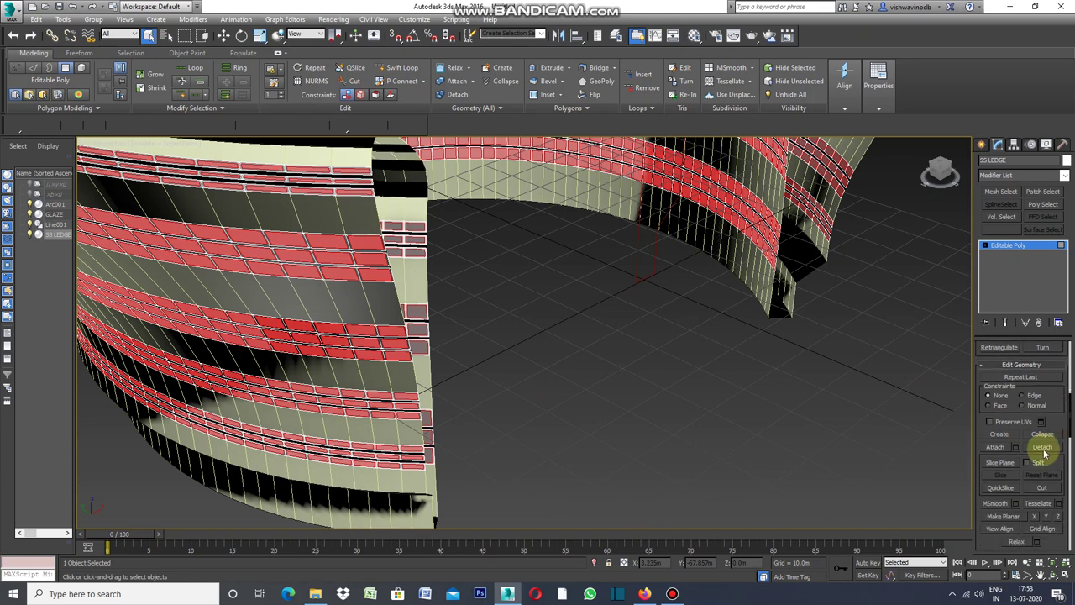
Step: Detach the ledge faces as Object001 and make the object white
left_click(1043, 448)
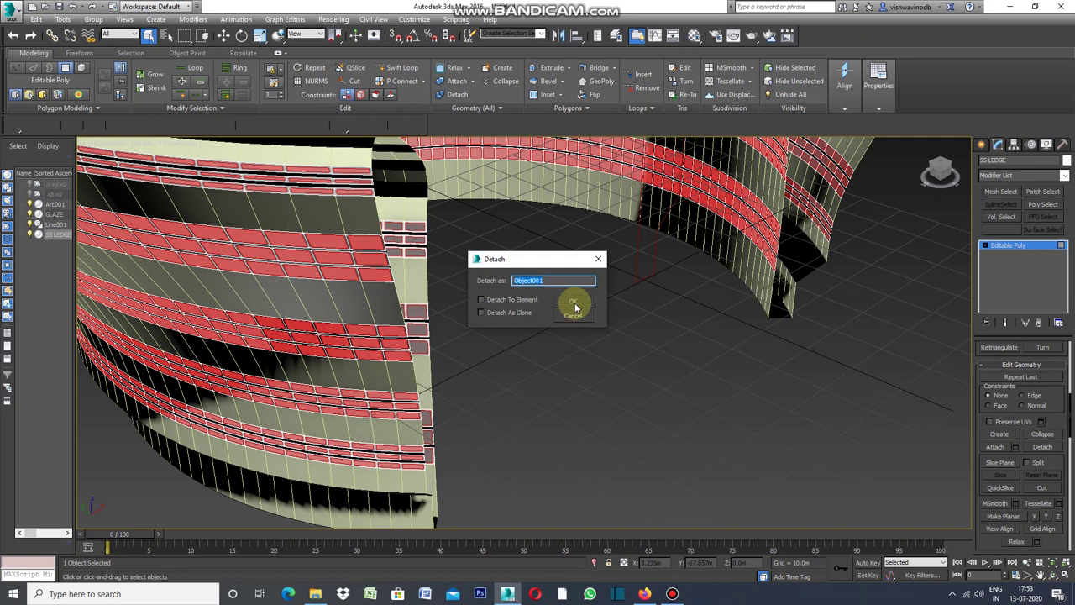
left_click(574, 303)
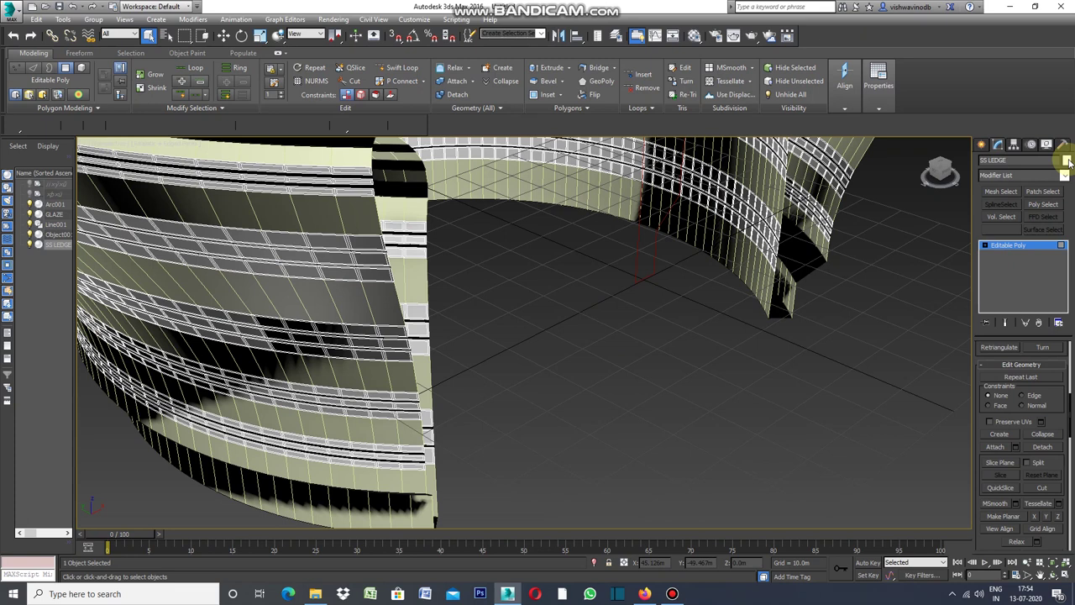
left_click(1066, 160)
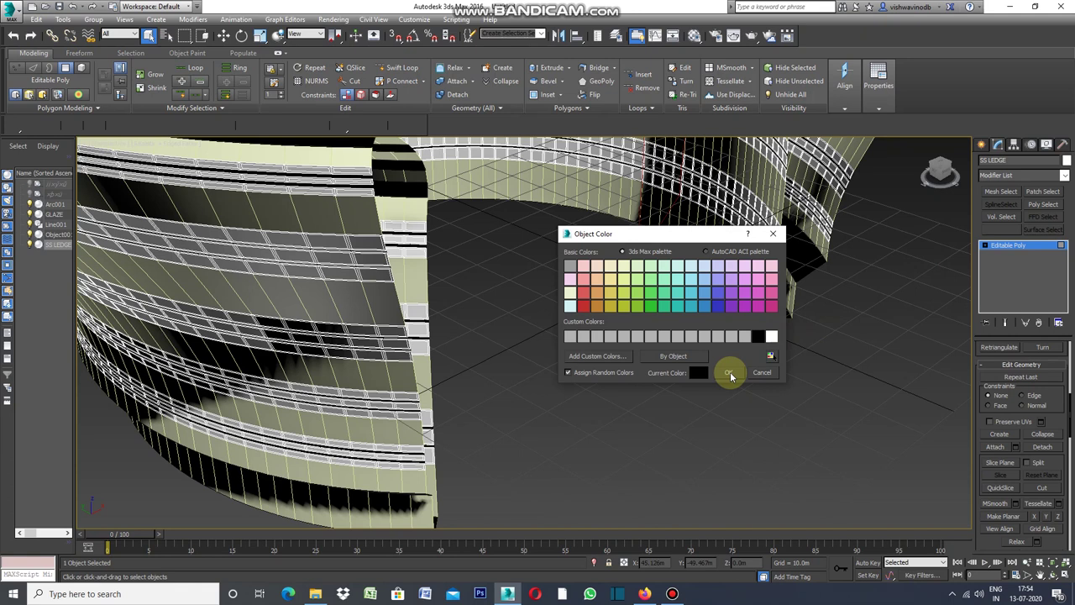
left_click(771, 335)
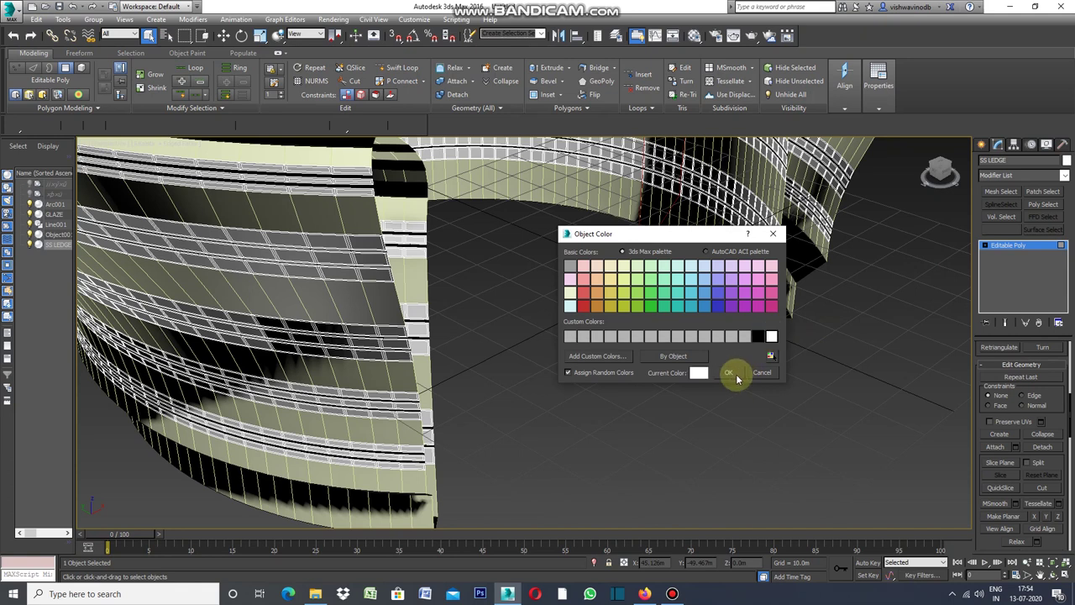
left_click(727, 372)
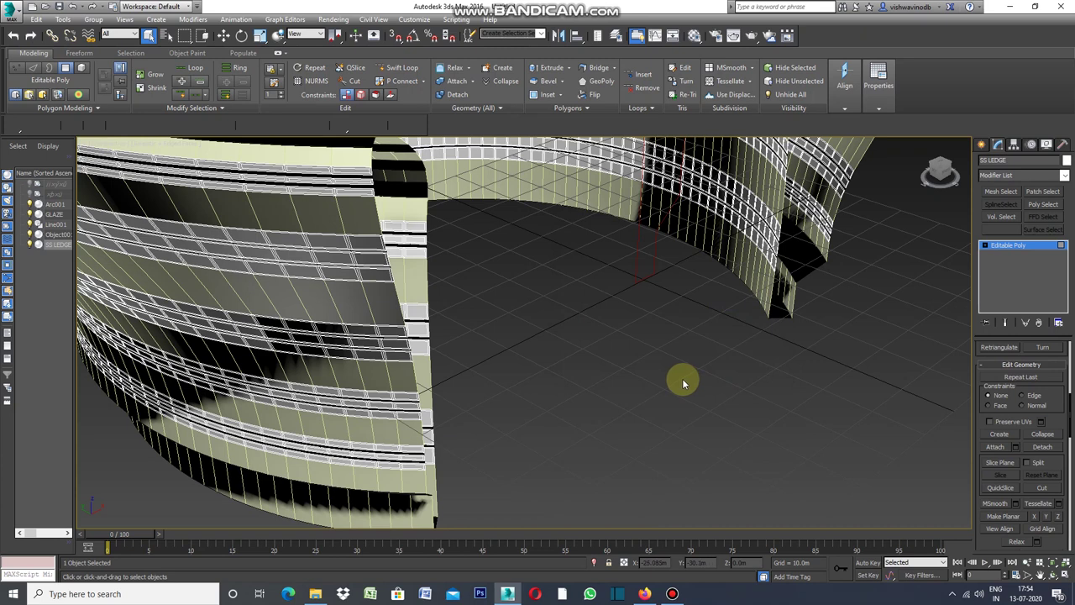
Step: Rename the ledge object to FRAME and deselect it
left_click(1017, 160)
type("FRAME")
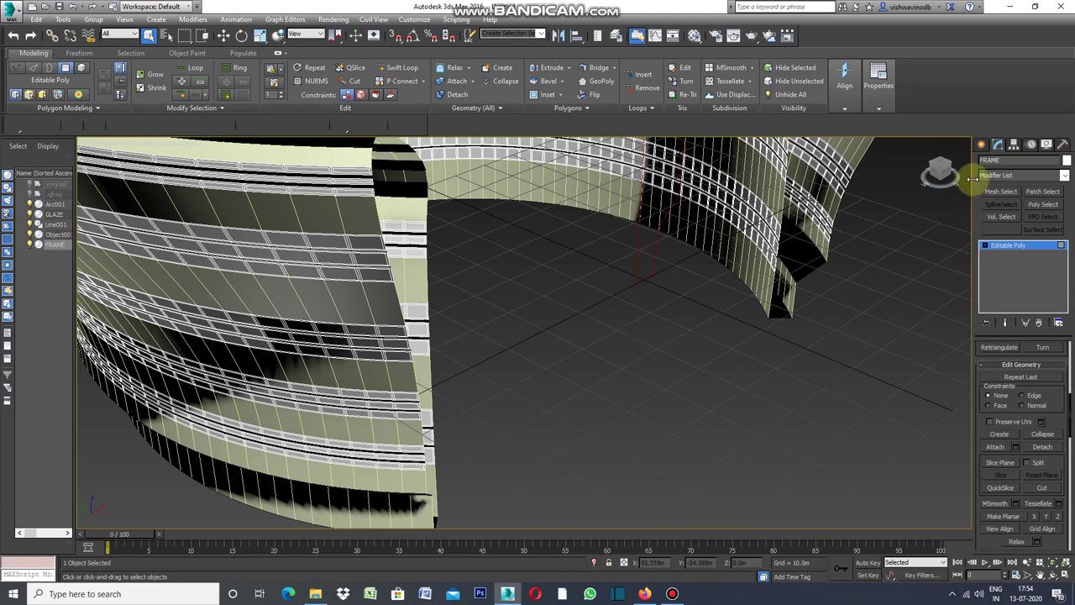
left_click(984, 148)
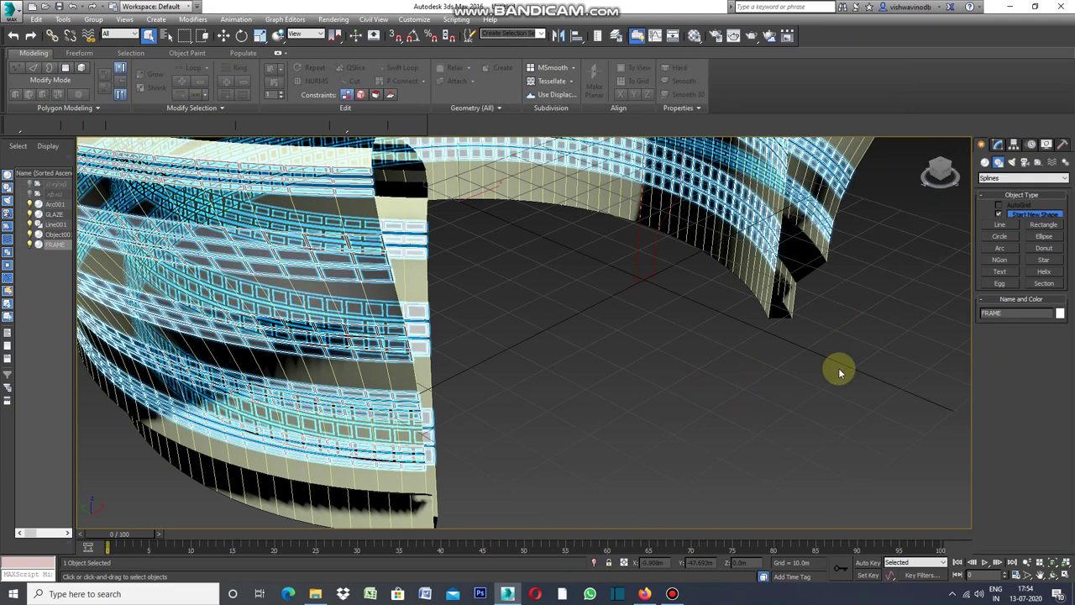
left_click(837, 385)
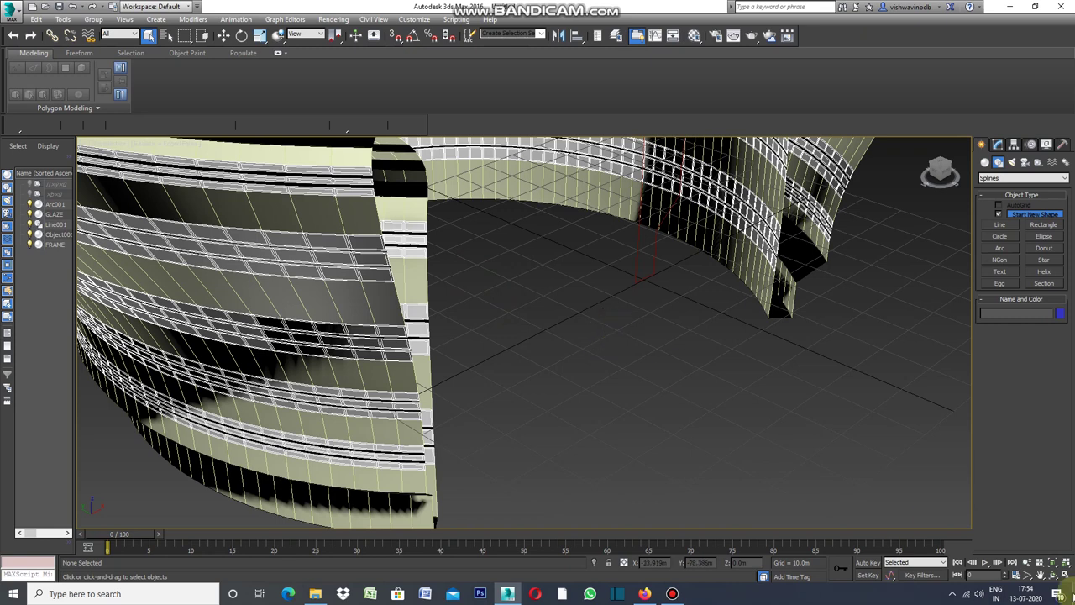
left_click(1015, 574)
Step: Zoom out over the whole curved building, zoom into it, and bring up the Material Editor
scroll(581, 344, "down", 3)
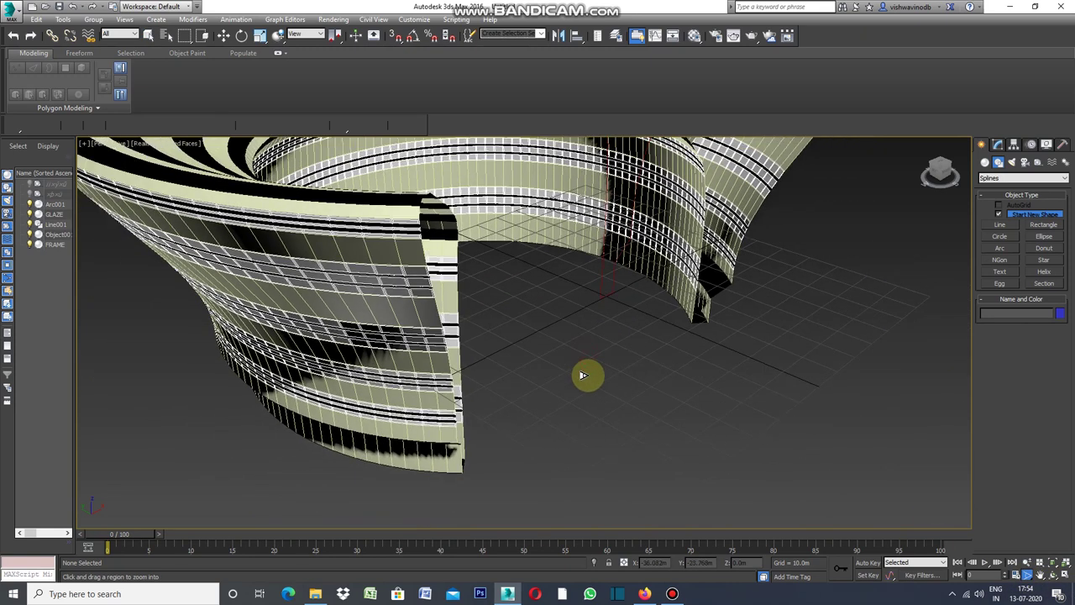
scroll(585, 374, "down", 3)
scroll(593, 389, "down", 2)
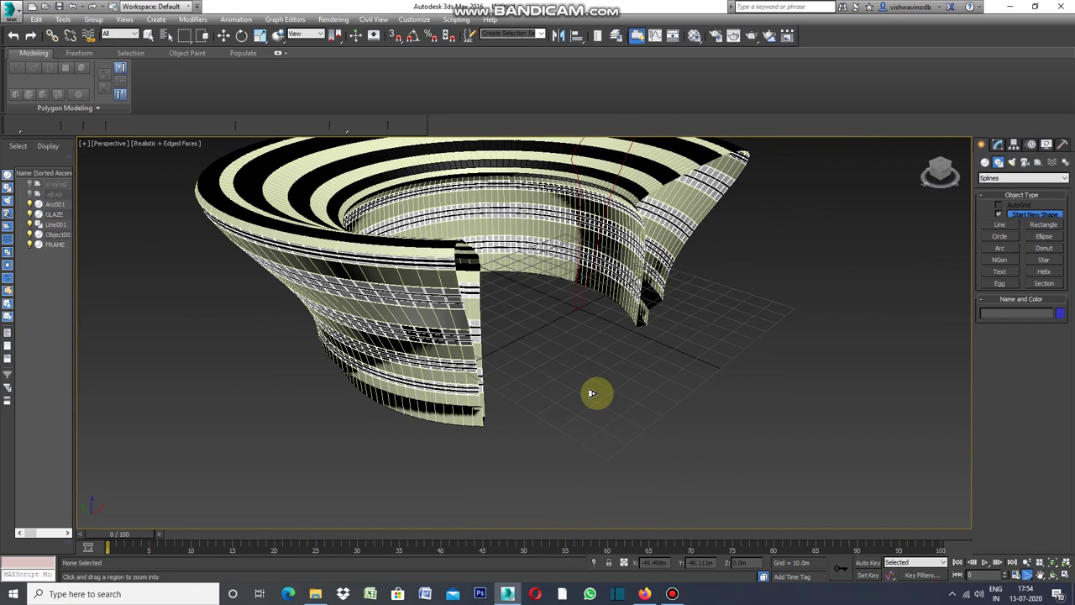
scroll(592, 393, "down", 1)
scroll(599, 401, "down", 2)
scroll(611, 405, "up", 1)
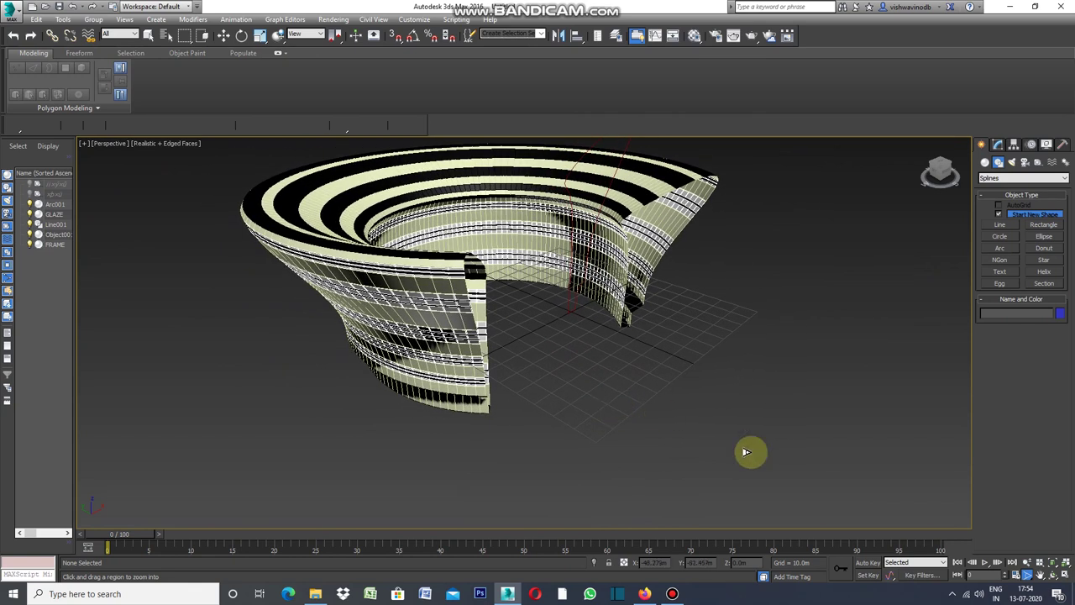
middle_click_drag(515, 339, 526, 294, "ctrl+alt")
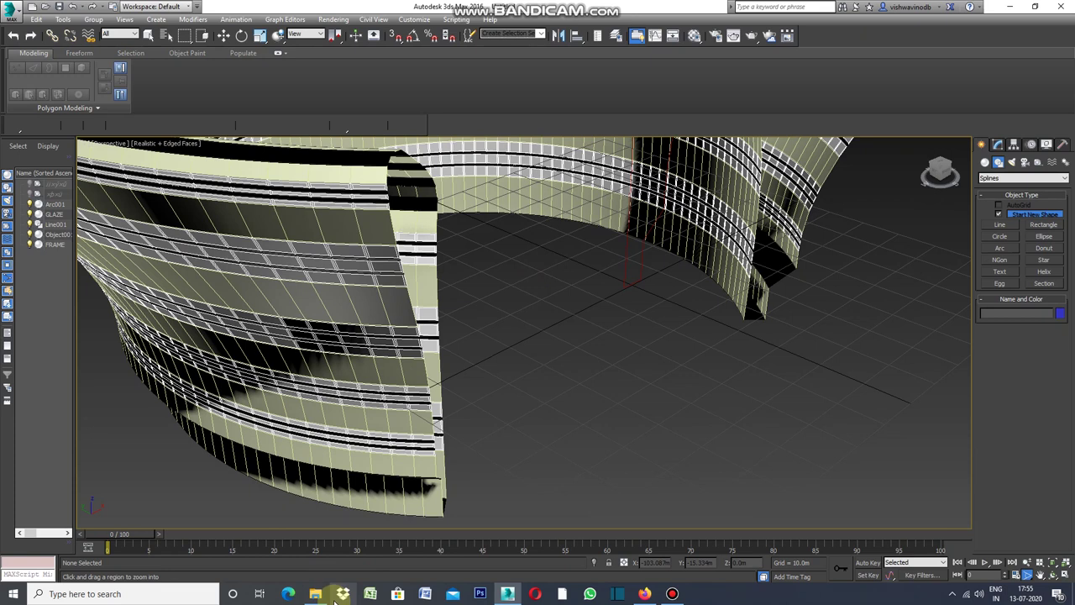
left_click(695, 35)
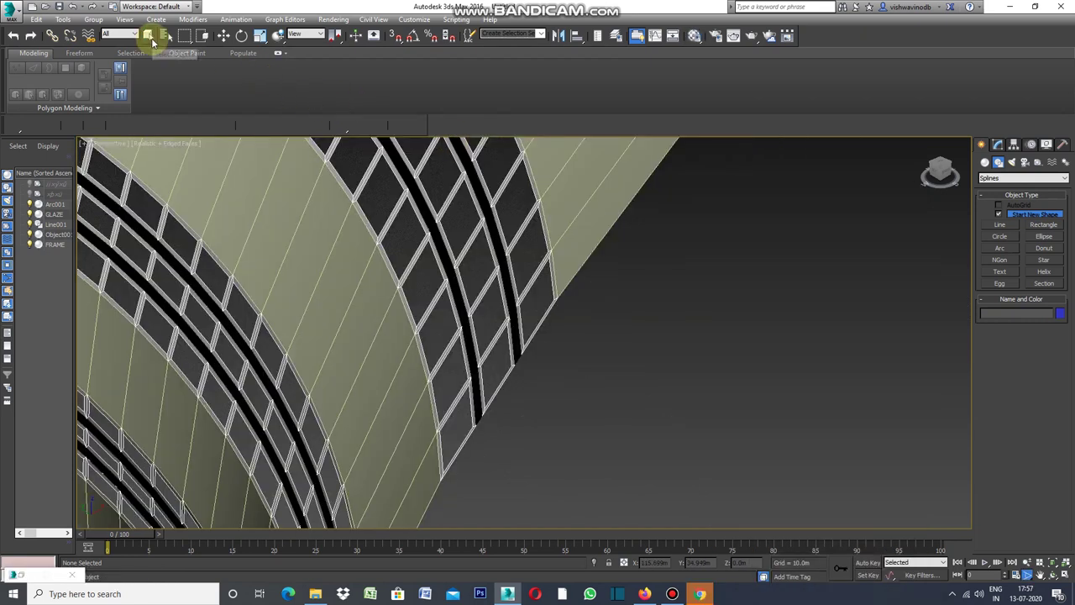
Step: Add a Shell modifier to the Arc001 object
left_click(518, 359)
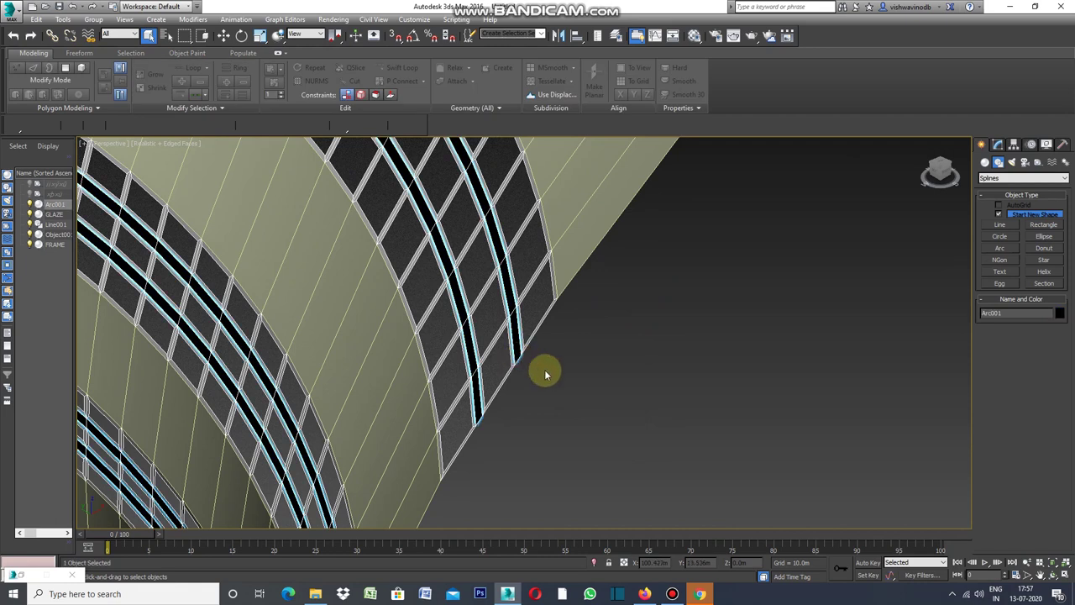
left_click(998, 145)
left_click(1064, 177)
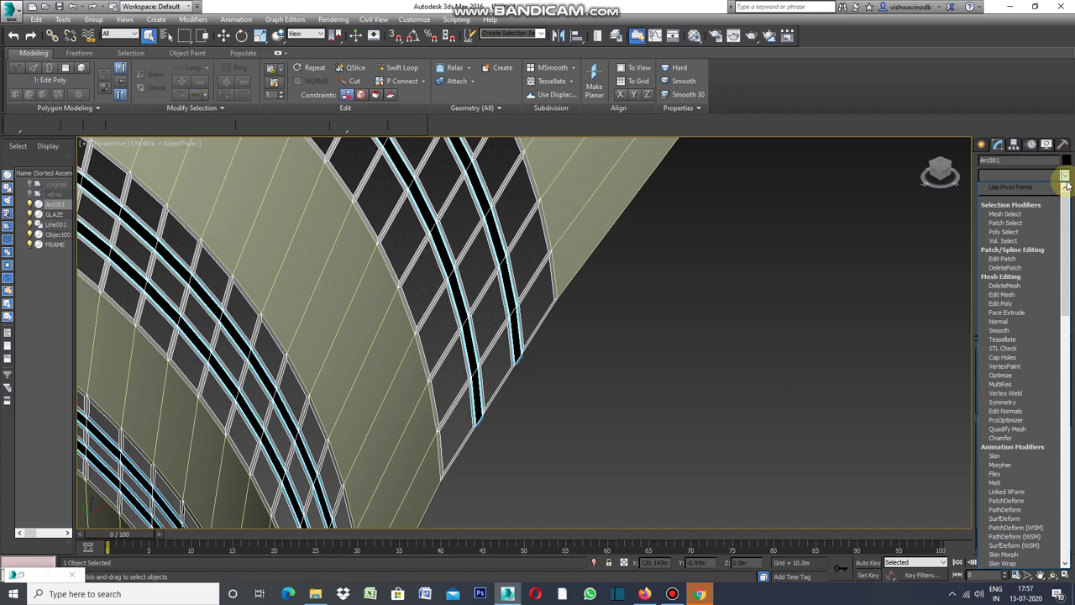
left_click_drag(1063, 211, 1069, 402)
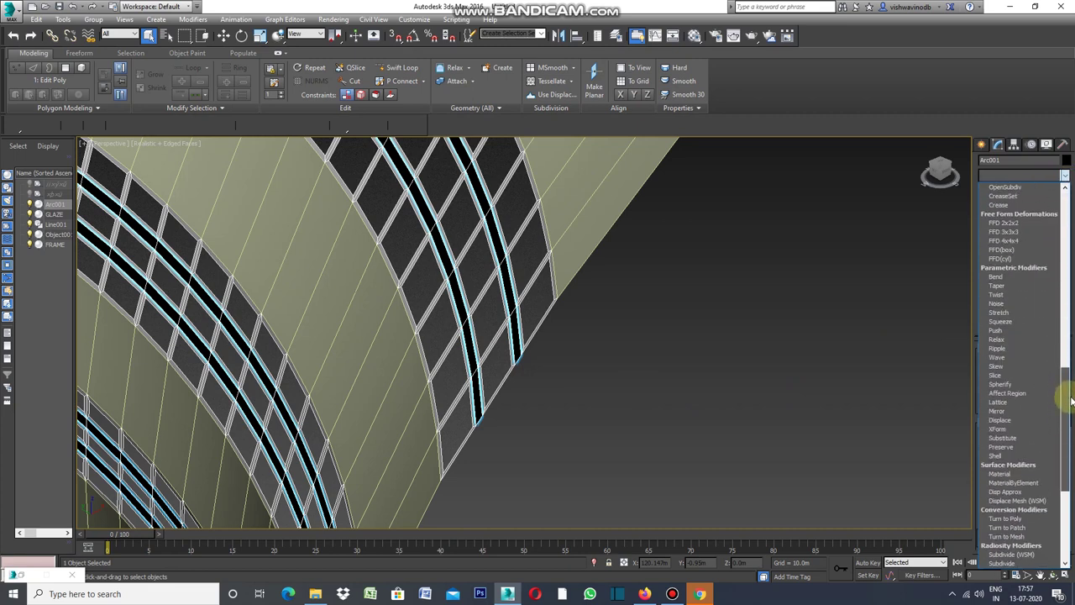
left_click(1014, 449)
Step: Set the Shell outer amount to 1.5m and inner amount to 0.1m, then deselect
left_click(1041, 375)
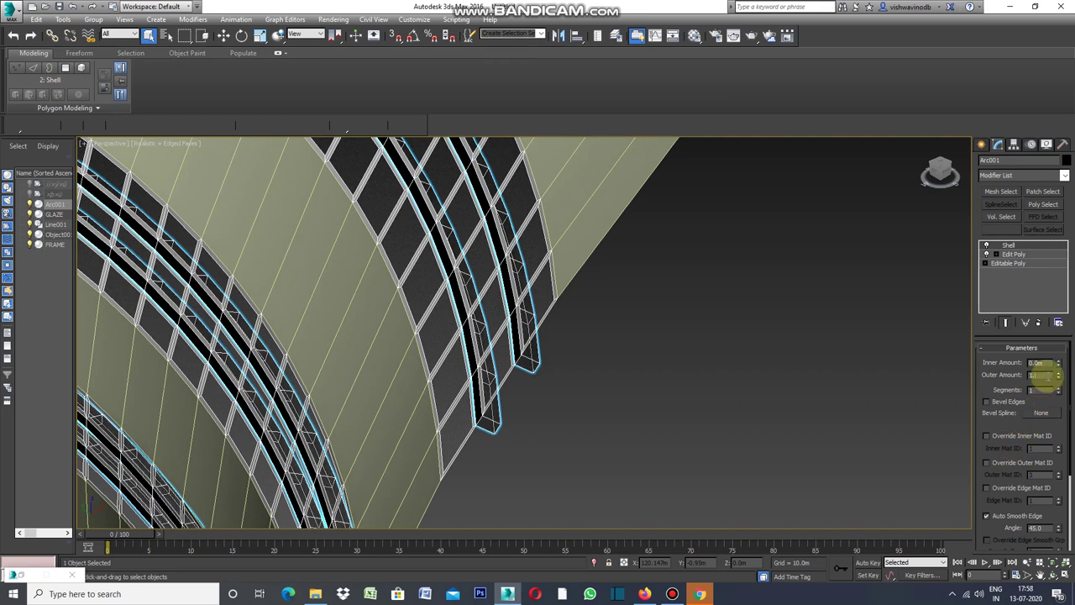
type("1.5")
key("Return")
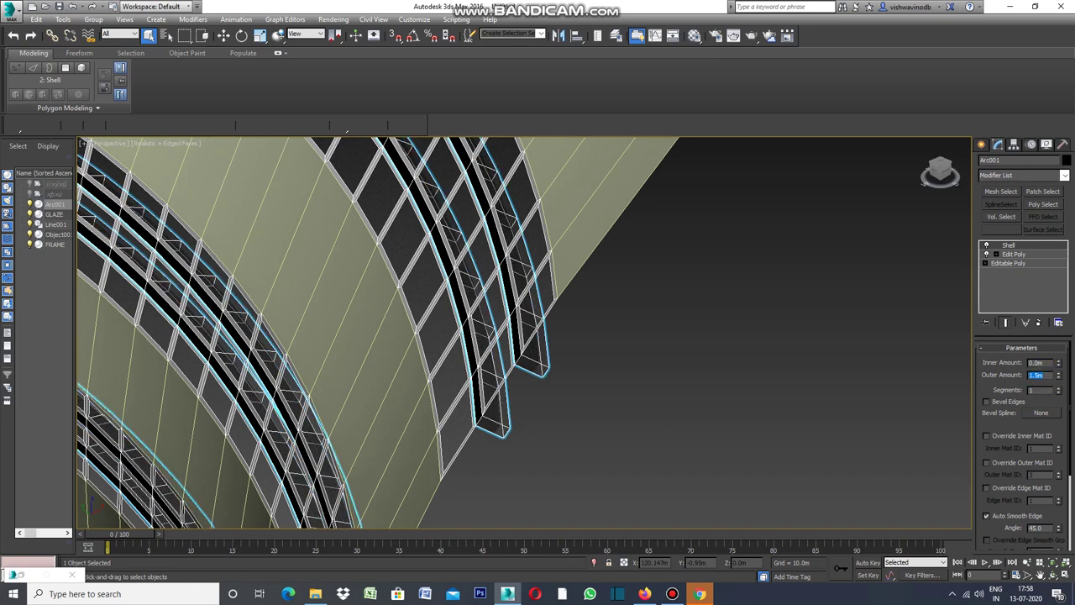
left_click(1041, 363)
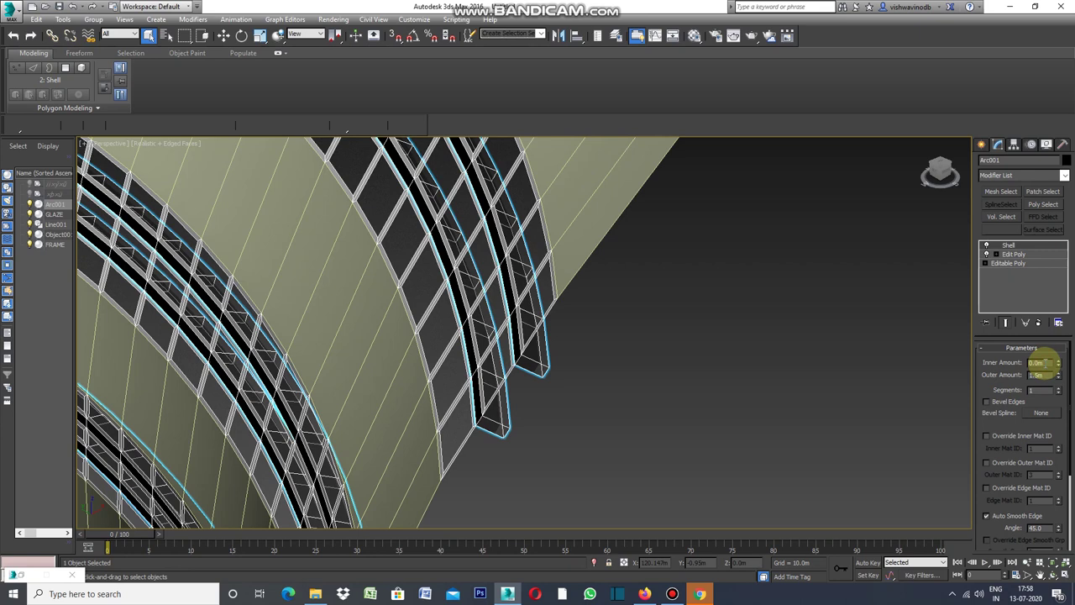
type("0.1")
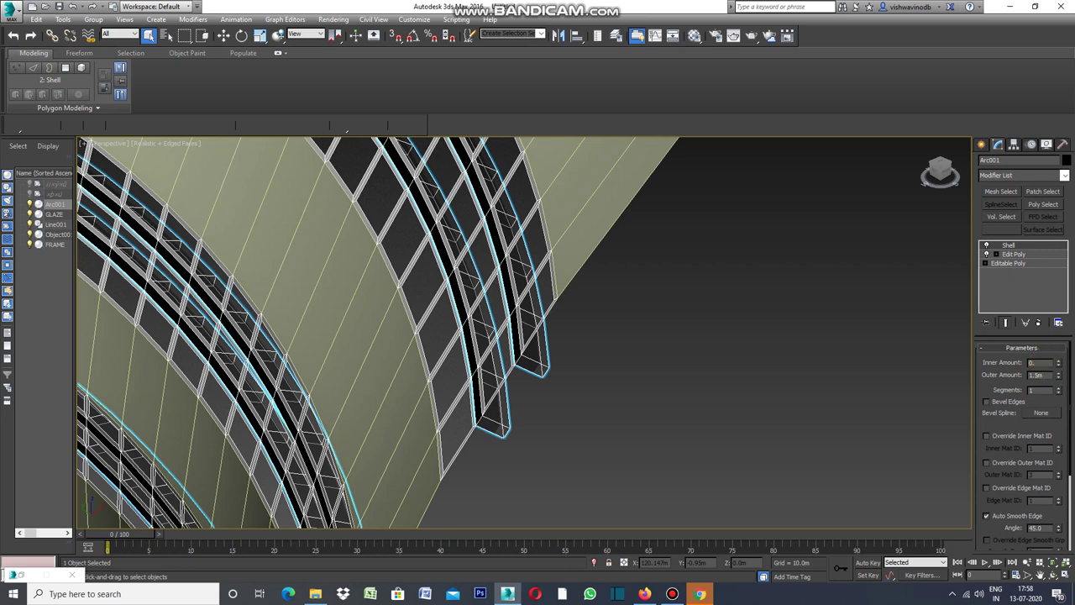
key("Return")
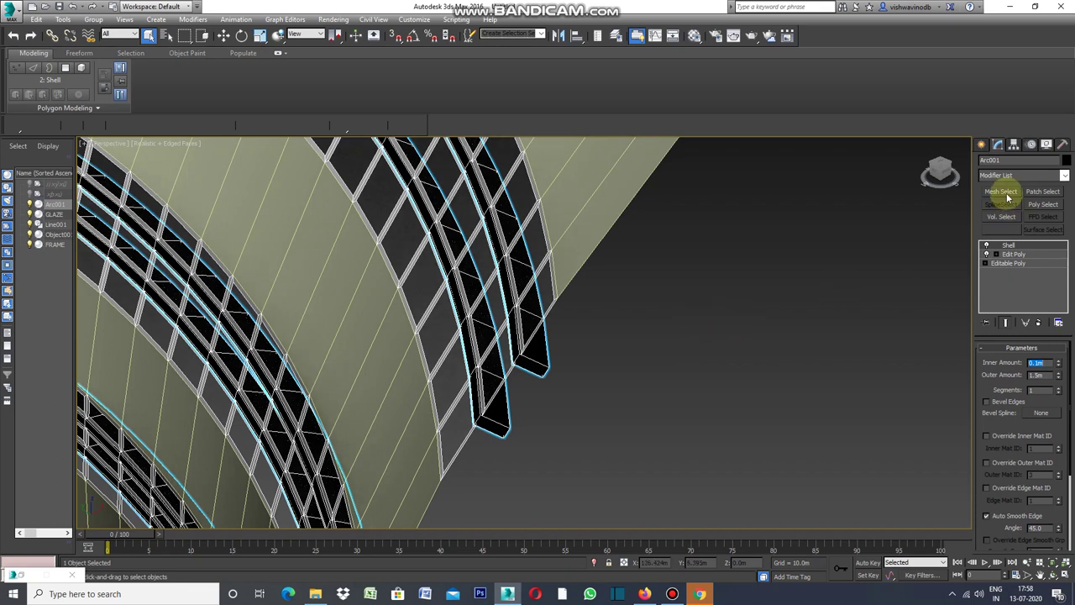
left_click(983, 146)
left_click(883, 204)
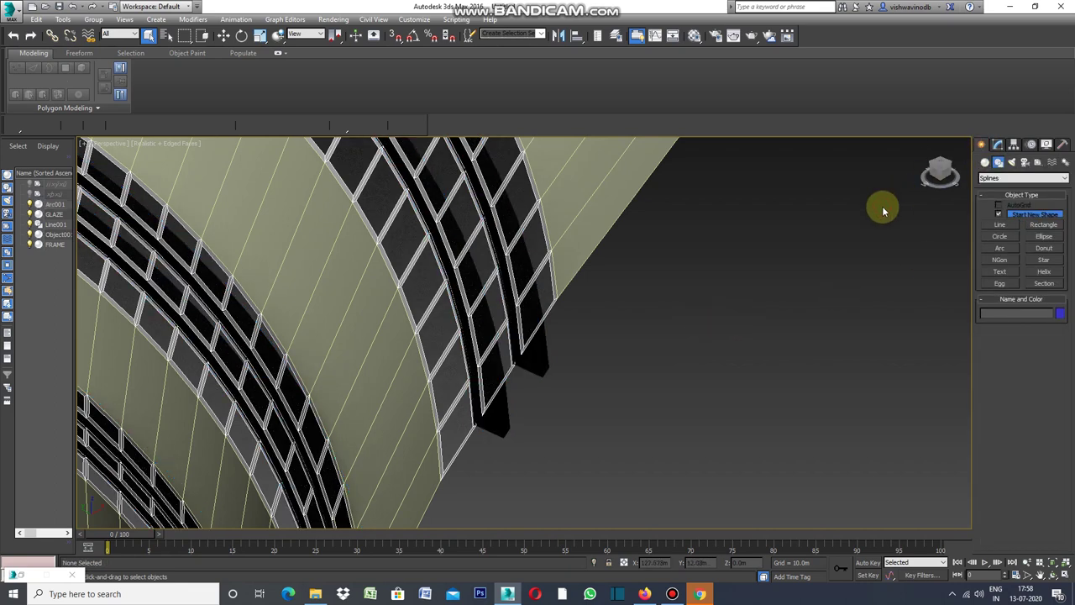
Step: Add a Shell modifier to FRAME with 0.28m outer and 0.1m inner amounts
left_click(468, 435)
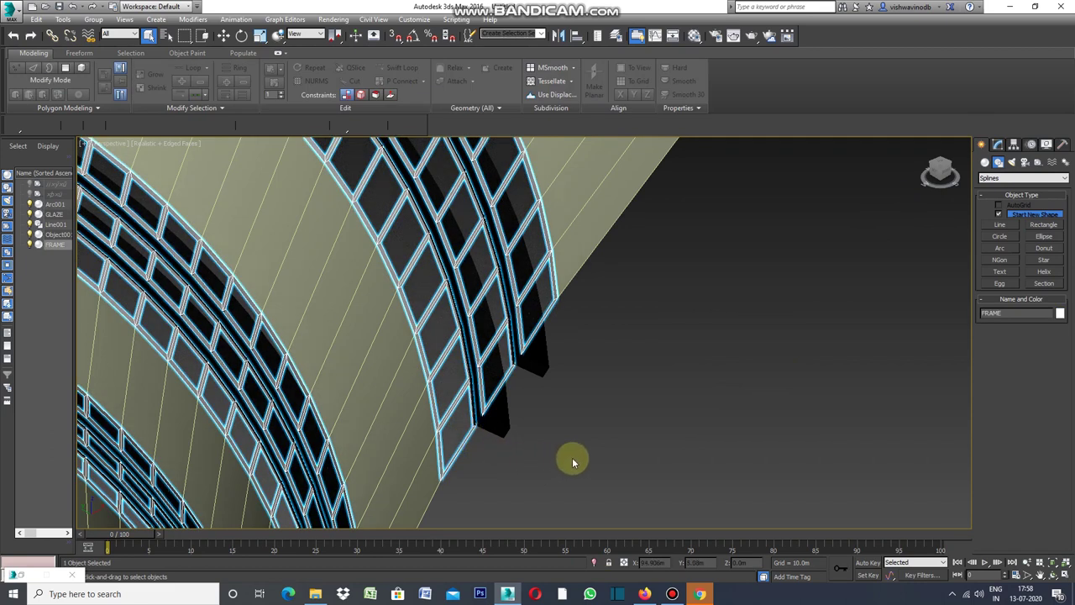
left_click(998, 145)
left_click(1064, 175)
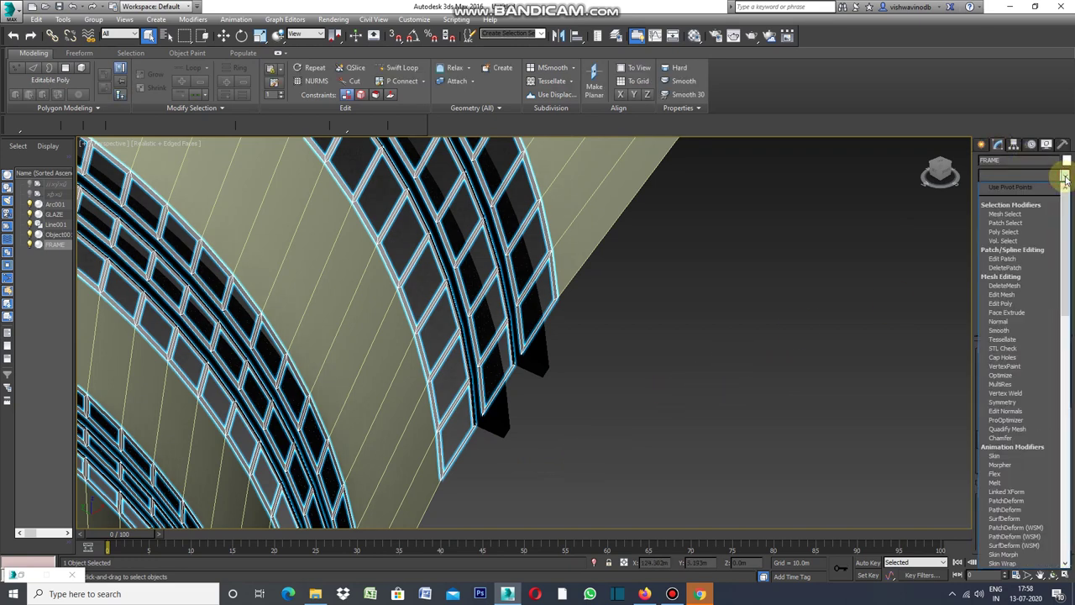
left_click_drag(1064, 194, 1067, 418)
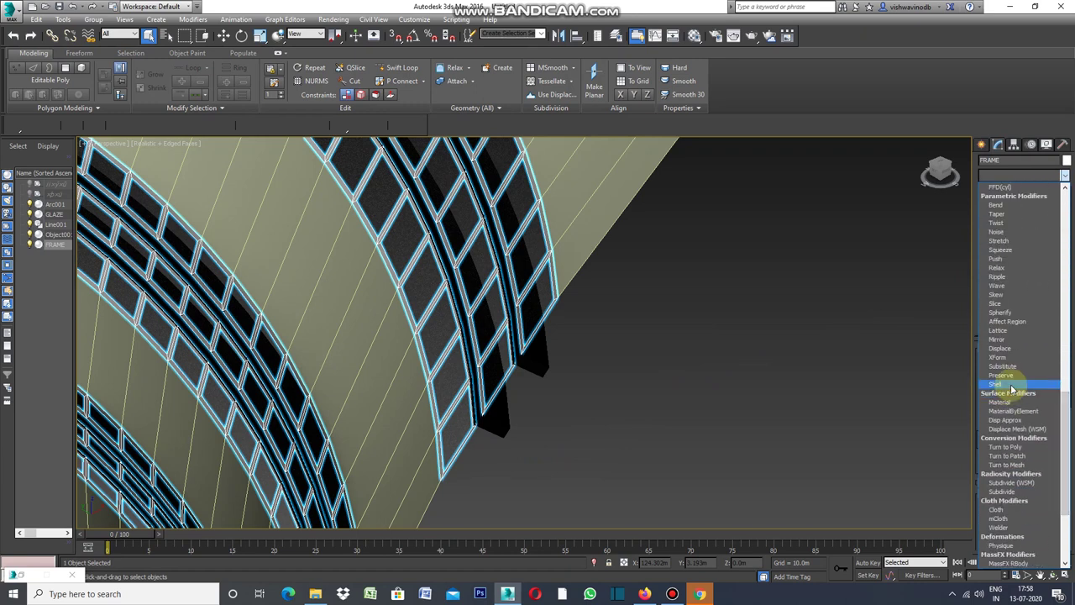
left_click(1011, 385)
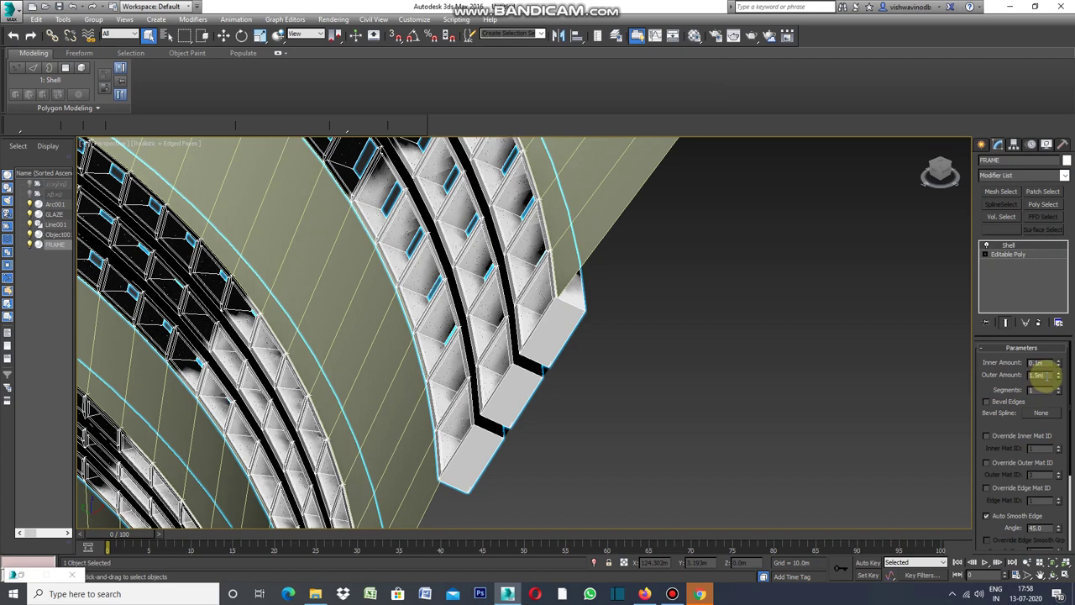
key("Return")
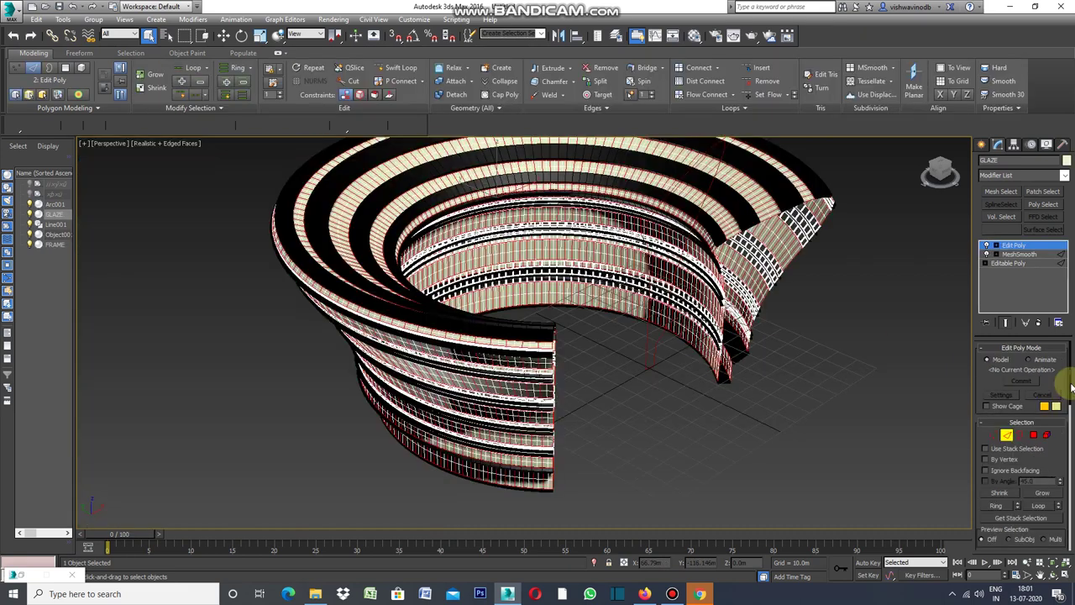
left_click_drag(1072, 388, 1070, 428)
left_click_drag(1068, 426, 1066, 436)
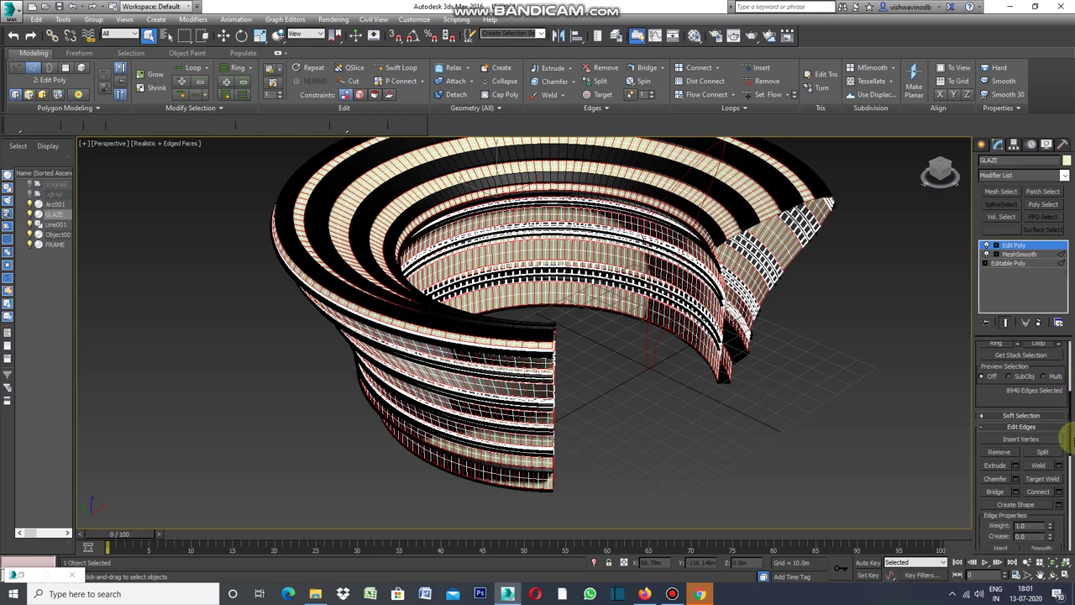
Step: Switch GLAZE to Polygon mode and start an inset on the selected glazing faces
left_click(1059, 492)
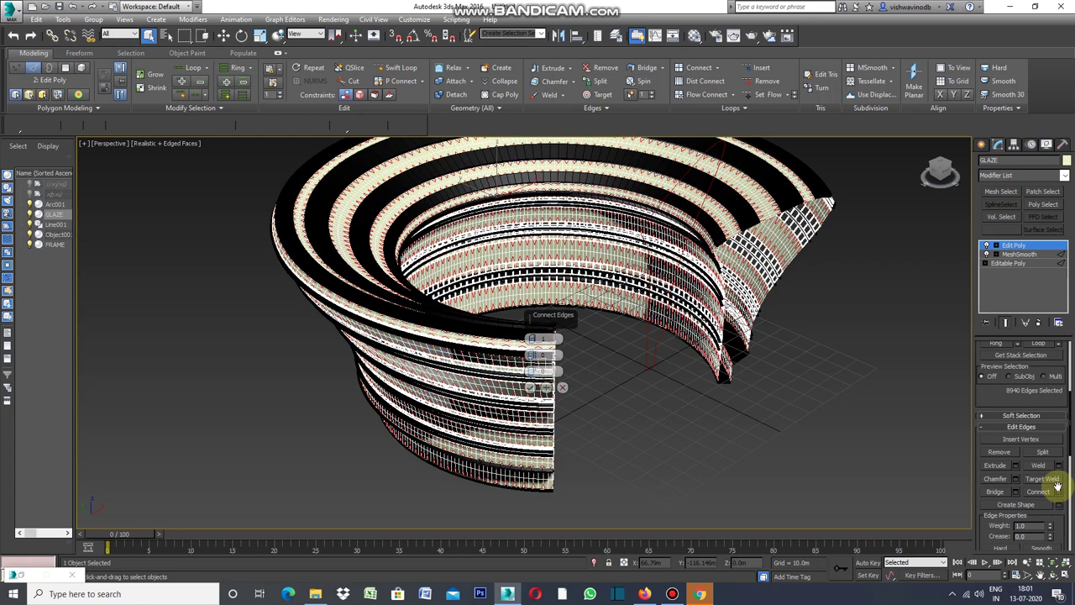
scroll(1071, 424, "up", 2)
scroll(1068, 403, "up", 2)
scroll(1067, 389, "up", 1)
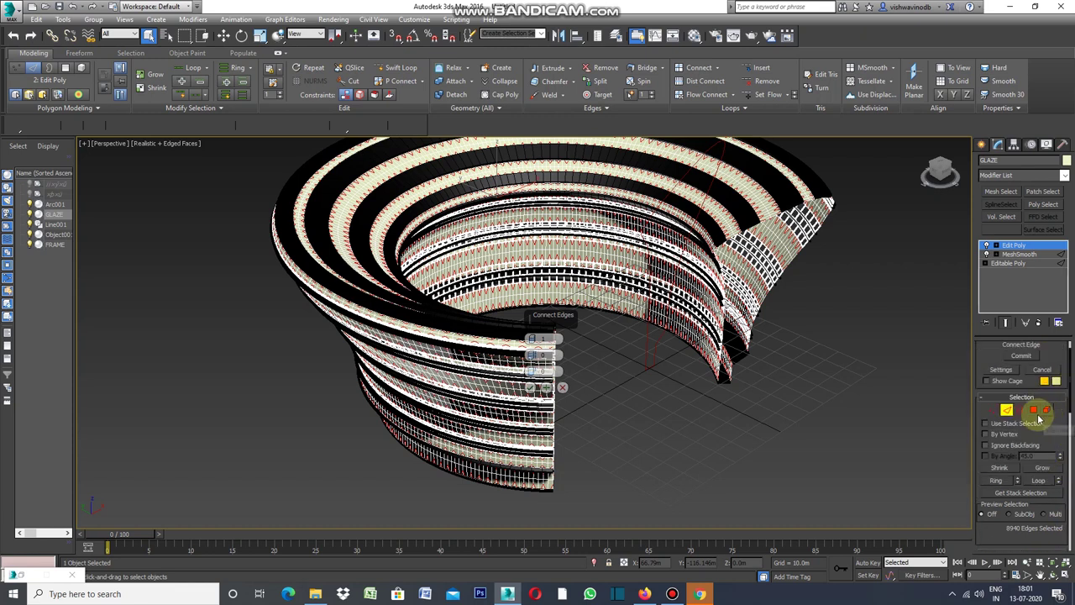
left_click(1033, 409)
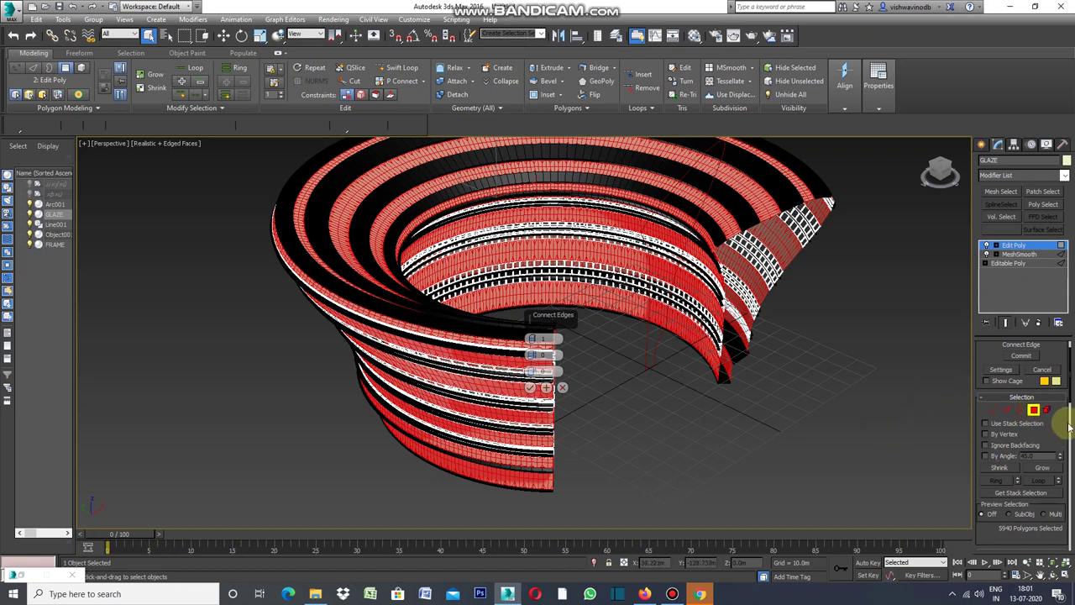
left_click_drag(1070, 394, 1067, 439)
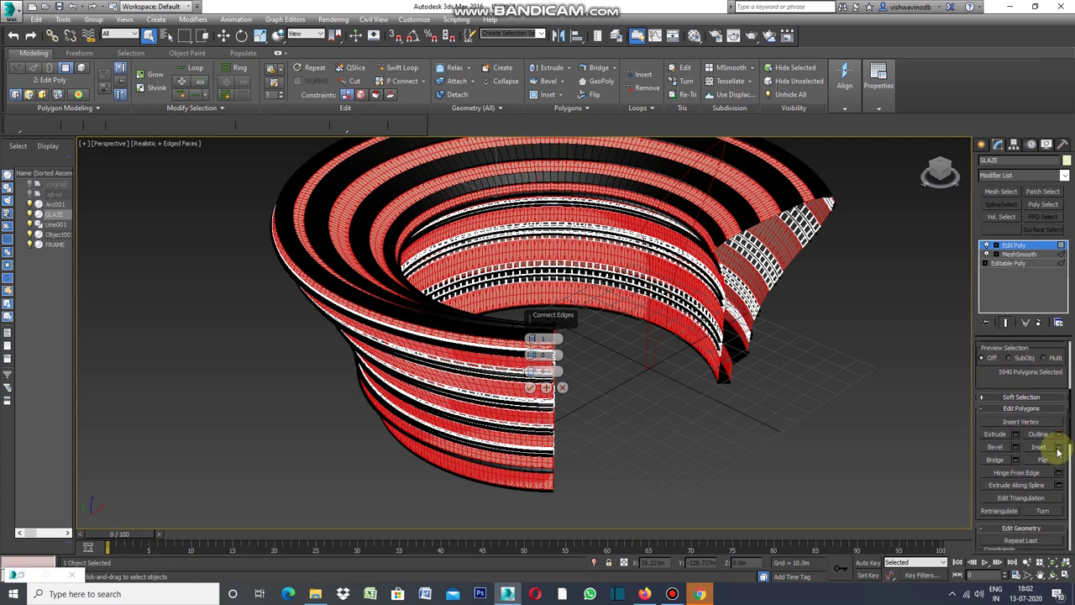
left_click(1057, 452)
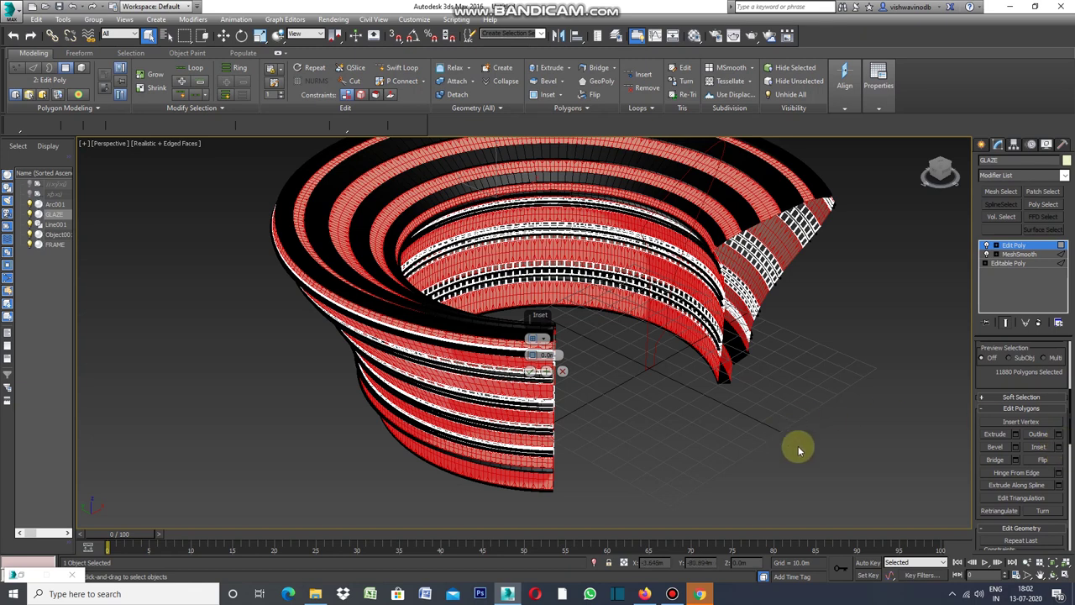
Step: Inset each glazing polygon individually (By Polygon) by 0.1m
left_click(544, 341)
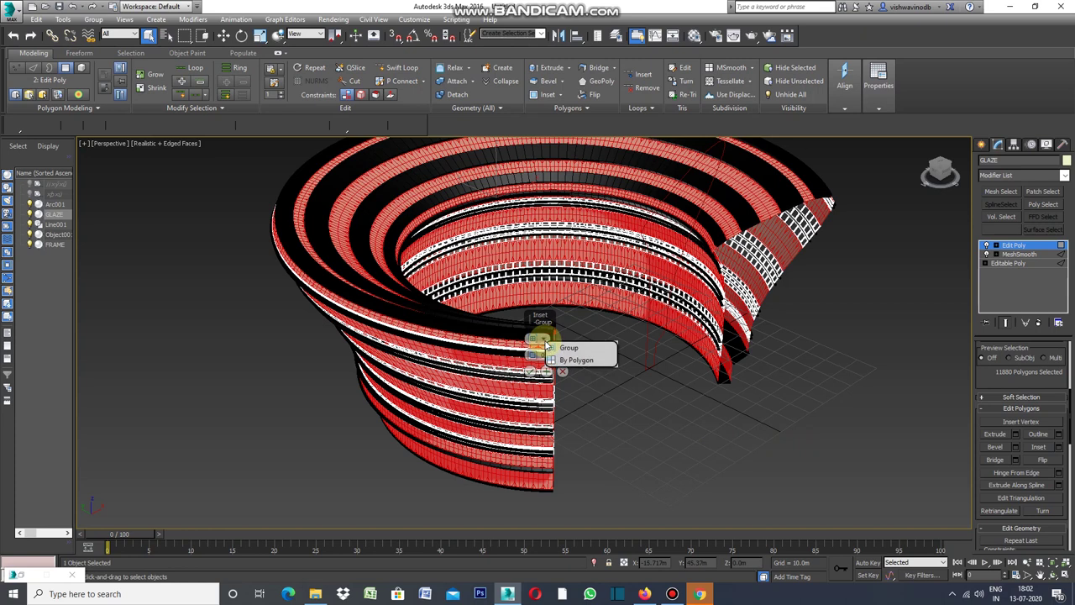
left_click(585, 364)
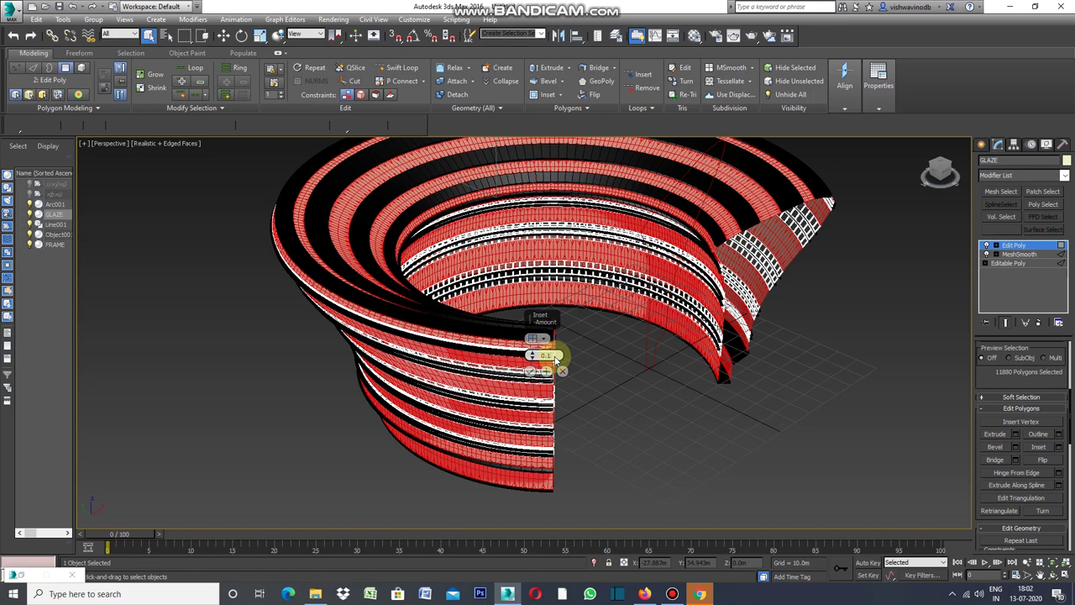
left_click_drag(555, 360, 552, 357)
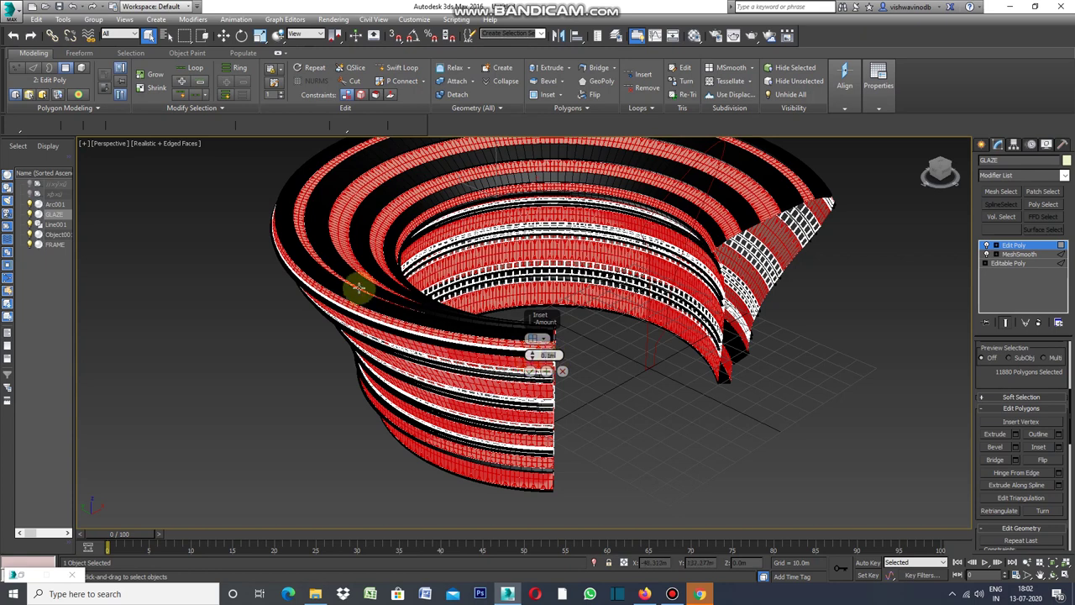
scroll(353, 260, "up", 2)
scroll(353, 261, "up", 3)
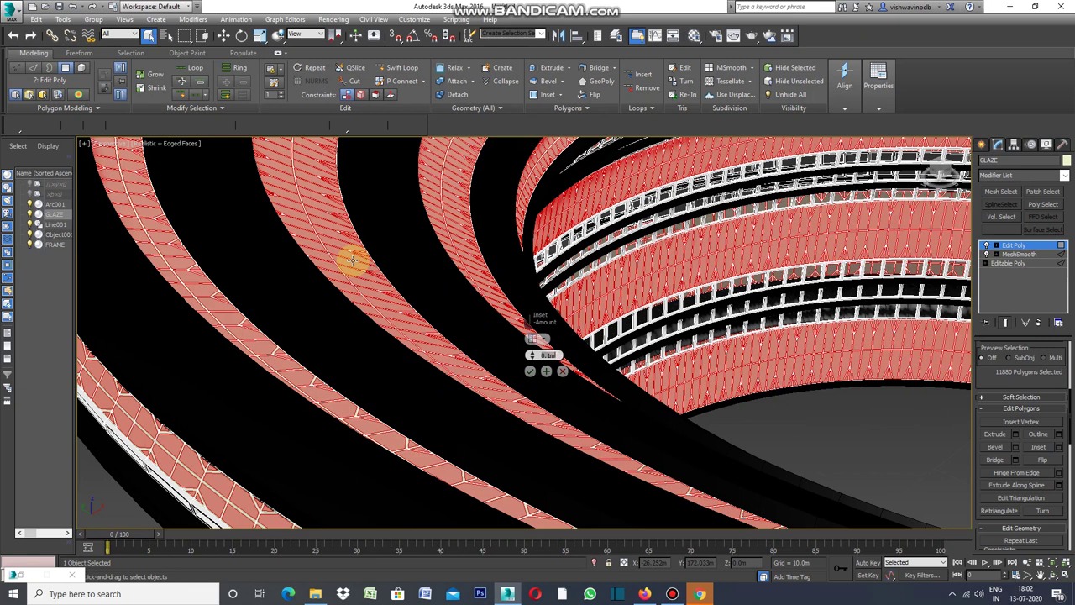
scroll(353, 260, "down", 2)
scroll(353, 260, "down", 3)
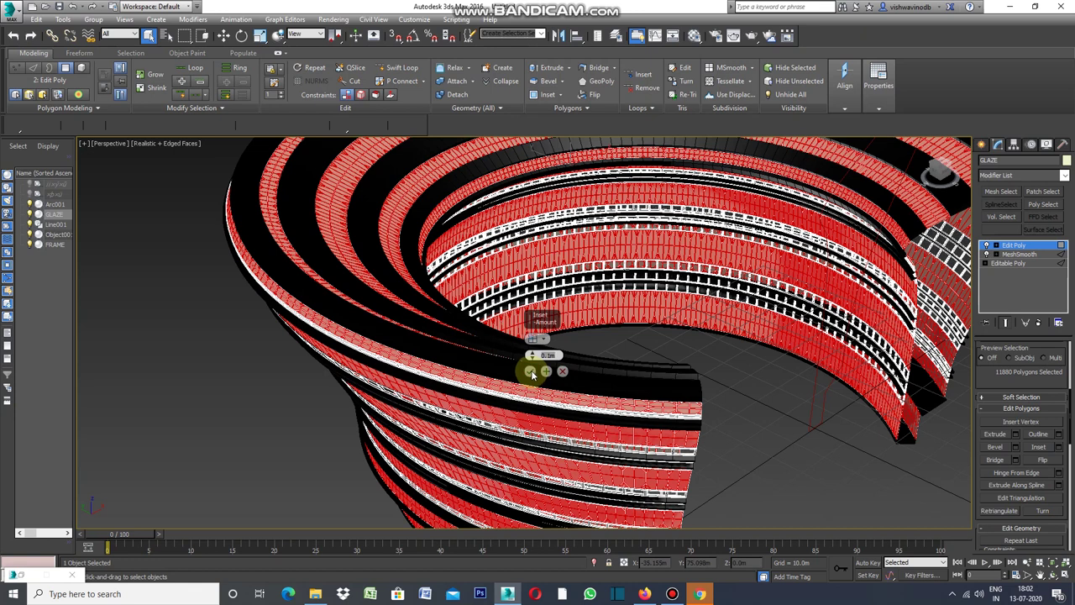
left_click(531, 371)
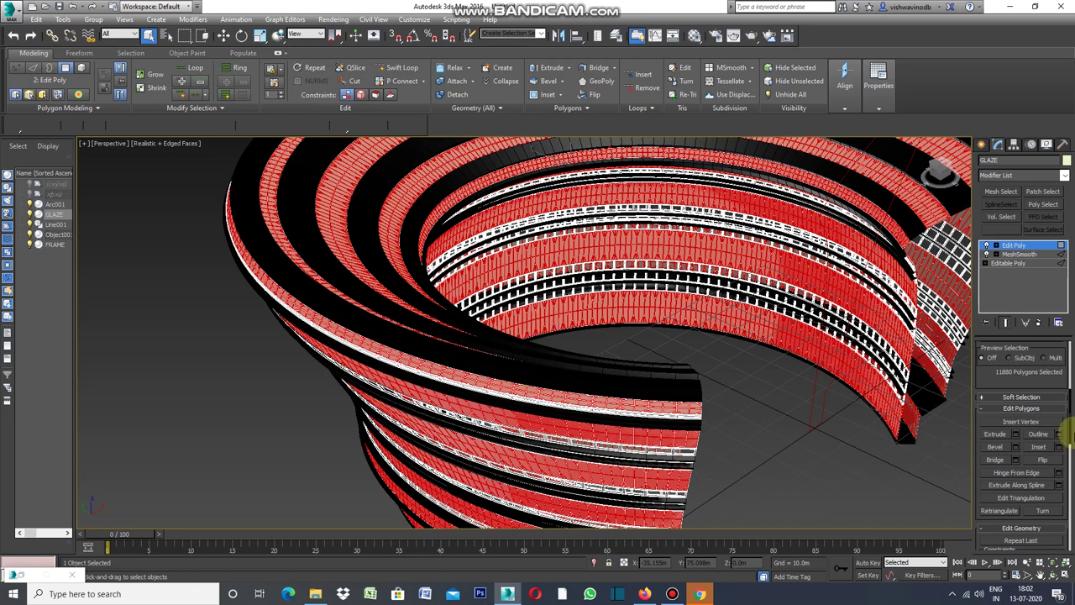
Step: Detach the inset glazing faces into a new object, Object002
left_click_drag(1069, 409, 1070, 453)
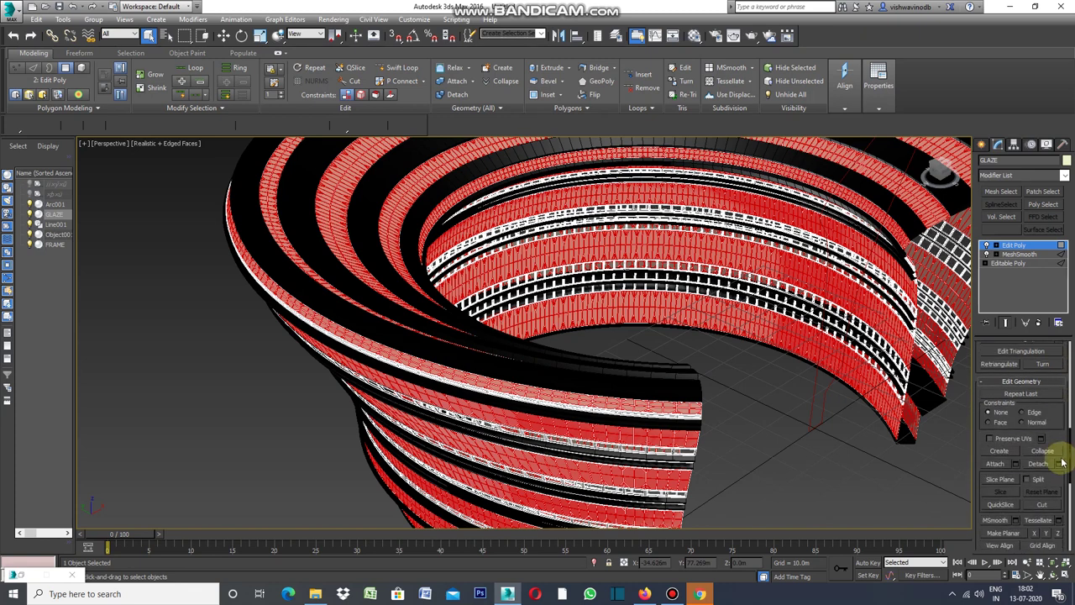
left_click(1058, 467)
left_click(581, 306)
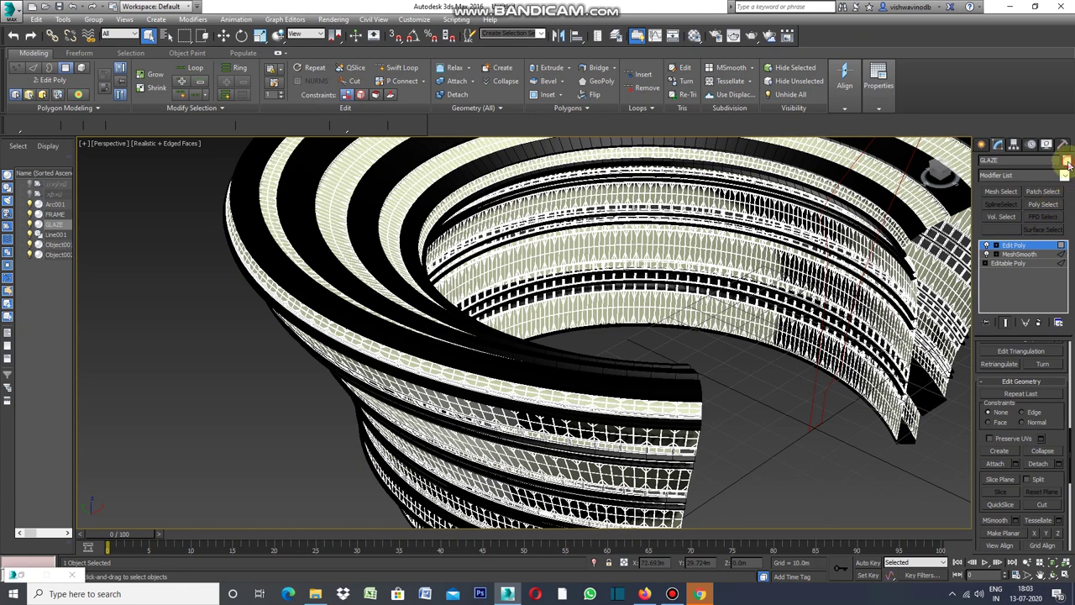
Step: Make the GLAZE object colour black
left_click(1067, 160)
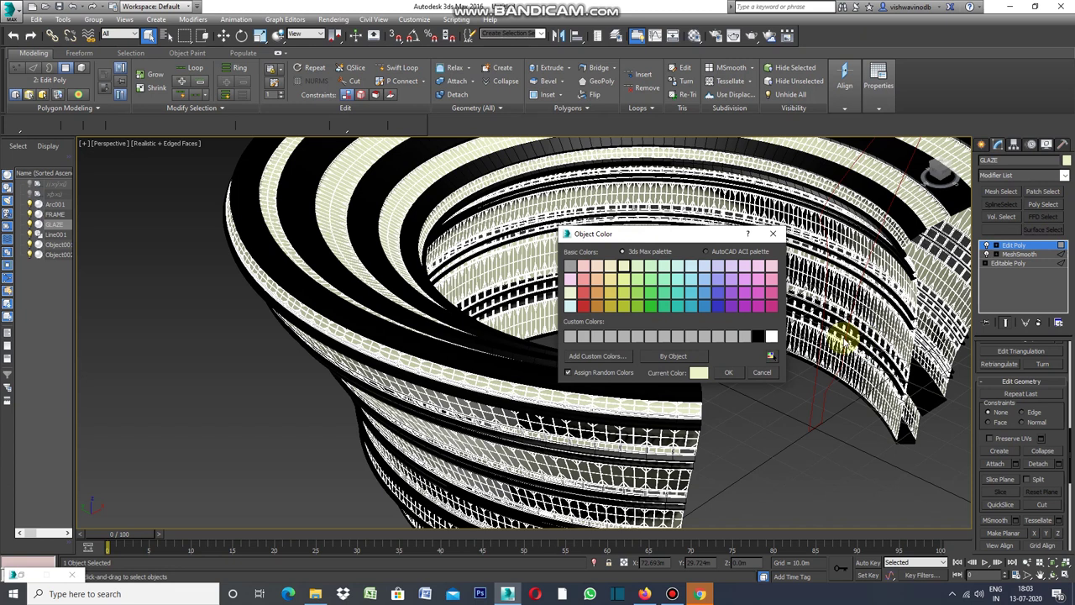
left_click(757, 336)
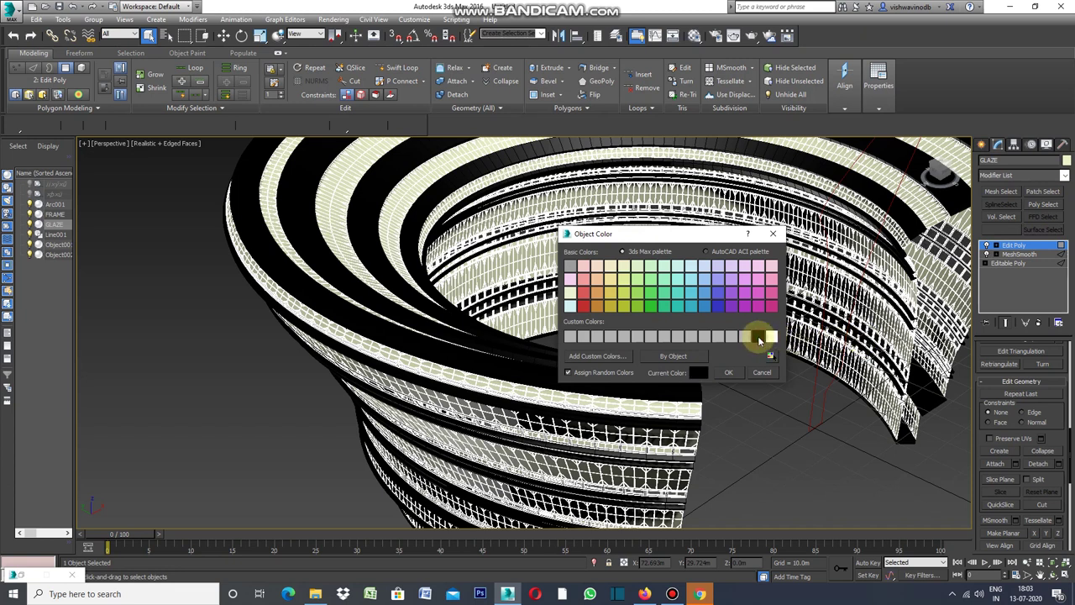
left_click(728, 373)
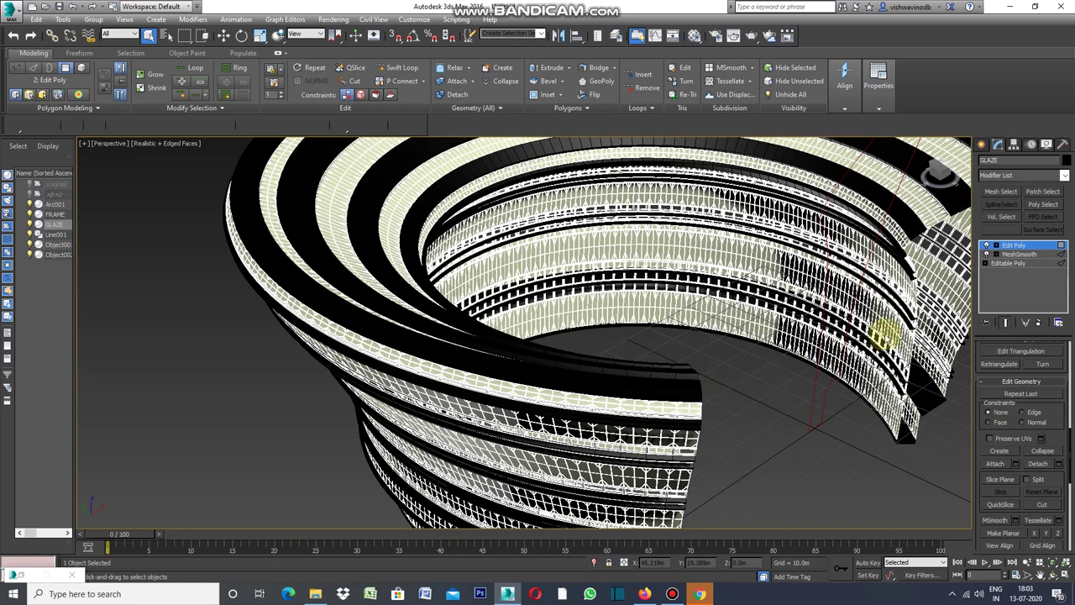
Step: Add a Shell modifier to GLAZE (0.1m inner, 0.28m outer), then select the frame object
left_click(999, 175)
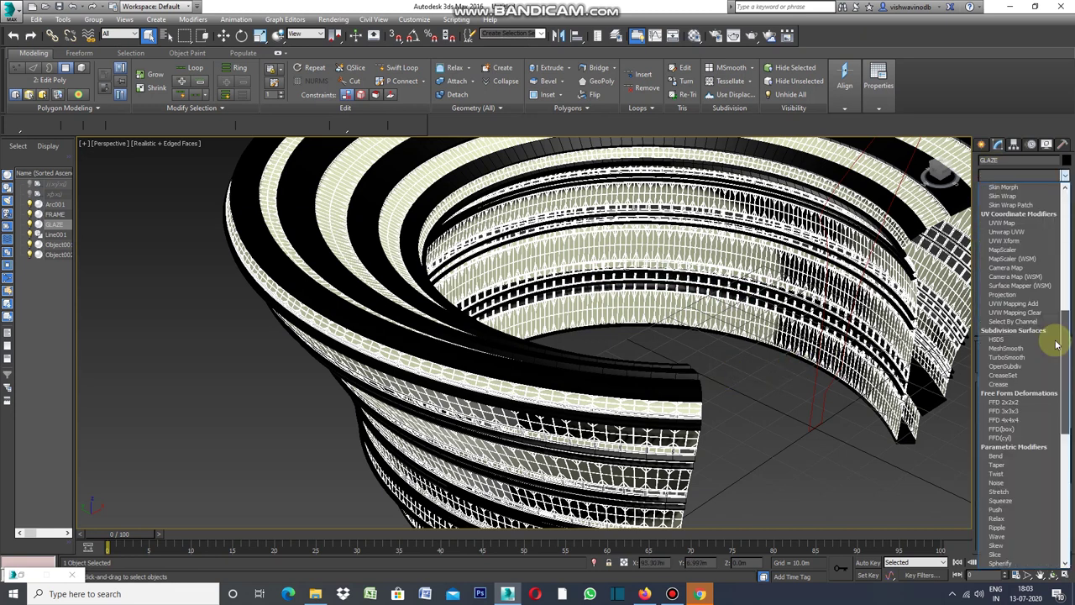
left_click_drag(1061, 346, 1064, 452)
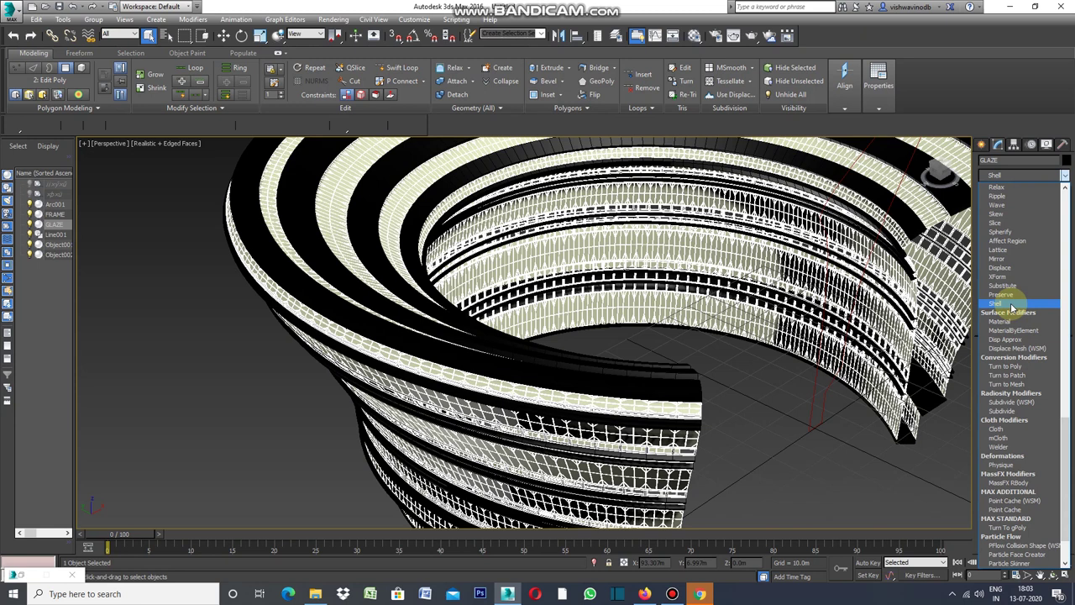
left_click(1011, 304)
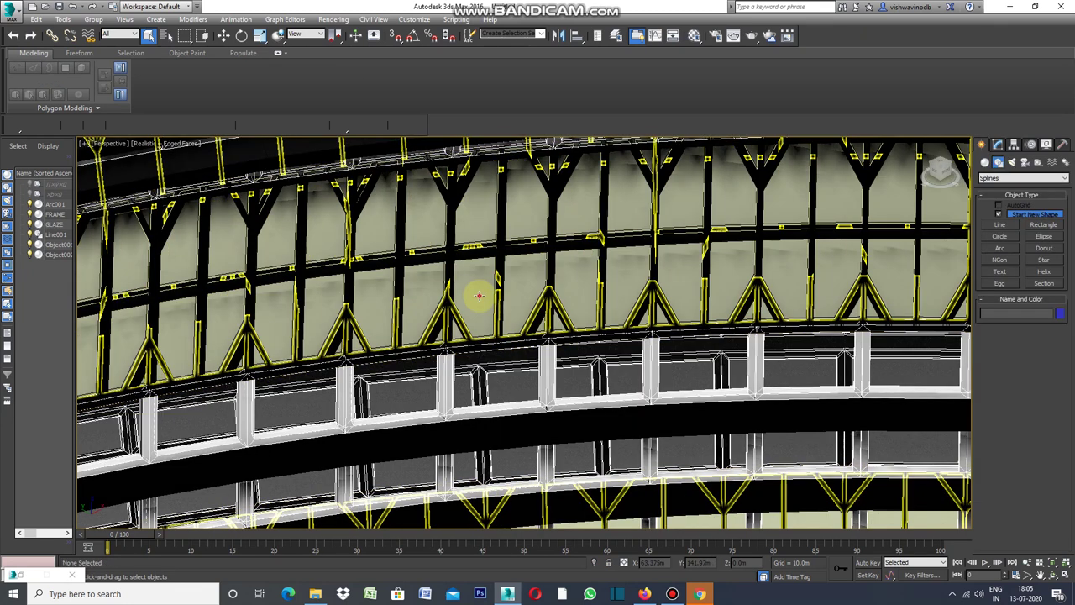
left_click(478, 296)
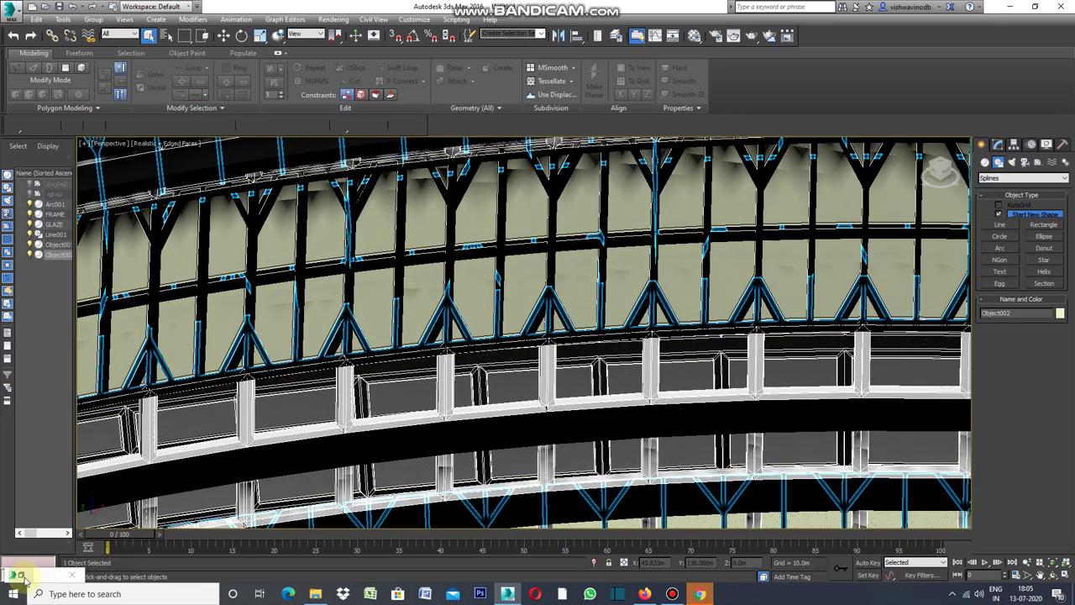
Step: Assign the Material Editor's material to the frame object, turning its beige panels grey
key("m")
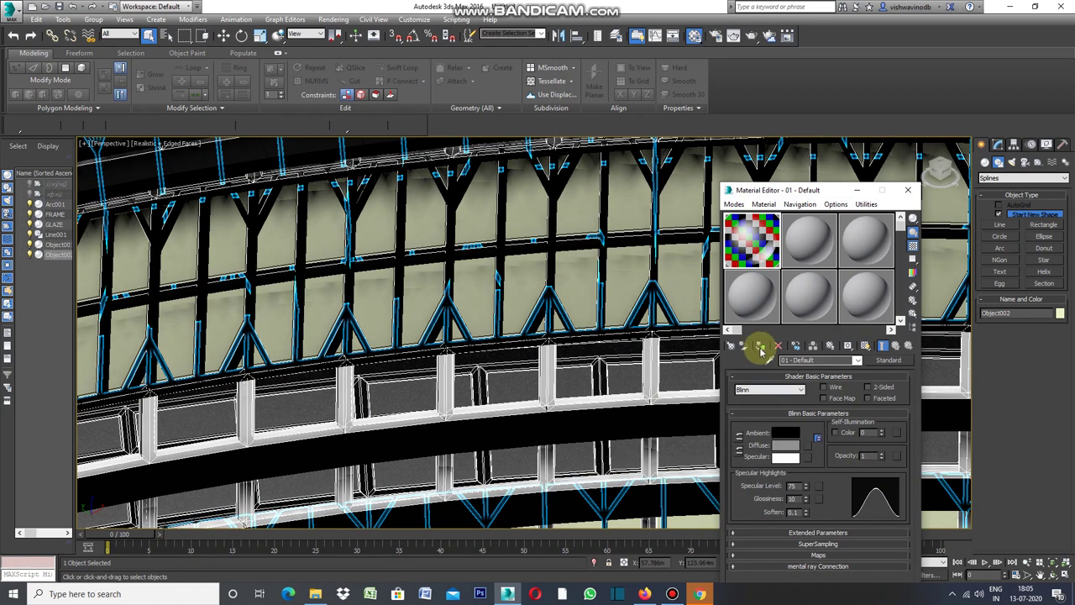
left_click(760, 345)
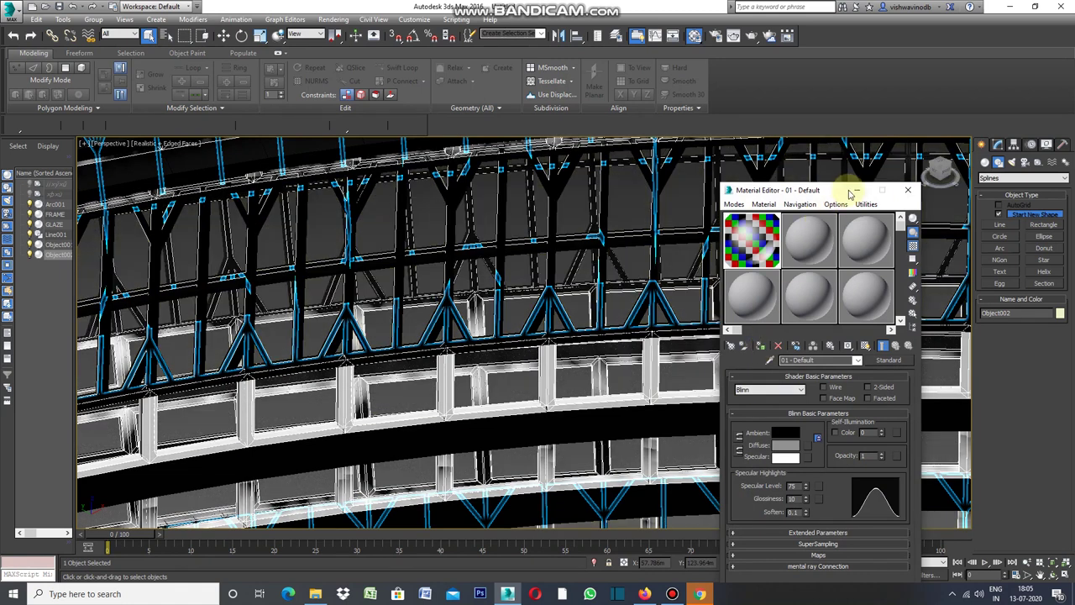
left_click(907, 190)
Step: Zoom out to see more of the structure
left_click(1027, 574)
middle_click_drag(796, 458, 819, 544, "ctrl+alt")
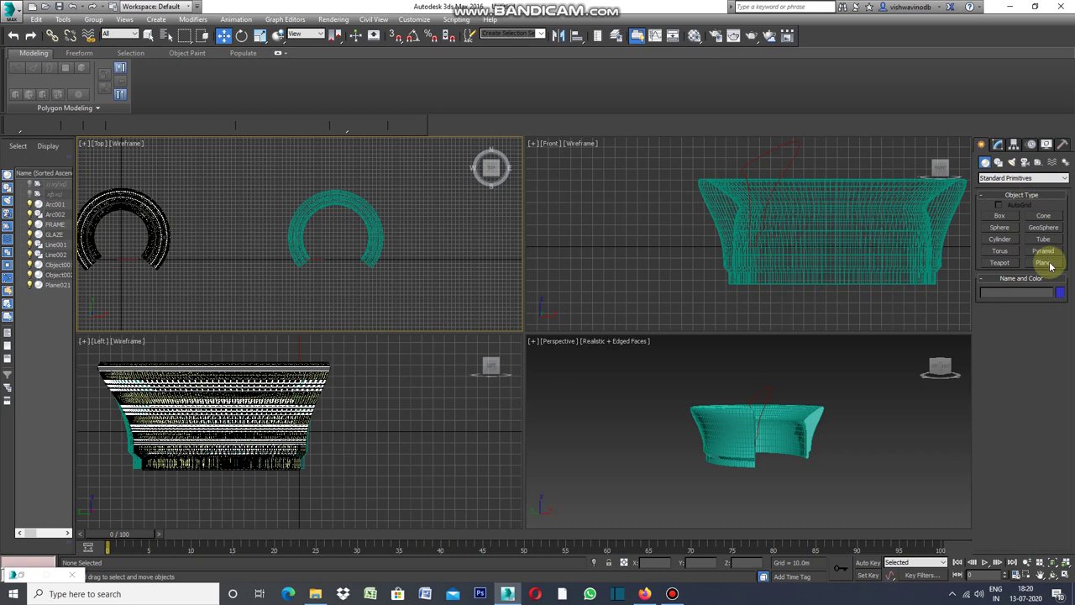
left_click(1046, 264)
Step: Draw a plane over the building footprint and give it a Shell modifier (0.1m inner, 0.2m outer)
left_click_drag(270, 182, 402, 299)
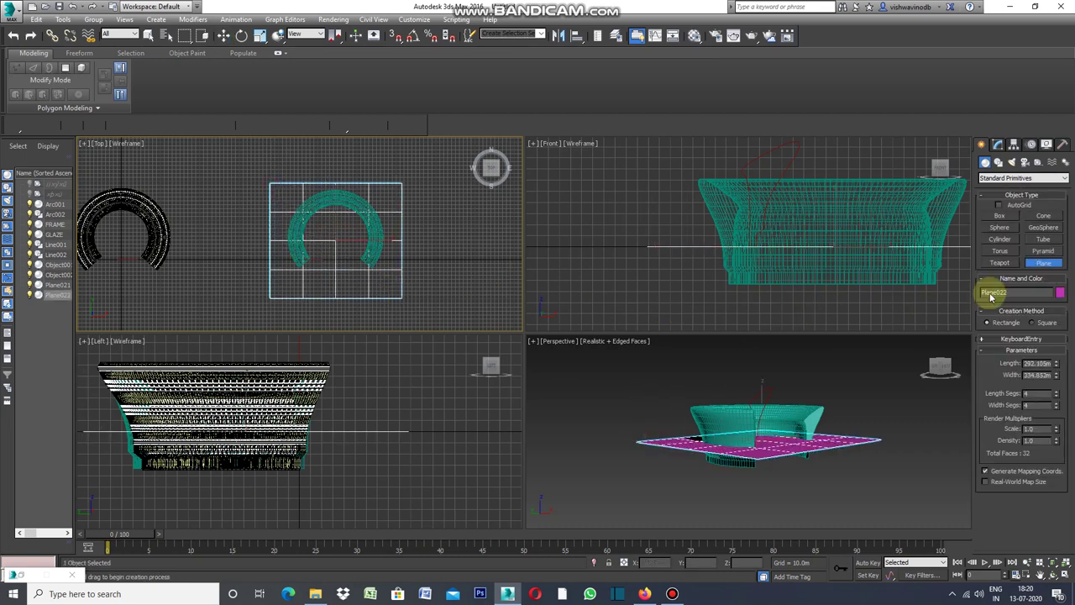
left_click(998, 143)
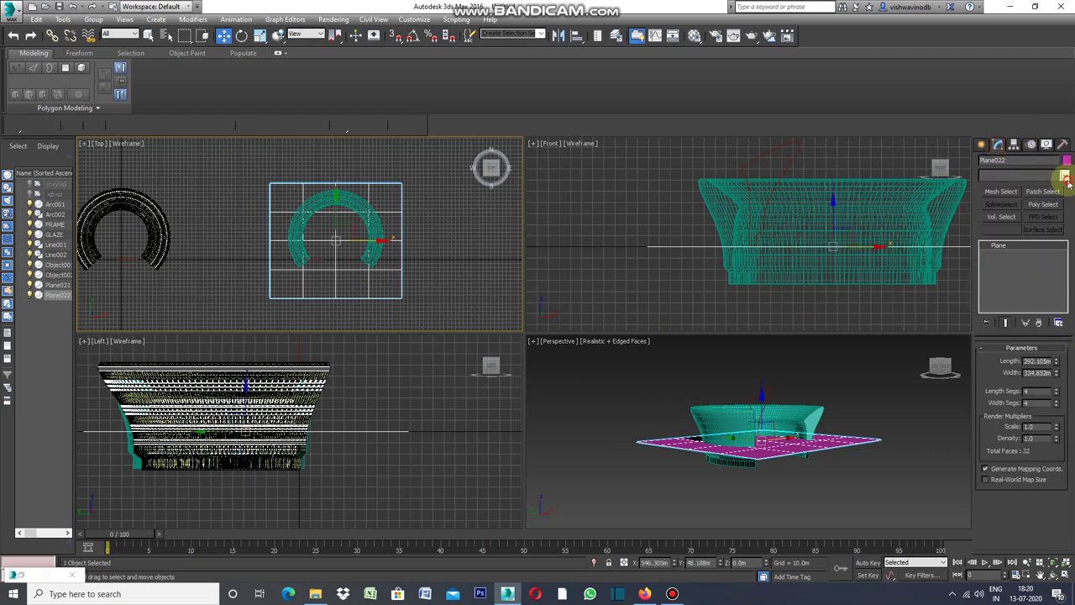
left_click(1066, 180)
left_click_drag(1068, 239, 1067, 425)
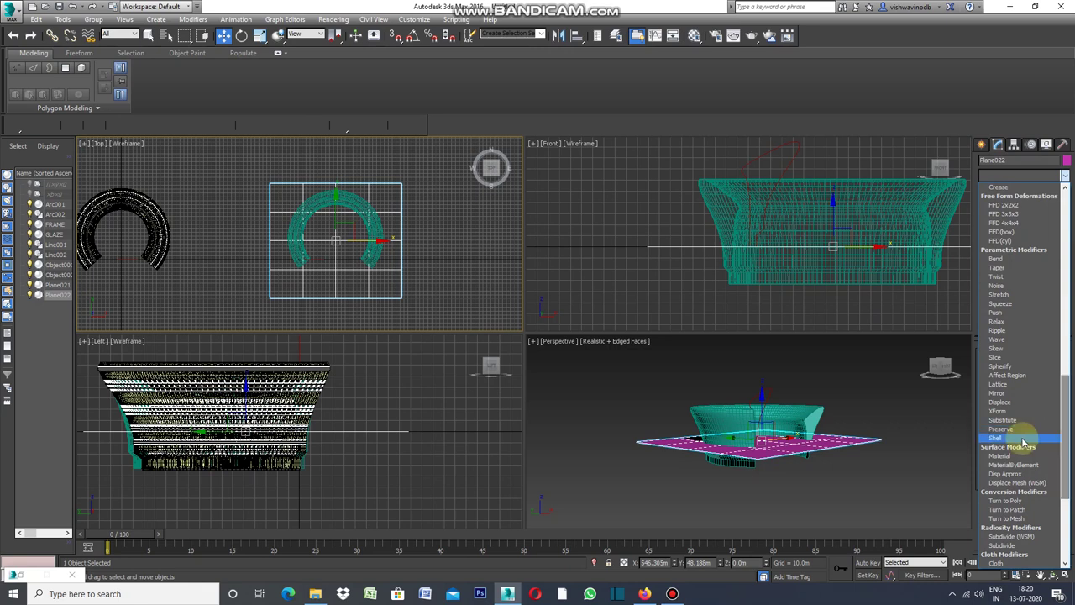
left_click(1023, 438)
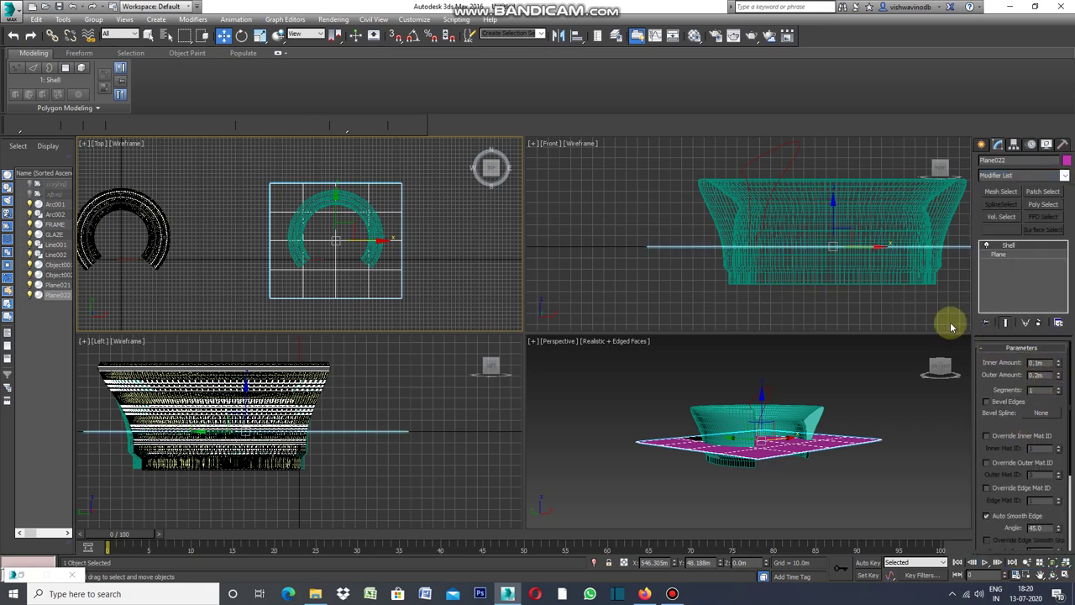
Step: Maximize the Front view to inspect the new slab, then restore the four-view layout
left_click(538, 145)
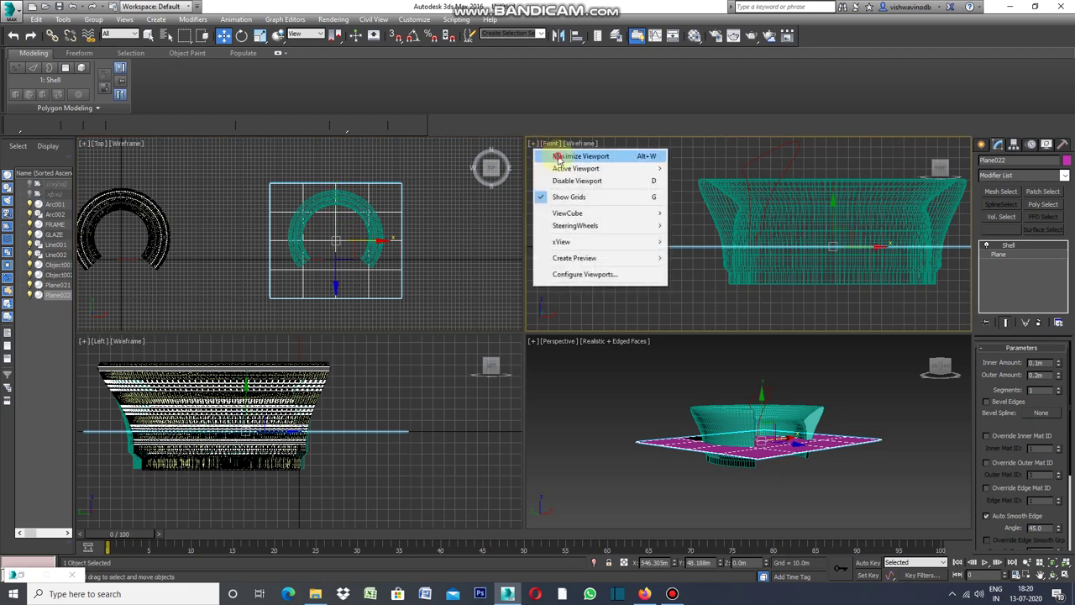
left_click(560, 157)
scroll(315, 272, "down", 3)
scroll(307, 271, "down", 2)
scroll(549, 361, "up", 2)
mouse_move(477, 282)
left_mouse_down()
mouse_move(477, 265)
mouse_move(488, 326)
left_mouse_up()
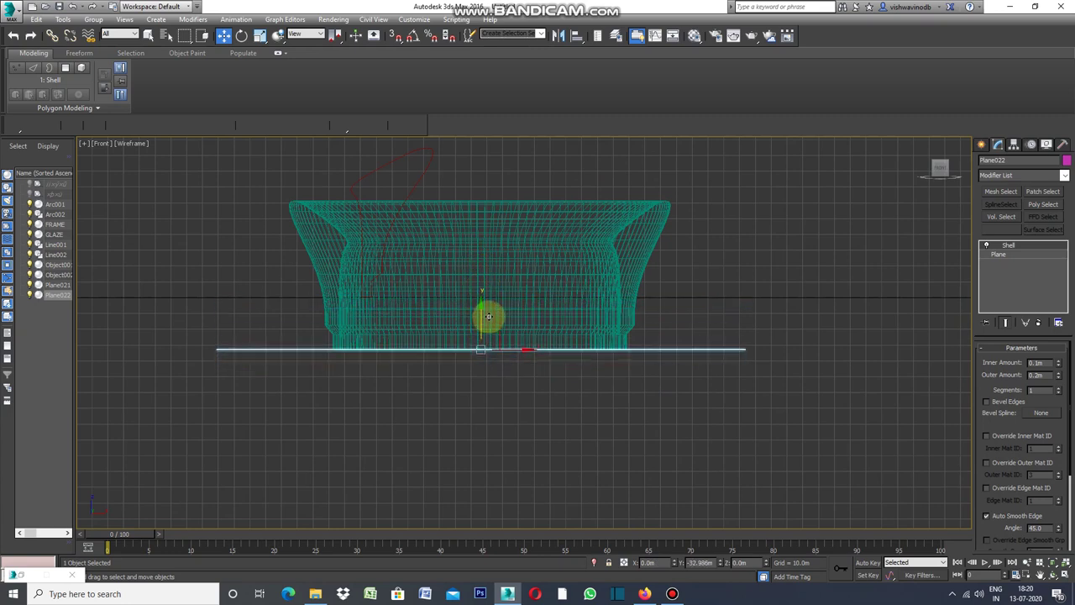
left_click(85, 148)
left_click(112, 157)
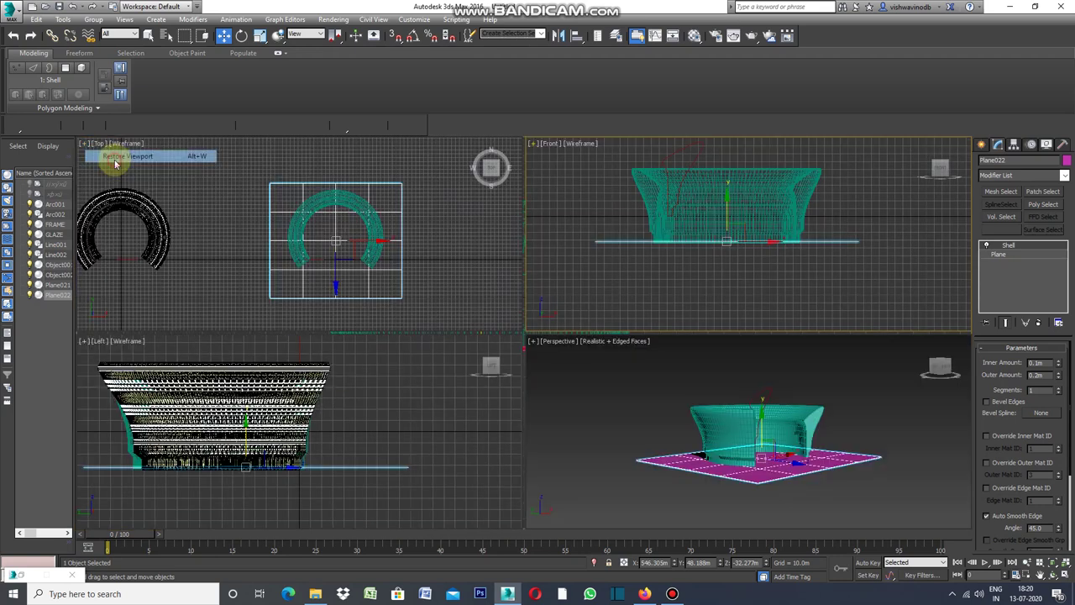
Step: Maximize the Perspective viewport
left_click(533, 342)
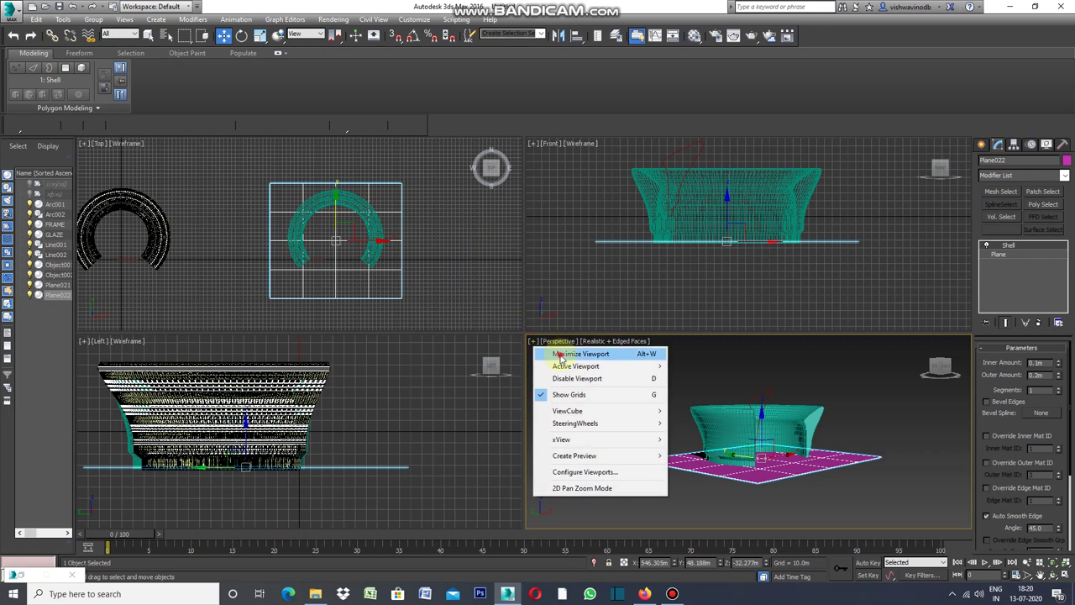
left_click(559, 353)
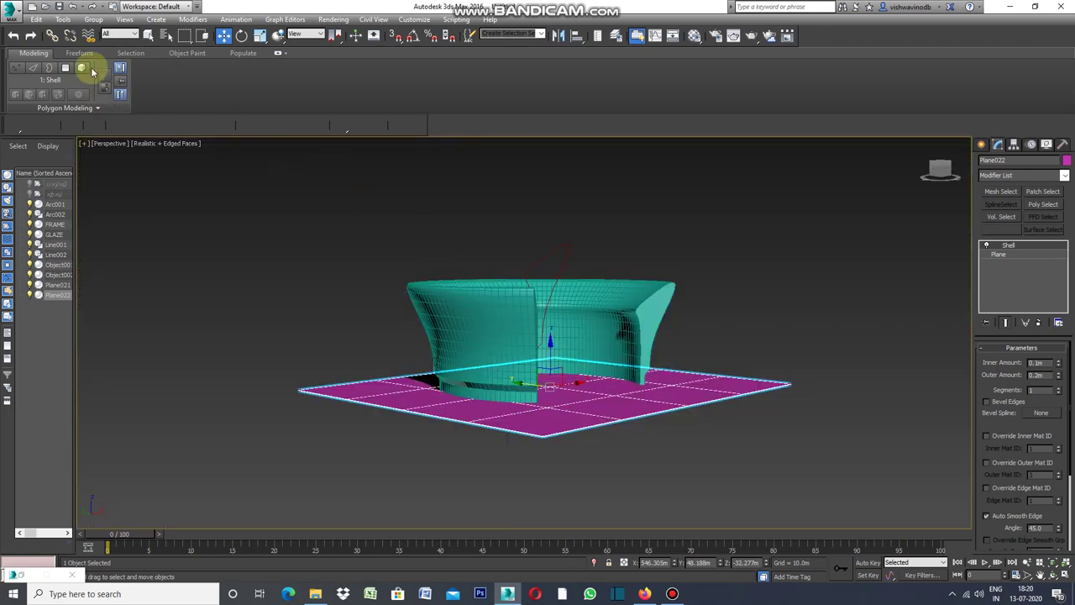
left_click(64, 19)
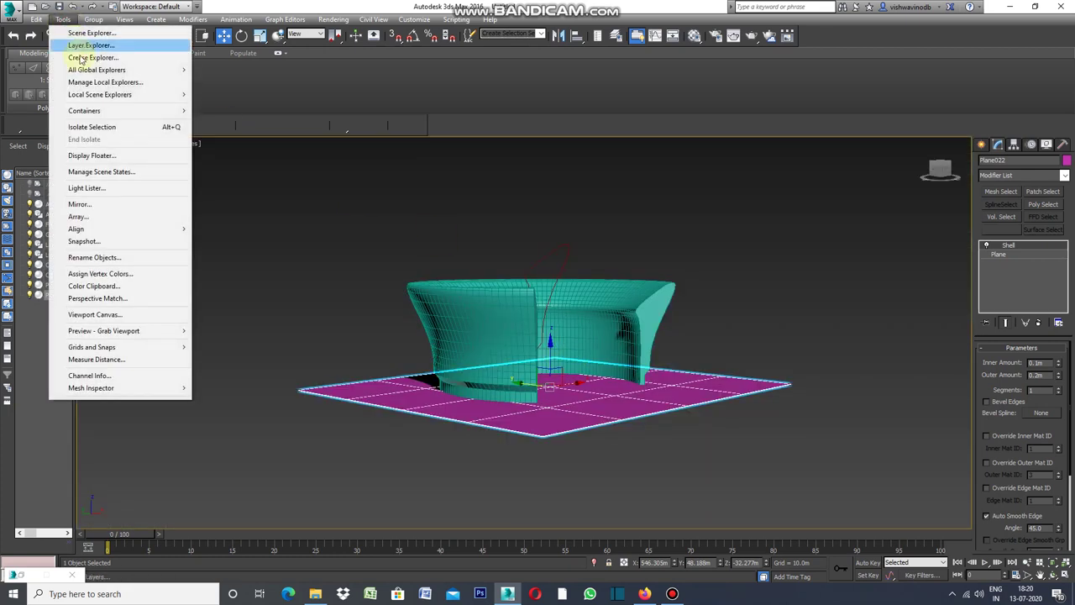
Step: Array the floor plane into 22 instanced copies spaced 4.5m apart along Z
left_click(98, 216)
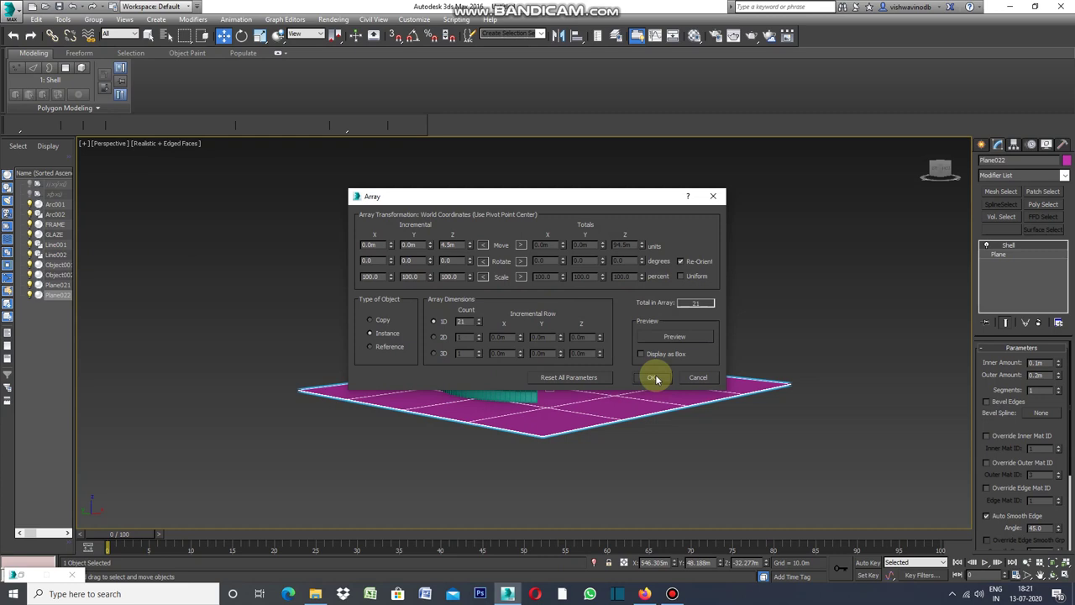
left_click(670, 338)
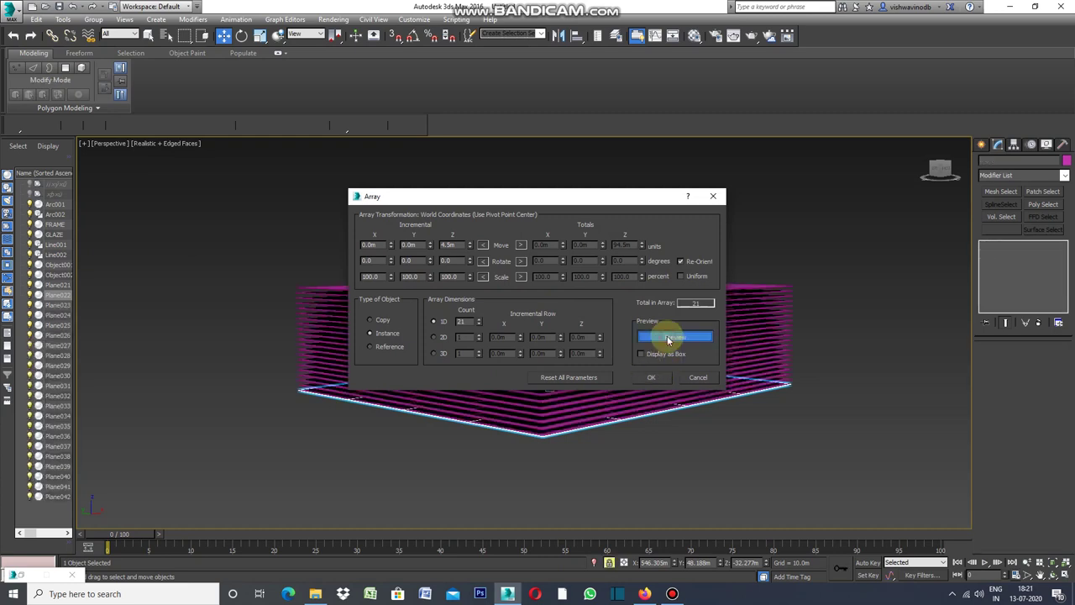
mouse_move(564, 200)
left_mouse_down()
mouse_move(416, 375)
mouse_move(481, 374)
mouse_move(516, 343)
left_mouse_up()
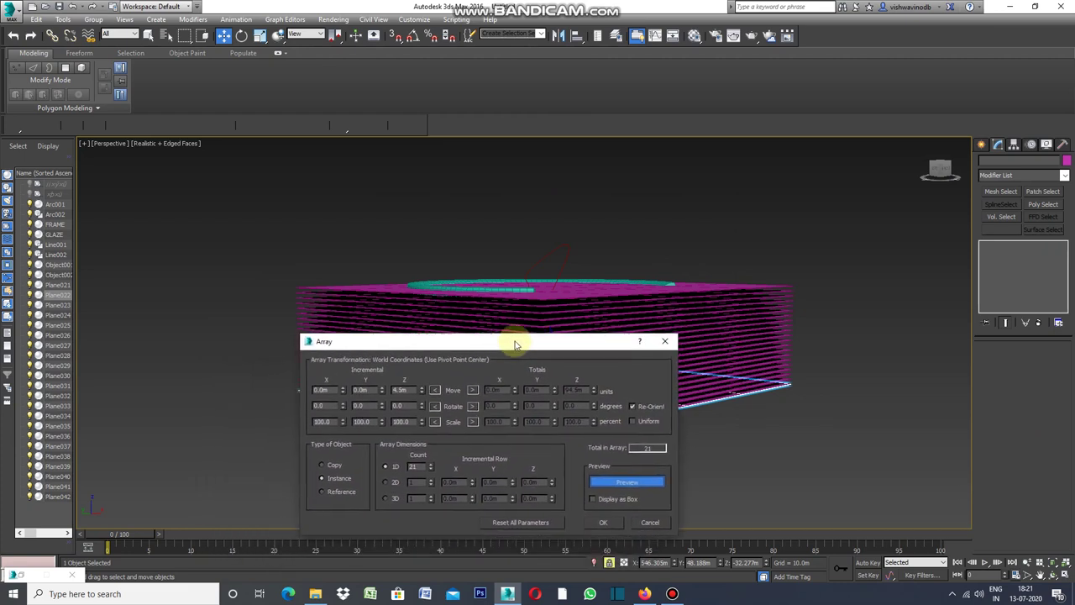
left_click(433, 466)
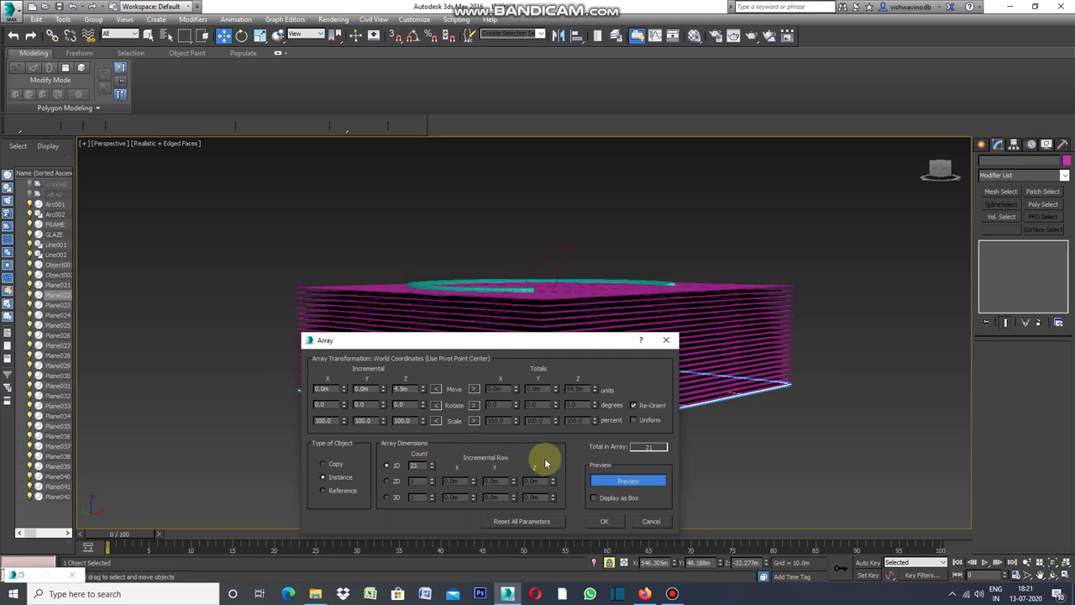
left_click(604, 522)
scroll(739, 453, "up", 3)
left_click_drag(1070, 398, 1065, 443)
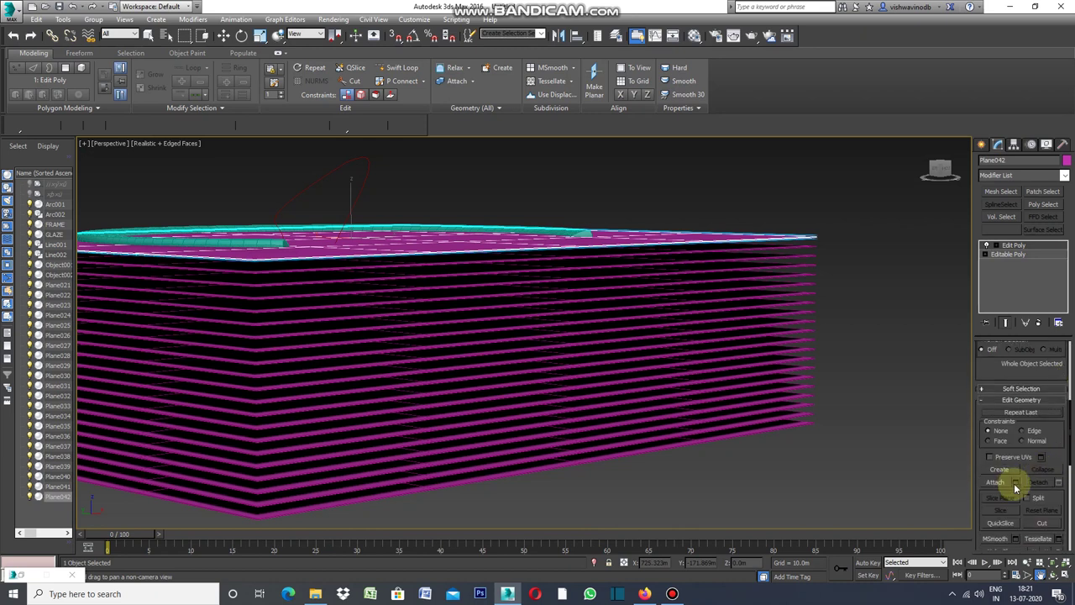
Step: Attach the upper stacked floor planes to Plane042 one by one
left_click(1015, 483)
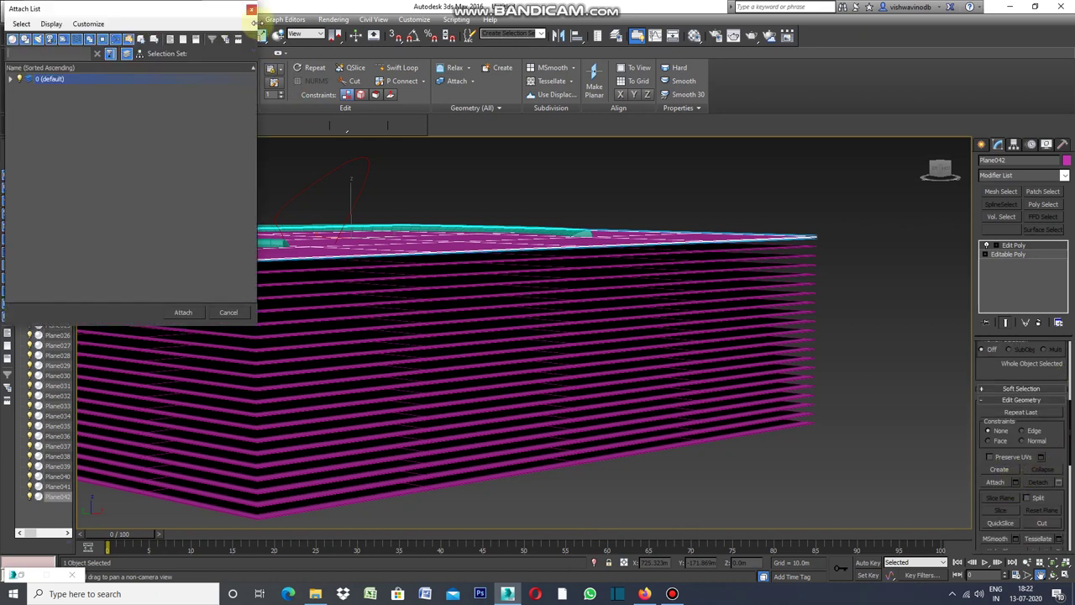
left_click(252, 11)
left_click(996, 482)
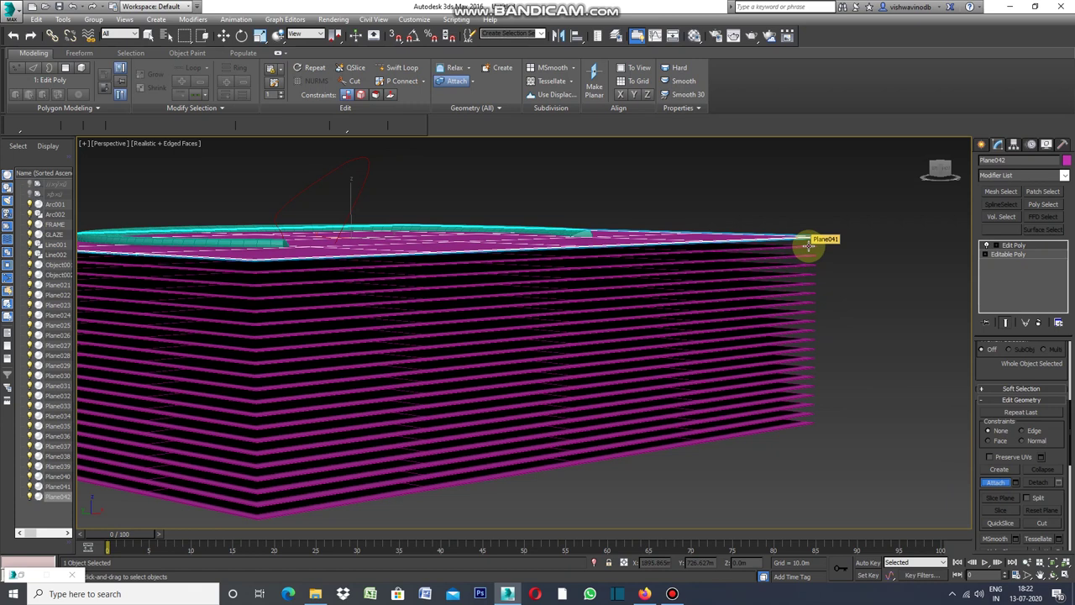
left_click(810, 247)
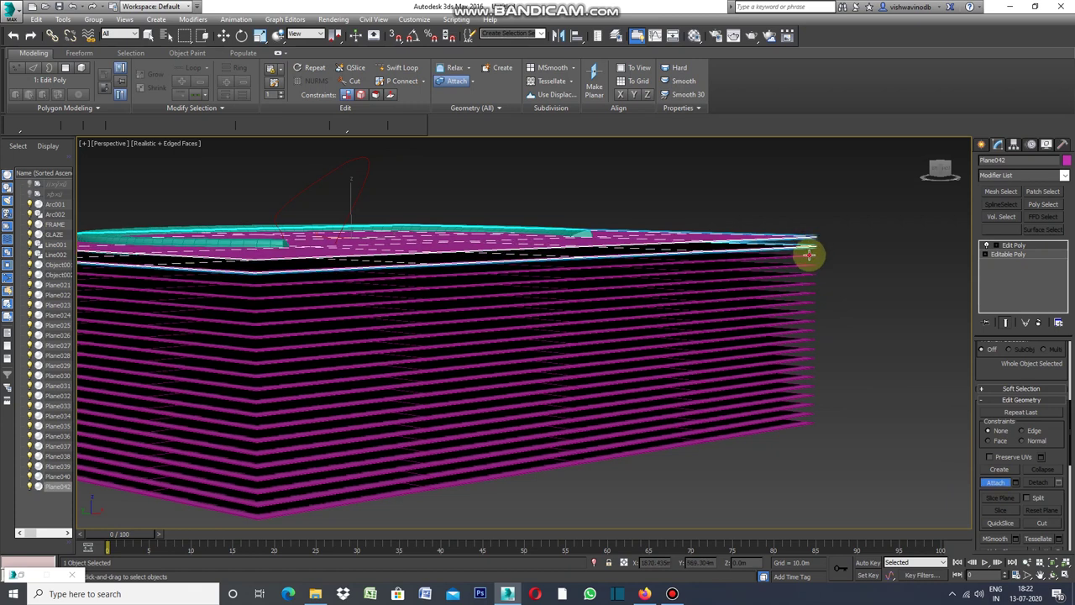
left_click(810, 255)
left_click(807, 268)
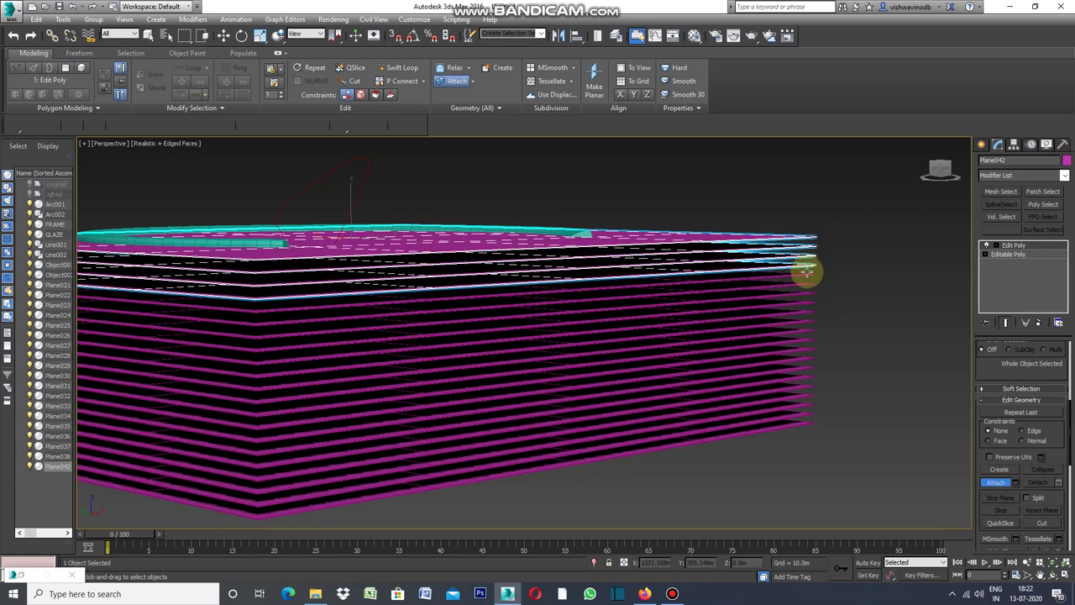
left_click(806, 279)
left_click(806, 289)
left_click(807, 298)
left_click(807, 308)
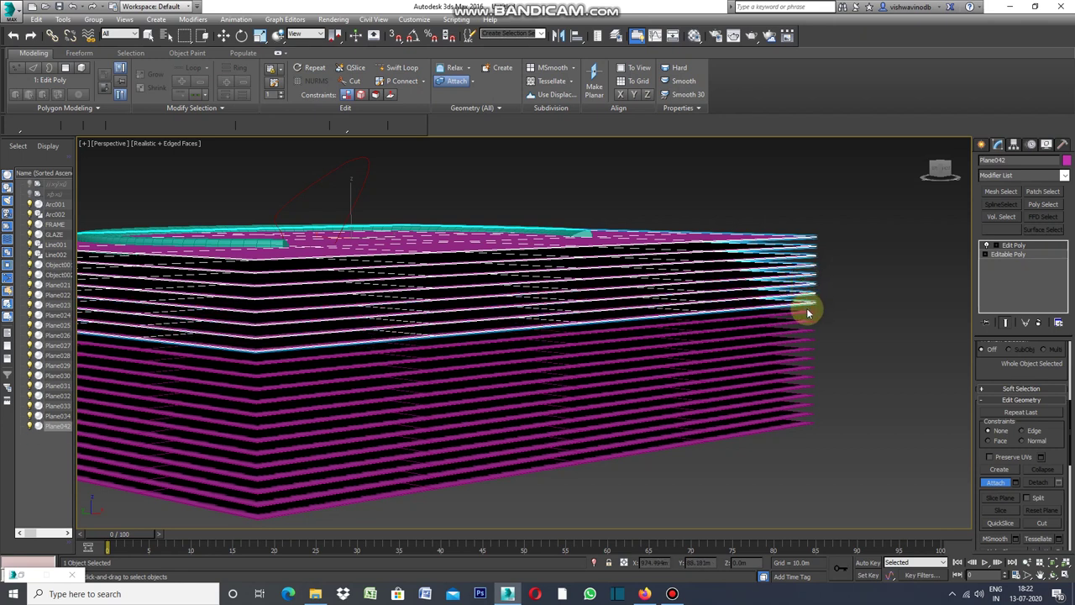
left_click(807, 318)
left_click(806, 328)
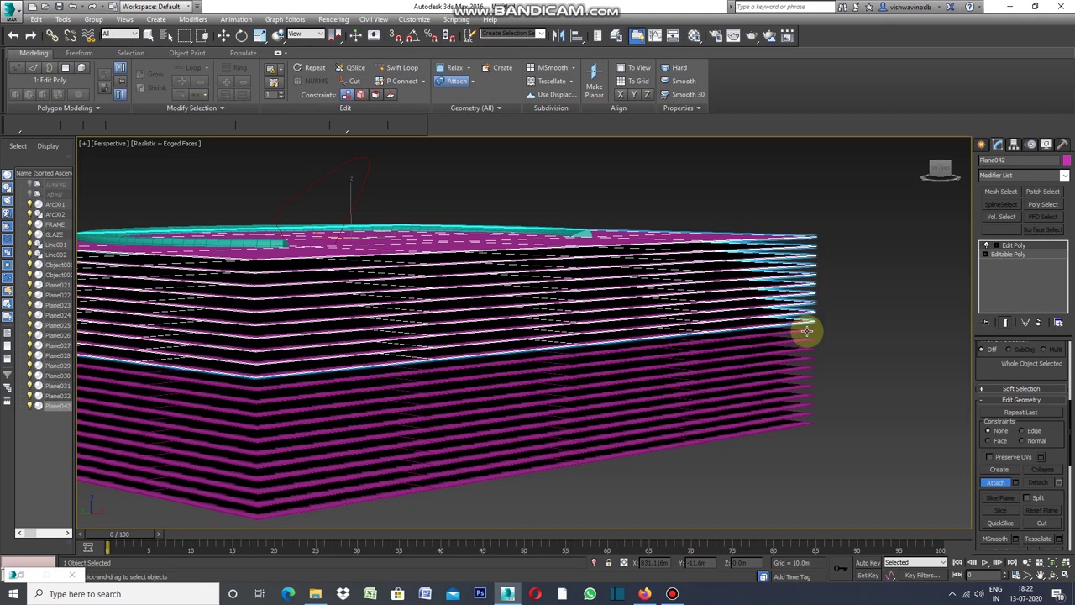
Step: Attach the remaining lower floor planes down to the bottom one, then turn Attach off and deselect
left_click(807, 337)
left_click(808, 344)
left_click(805, 354)
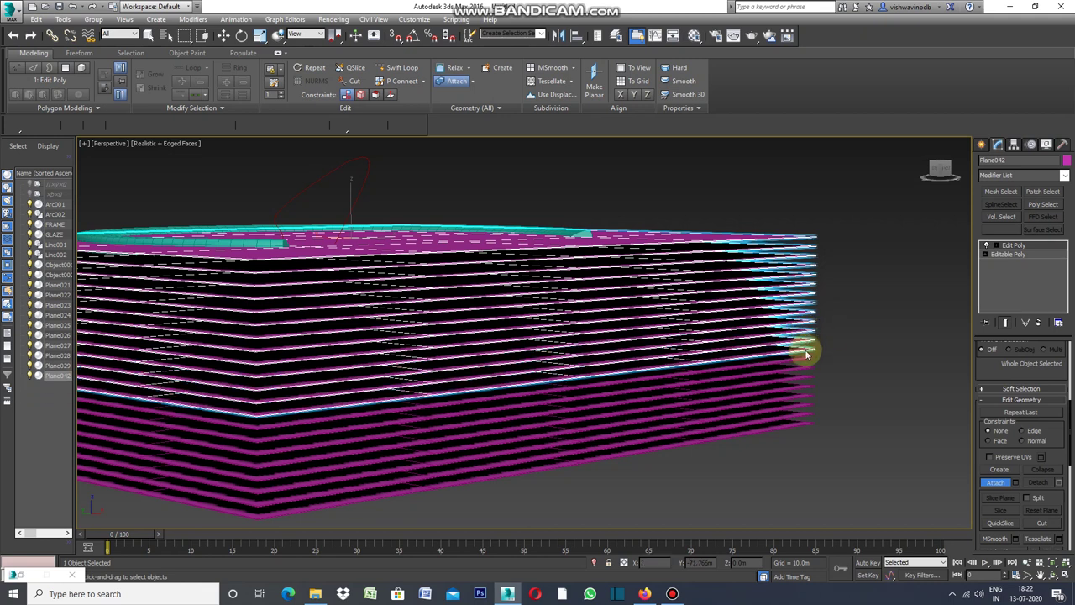
left_click(806, 363)
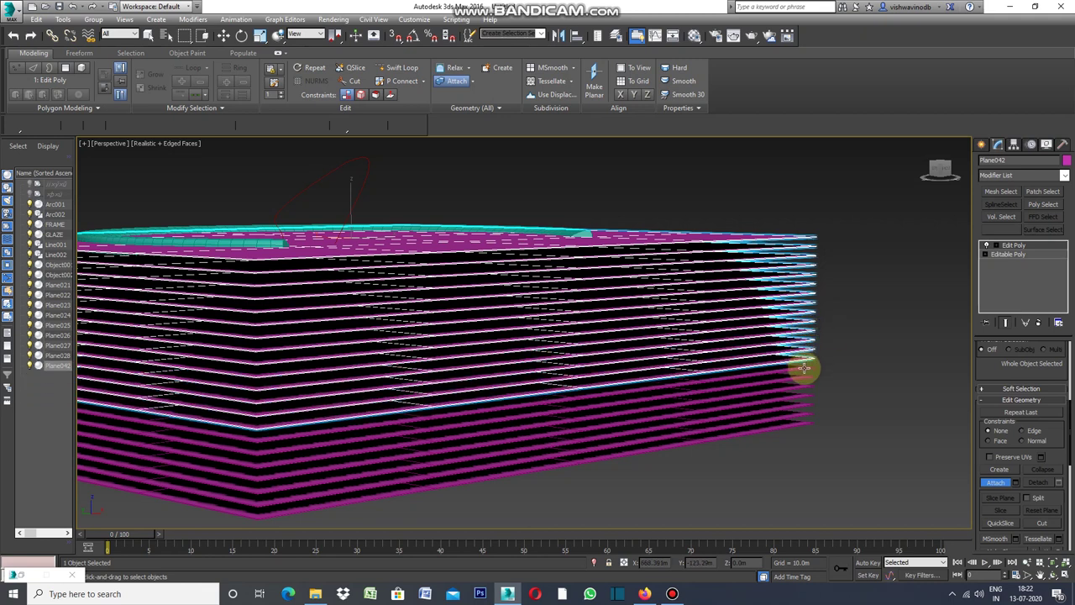
left_click(805, 372)
left_click(804, 382)
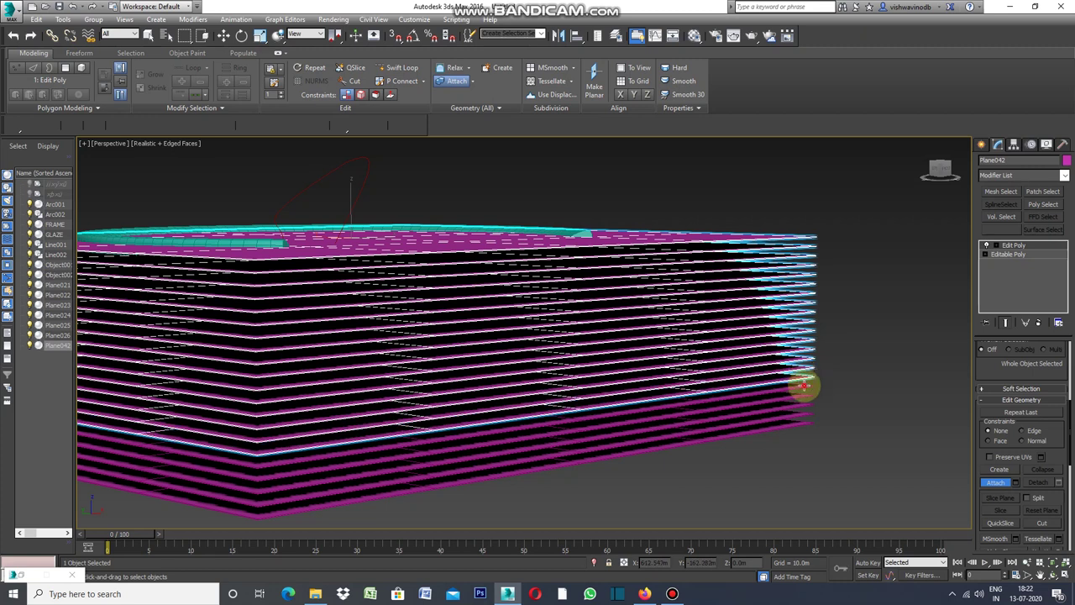
left_click(804, 392)
left_click(805, 397)
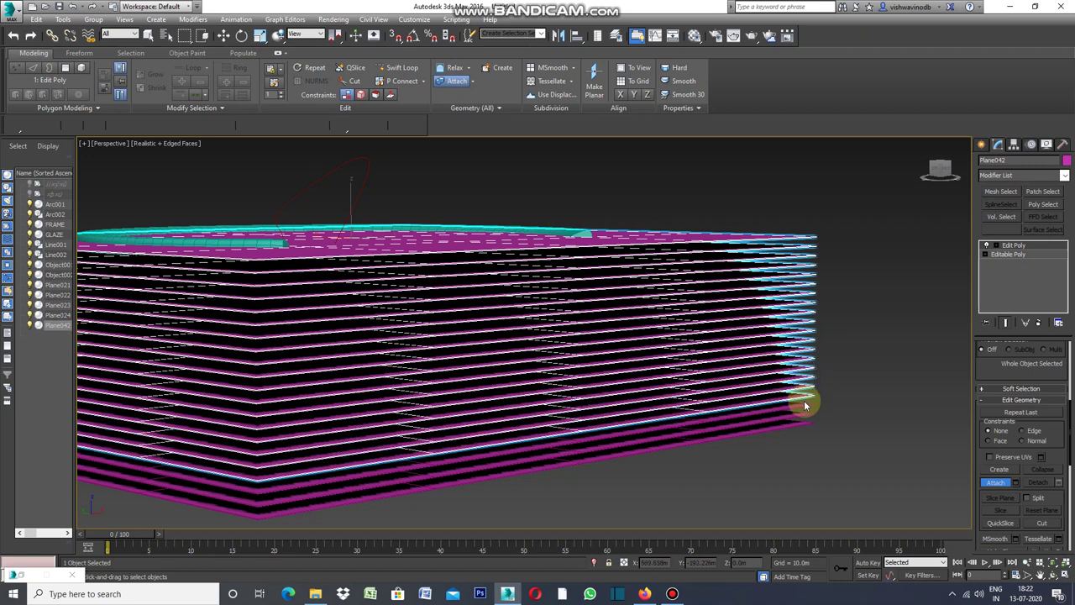
left_click(805, 409)
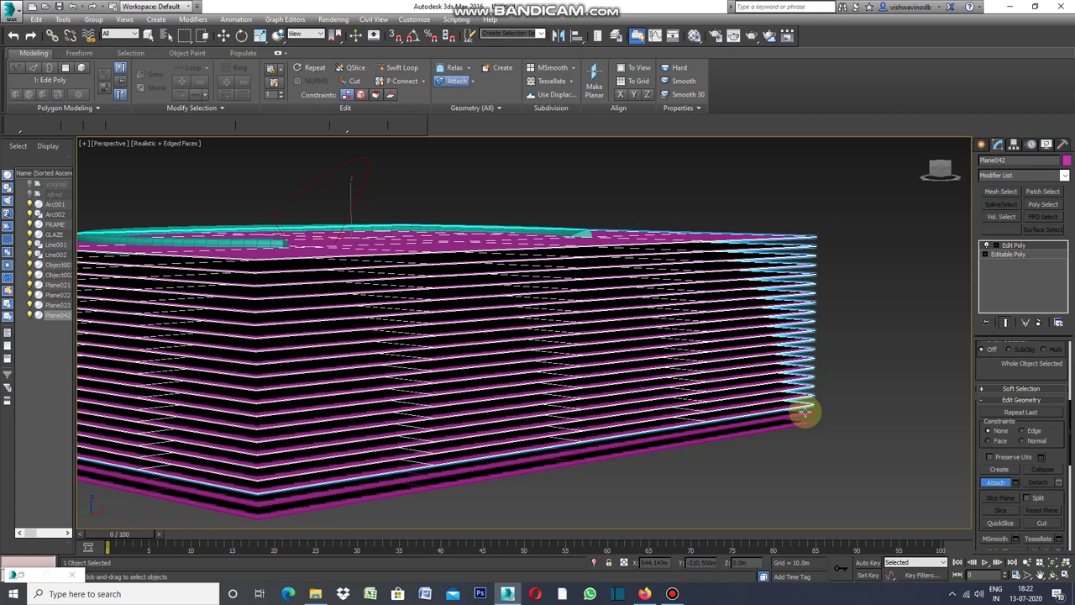
left_click(806, 417)
left_click(809, 423)
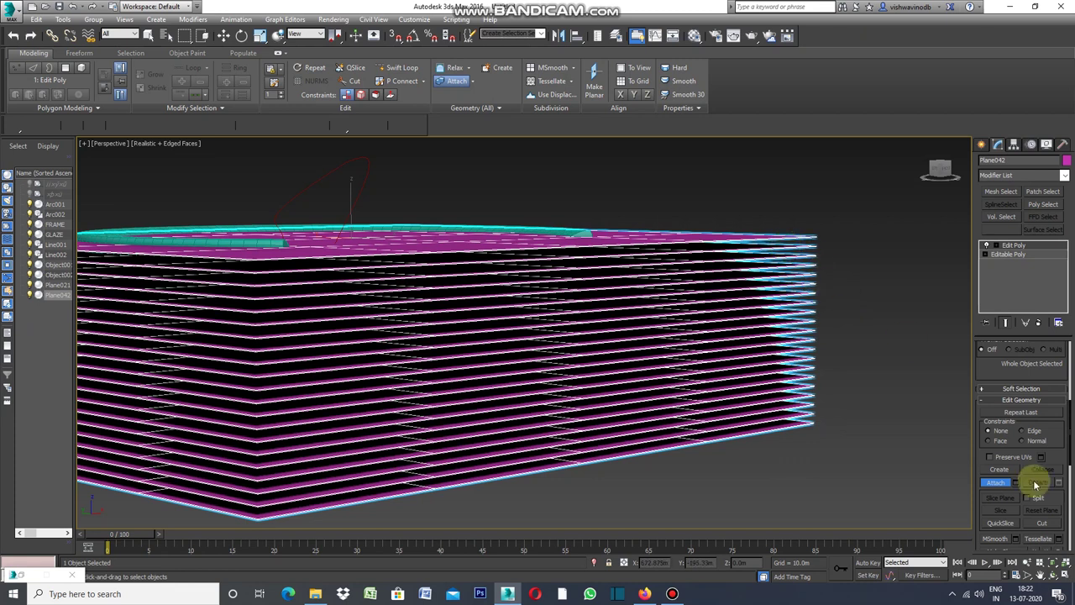
left_click(999, 482)
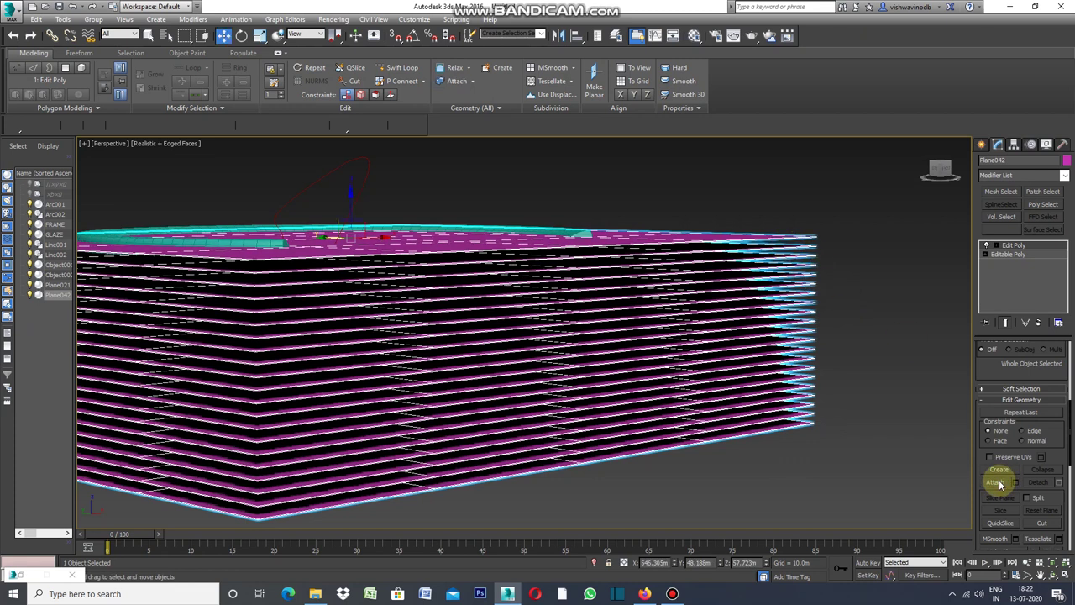
left_click(930, 415)
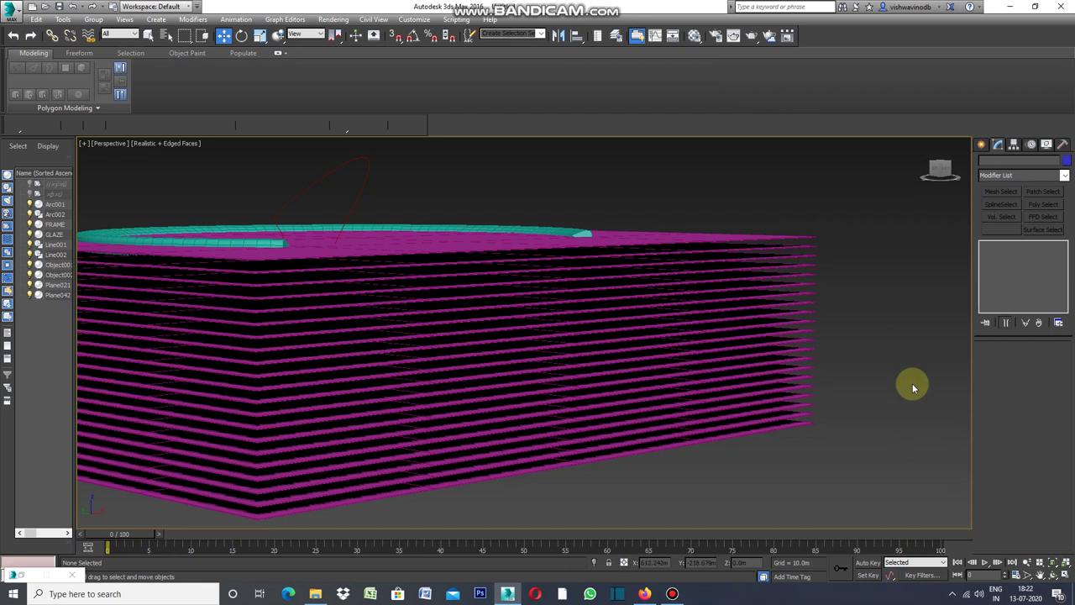
Step: Select Plane042 and start a ProBoolean compound object with the Intersection operation
left_click(799, 245)
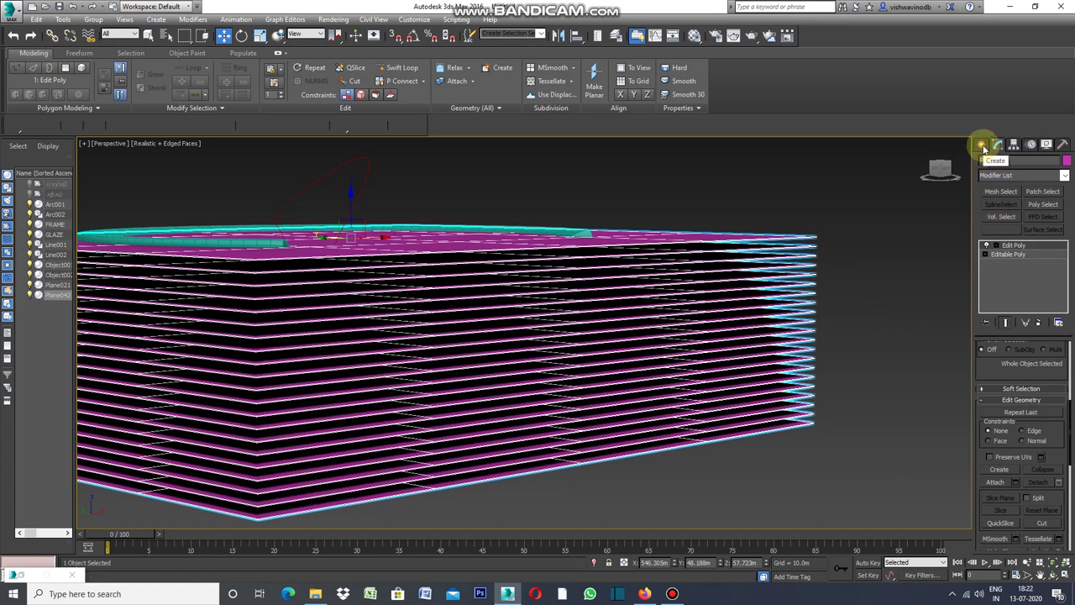
left_click(982, 146)
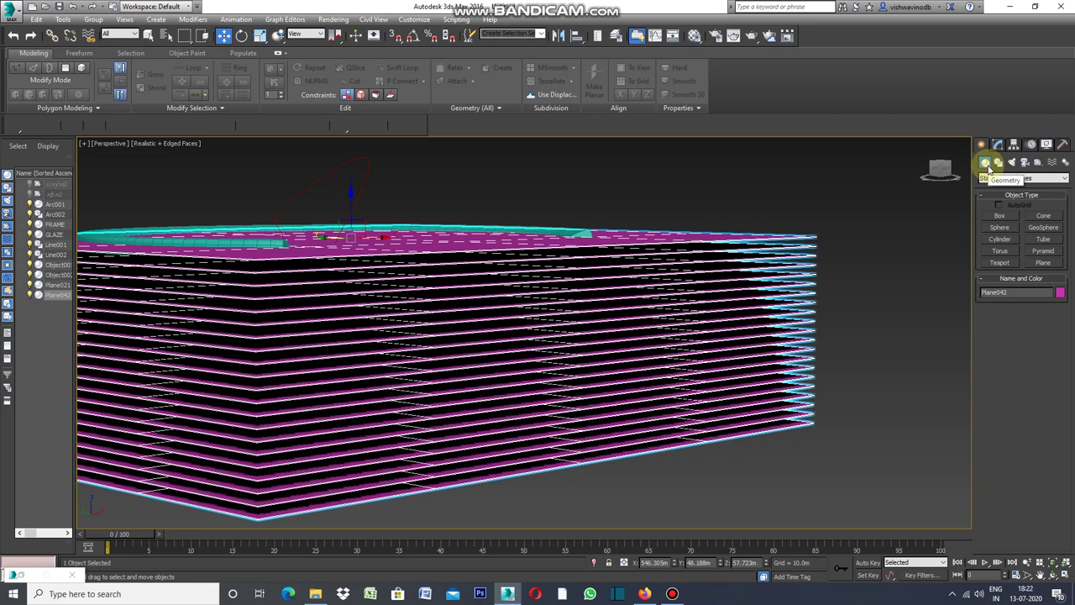
left_click(1053, 178)
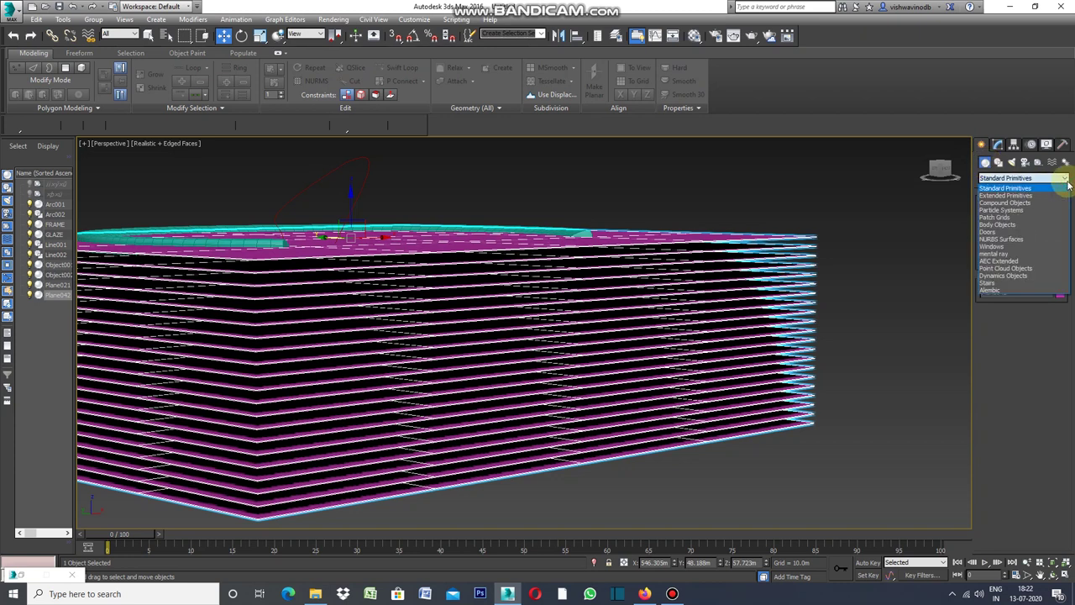
left_click(1004, 203)
left_click(1001, 275)
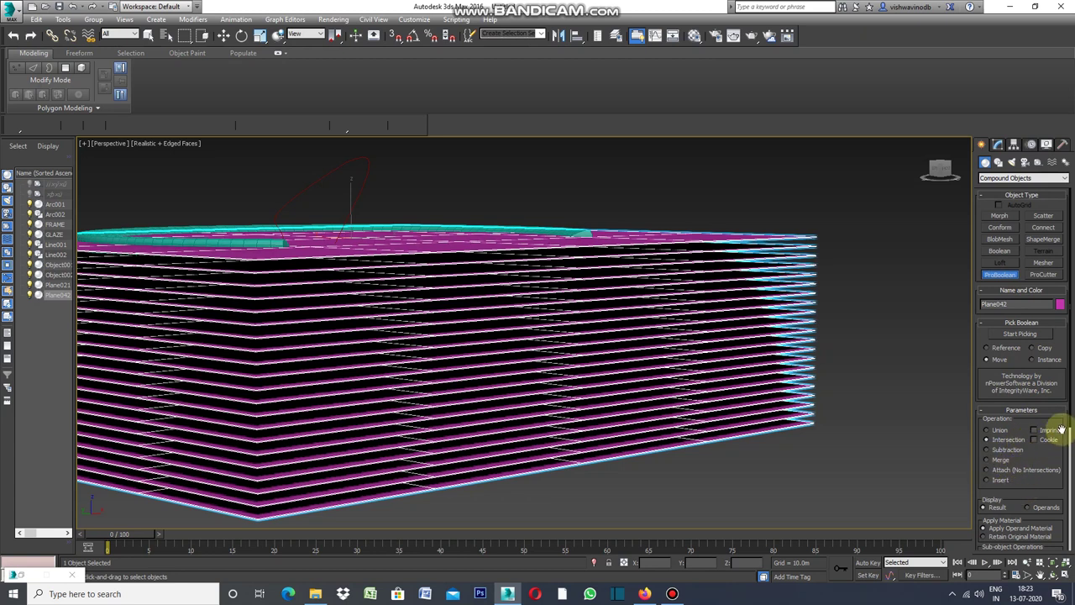
Step: Pick Arc002 as the ProBoolean intersection operand for the floor stack
left_click(1025, 336)
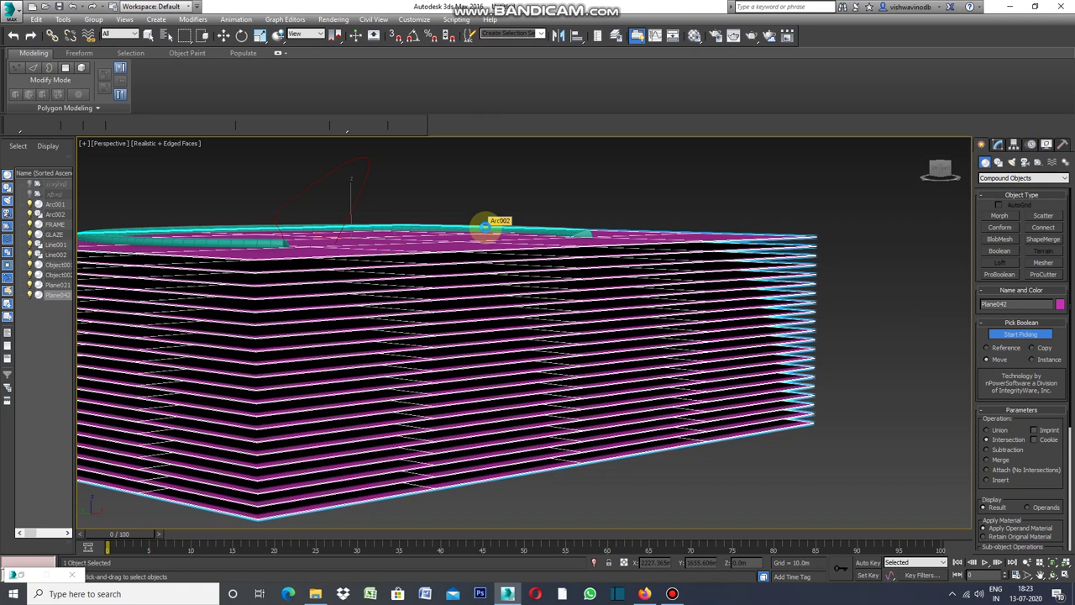
left_click(484, 227)
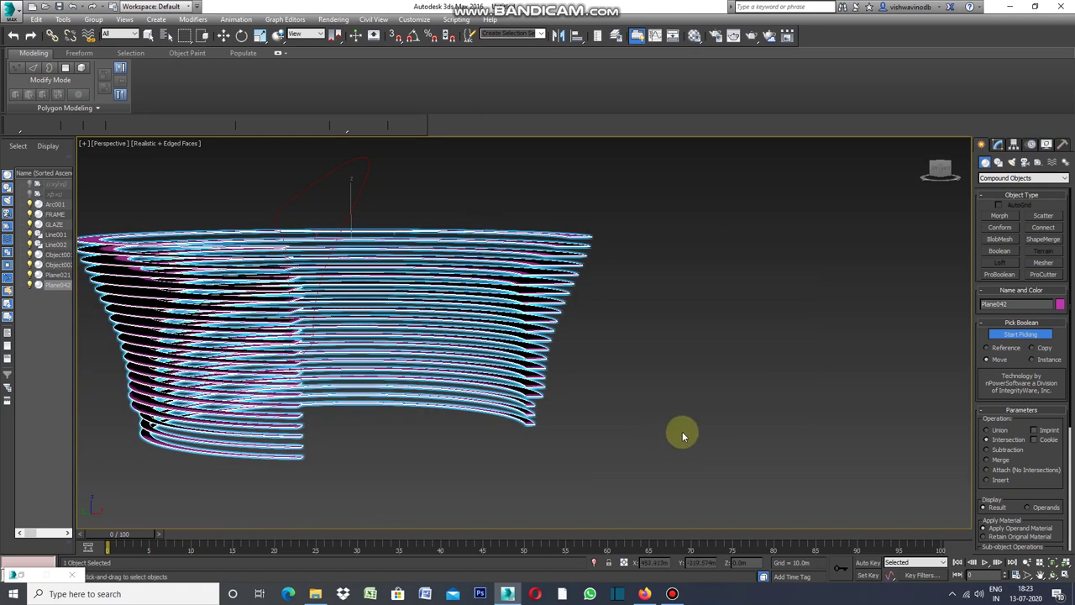